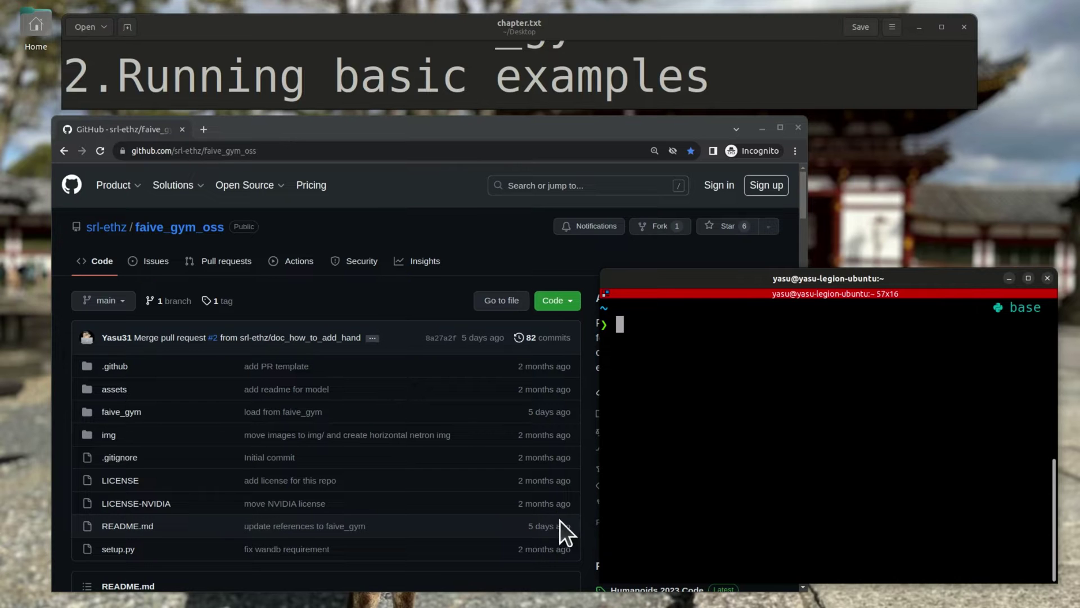
# Scroll through the README, briefly selecting a passage and then clearing the selection.
pyautogui.scroll(-5, 416, 305)
pyautogui.scroll(-7, 415, 305)
pyautogui.moveTo(96, 244); pyautogui.dragTo(225, 478)
pyautogui.scroll(-2, 224, 427)
pyautogui.scroll(-6, 224, 445)
pyautogui.scroll(-1, 225, 478)
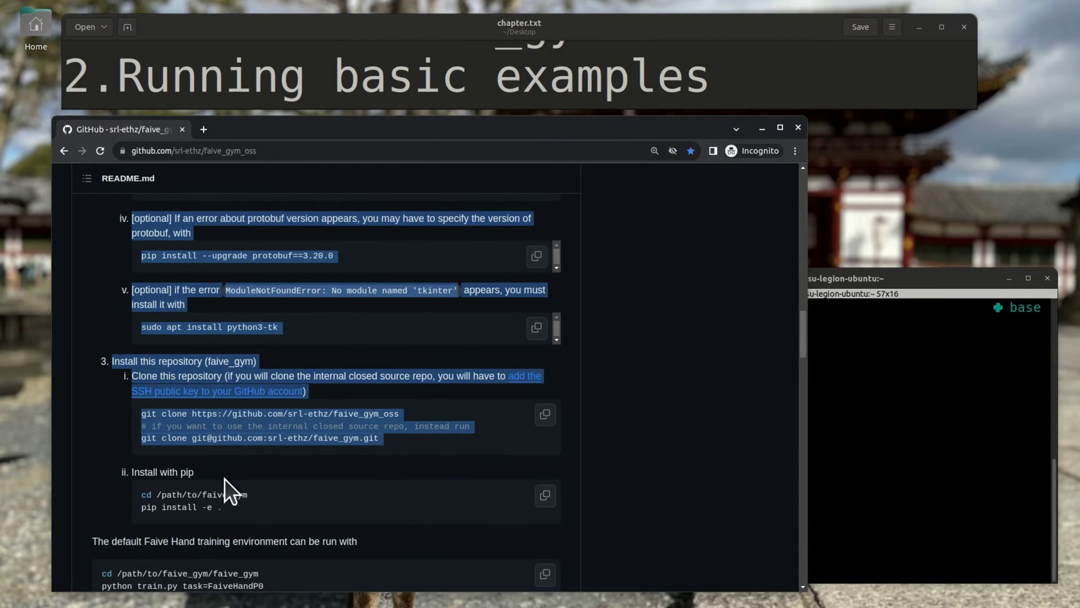
pyautogui.click(234, 497)
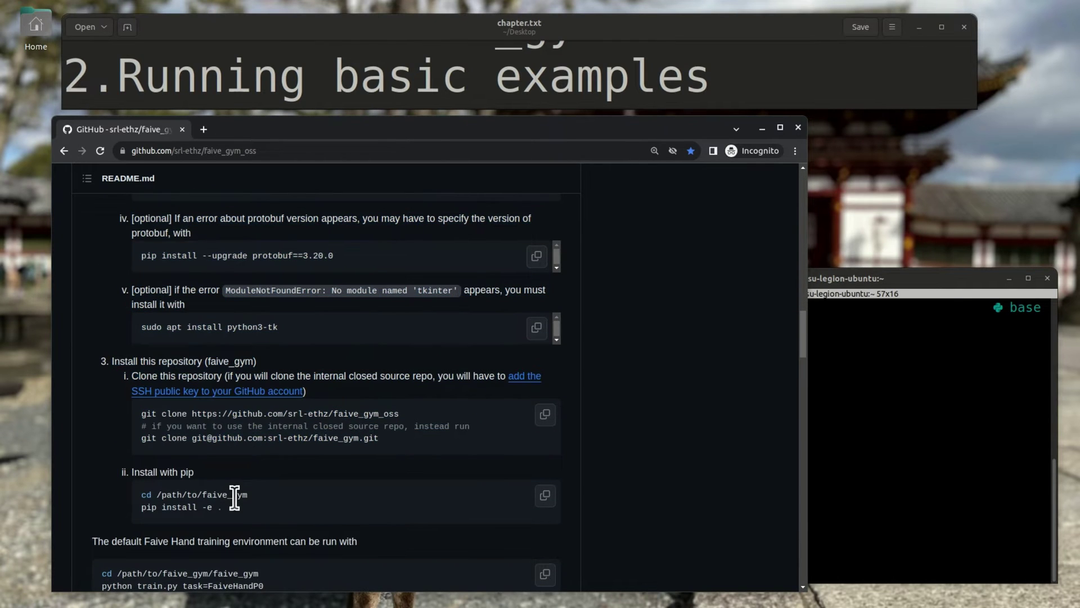
# Activate the rlgpu environment and change into ~/faive_gym_ws/faive_gym/faive_gym using recalled commands.
pyautogui.click(879, 432)
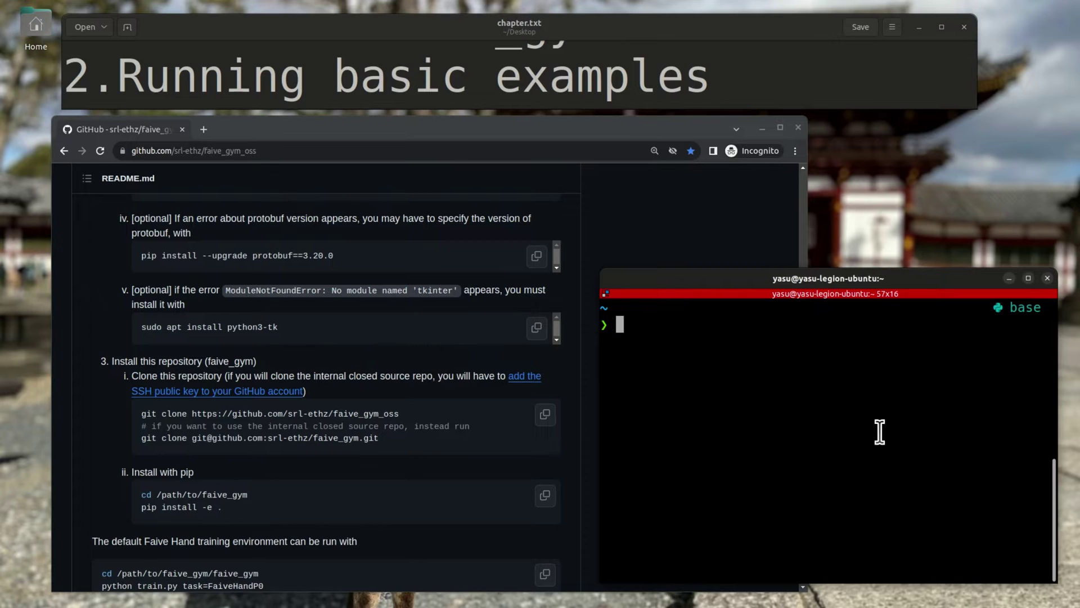
pyautogui.hotkey('ctrl', 'r')
pyautogui.write('sou')
pyautogui.press('Return')
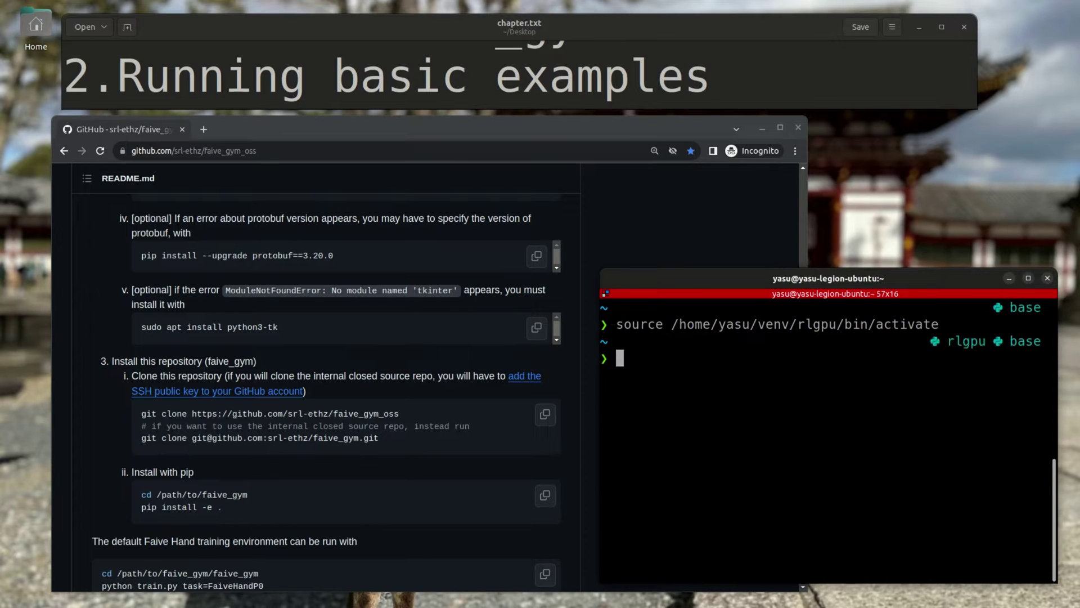
pyautogui.hotkey('ctrl', 'r')
pyautogui.write('cd')
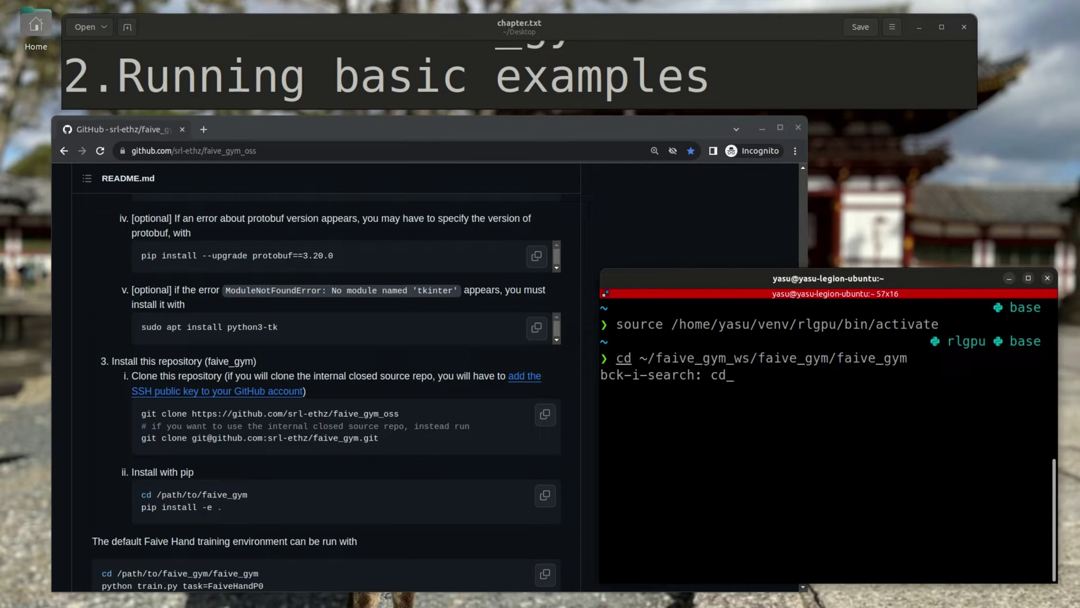
pyautogui.press('Return')
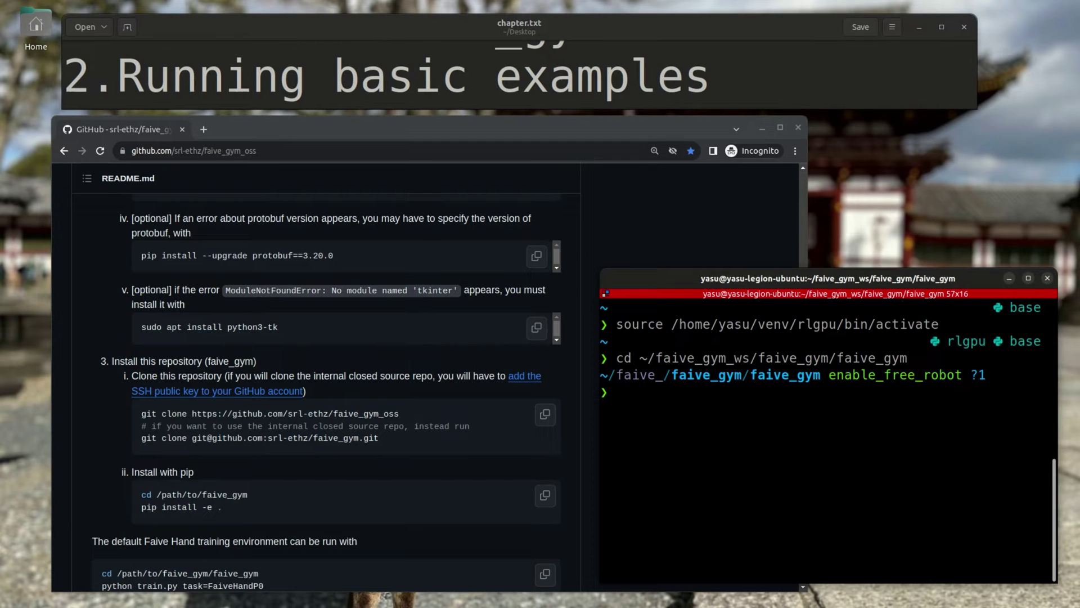
# Start training by running python train.py.
pyautogui.write('python t')
pyautogui.press('BackSpace')
pyautogui.press('BackSpace')
pyautogui.write('thon train.py')
pyautogui.press('Return')
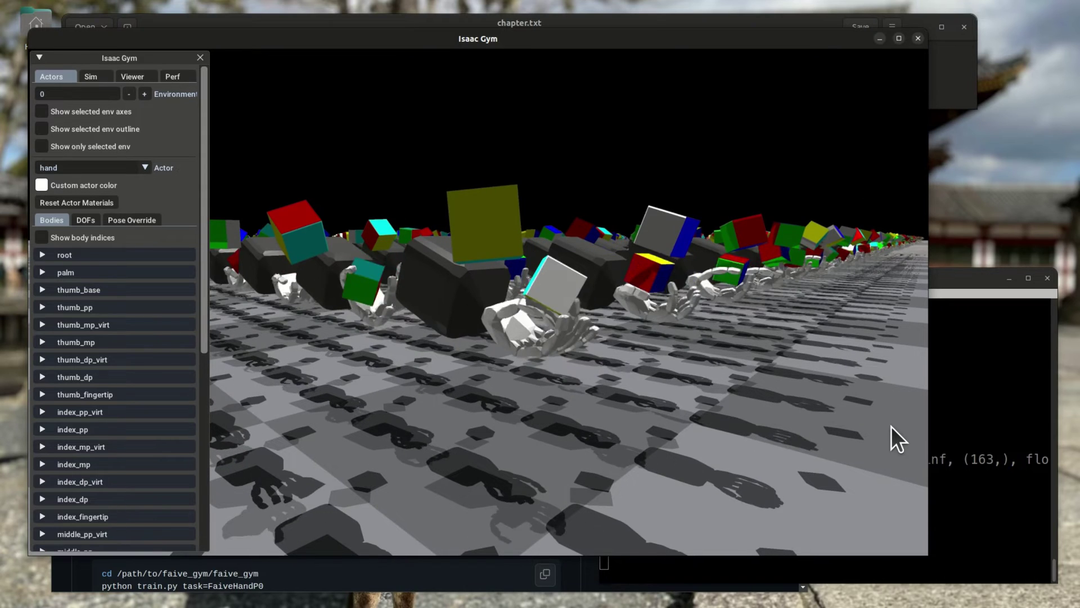
# Tick 'Show selected env axes' and expand thumb_base and thumb_mp to reveal their pose values.
pyautogui.moveTo(891, 426); pyautogui.dragTo(644, 458)
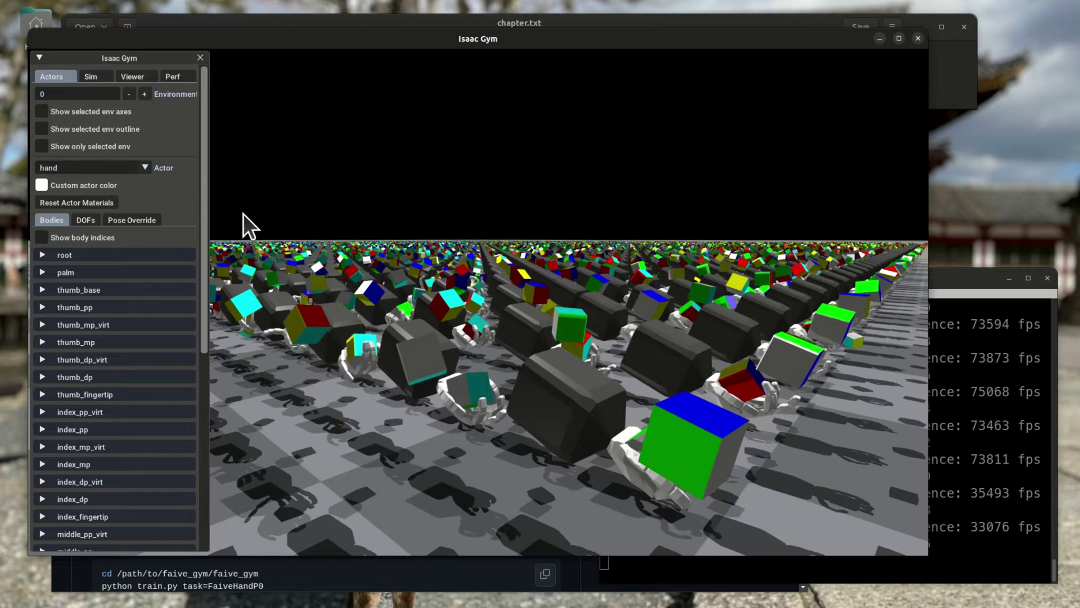
pyautogui.moveTo(511, 264); pyautogui.dragTo(475, 227)
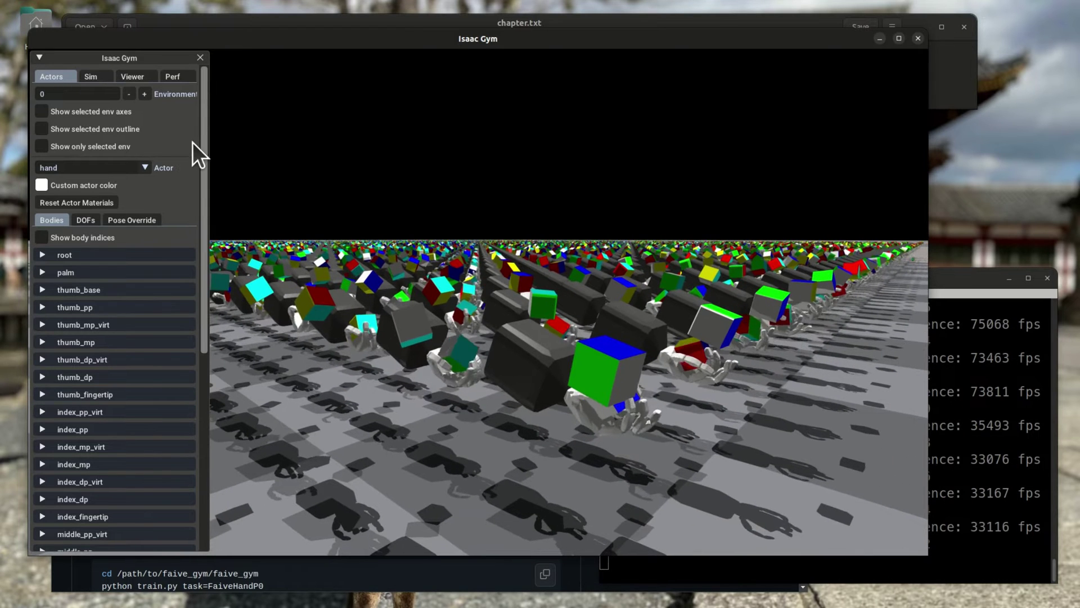
pyautogui.click(46, 112)
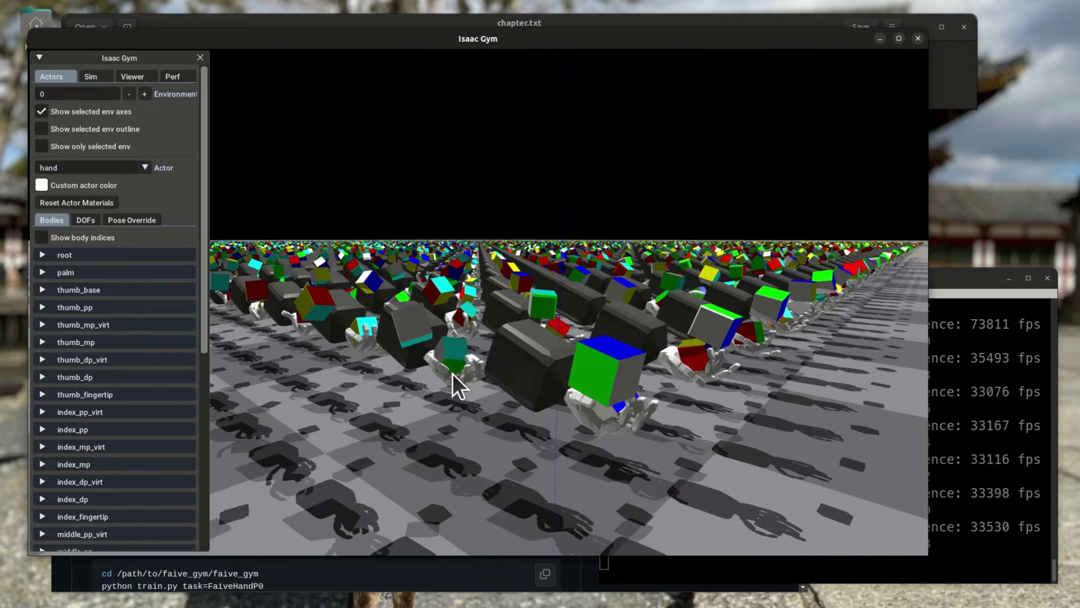
pyautogui.click(42, 289)
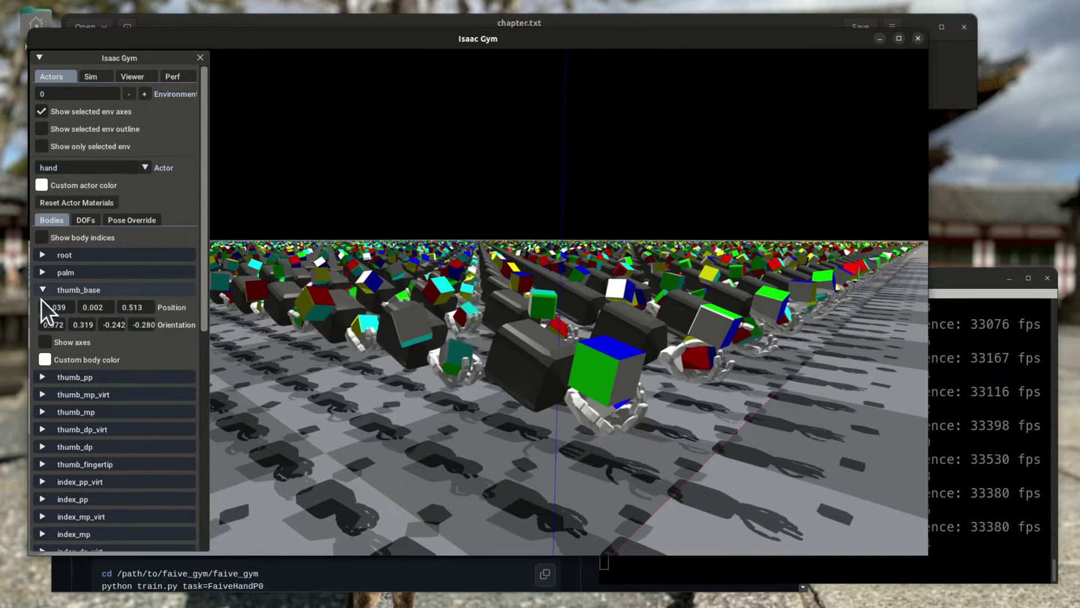
pyautogui.click(42, 412)
pyautogui.scroll(-10, 79, 419)
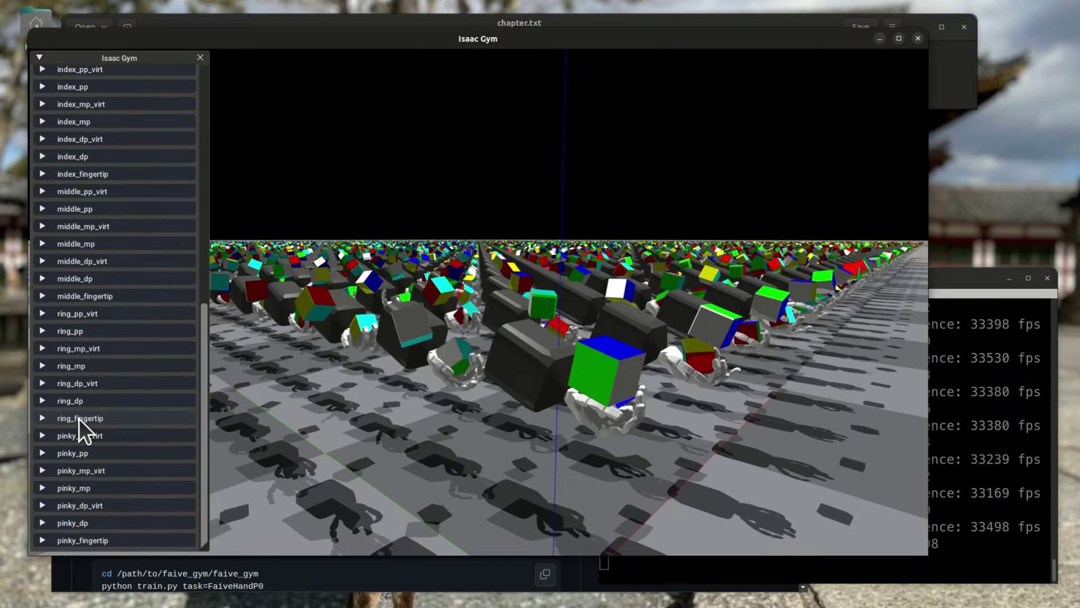
pyautogui.scroll(10, 79, 418)
pyautogui.moveTo(563, 308); pyautogui.dragTo(648, 401)
# Run nvidia-smi in a new terminal tab with an enlarged font.
pyautogui.click(953, 388)
pyautogui.hotkey('ctrl', 'shift', 't')
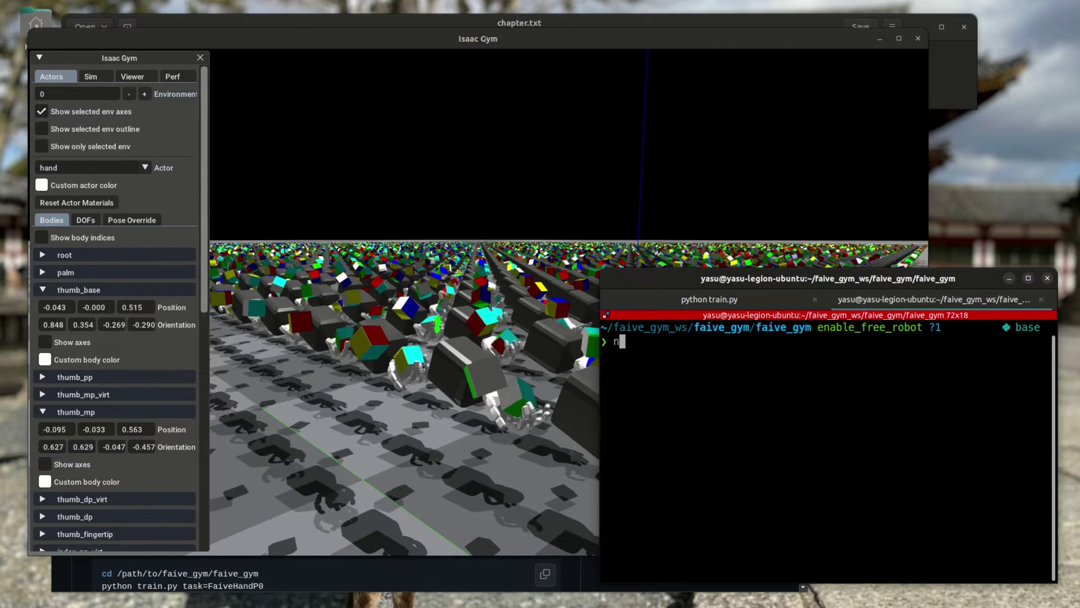
pyautogui.write('nvidia')
pyautogui.hotkey('ctrl', '+')
pyautogui.press('Tab')
pyautogui.press('Tab')
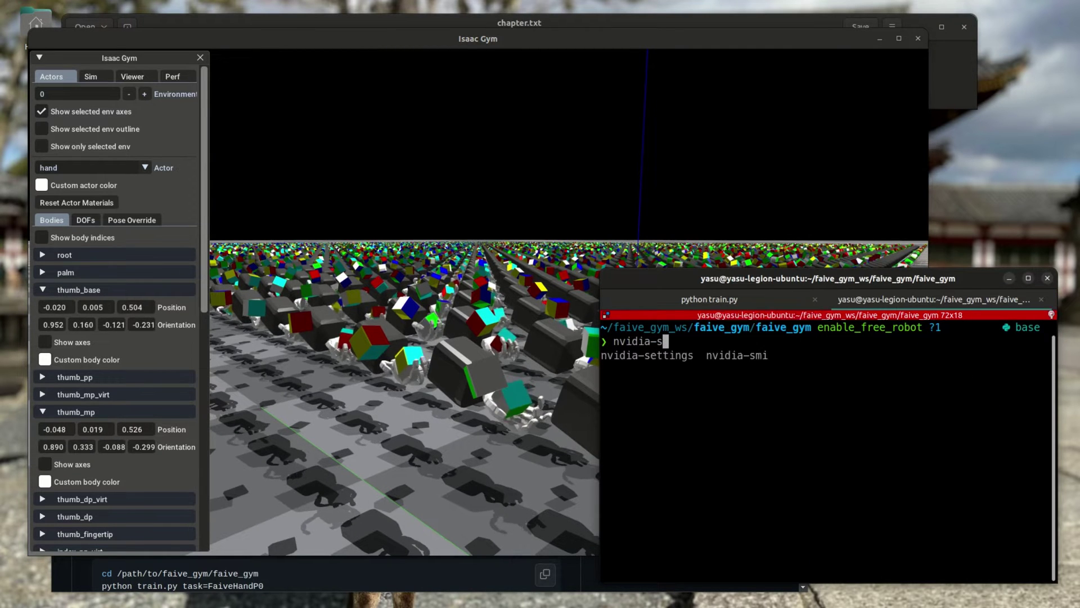
pyautogui.write('smi')
pyautogui.press('Return')
# Highlight GPU power and memory usage (5171MiB / 8192MiB), close the tab, and return to training output.
pyautogui.scroll(7, 905, 514)
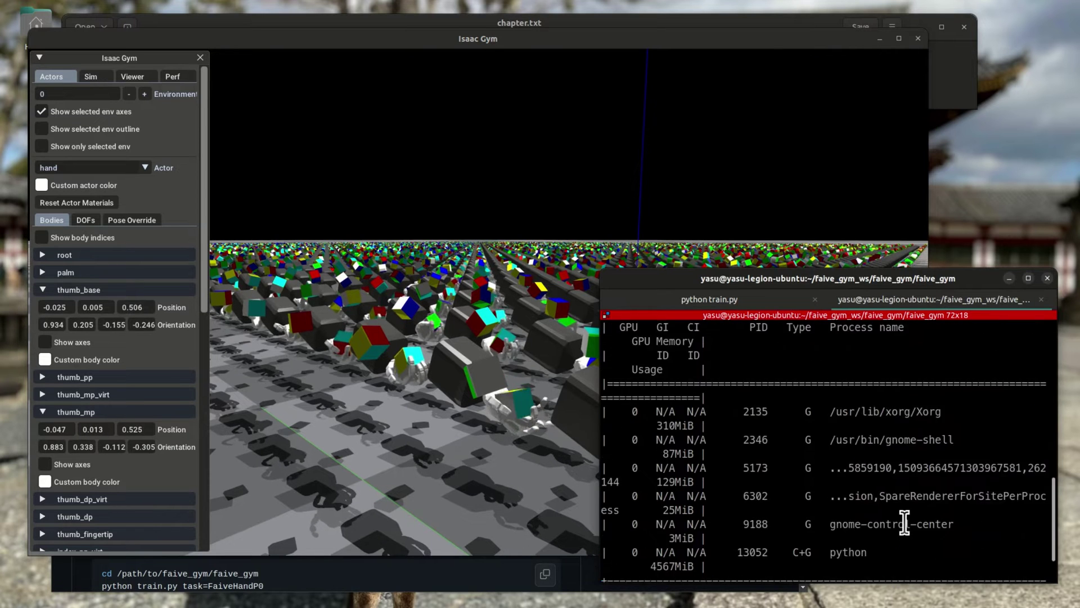
pyautogui.moveTo(792, 412); pyautogui.dragTo(1001, 404)
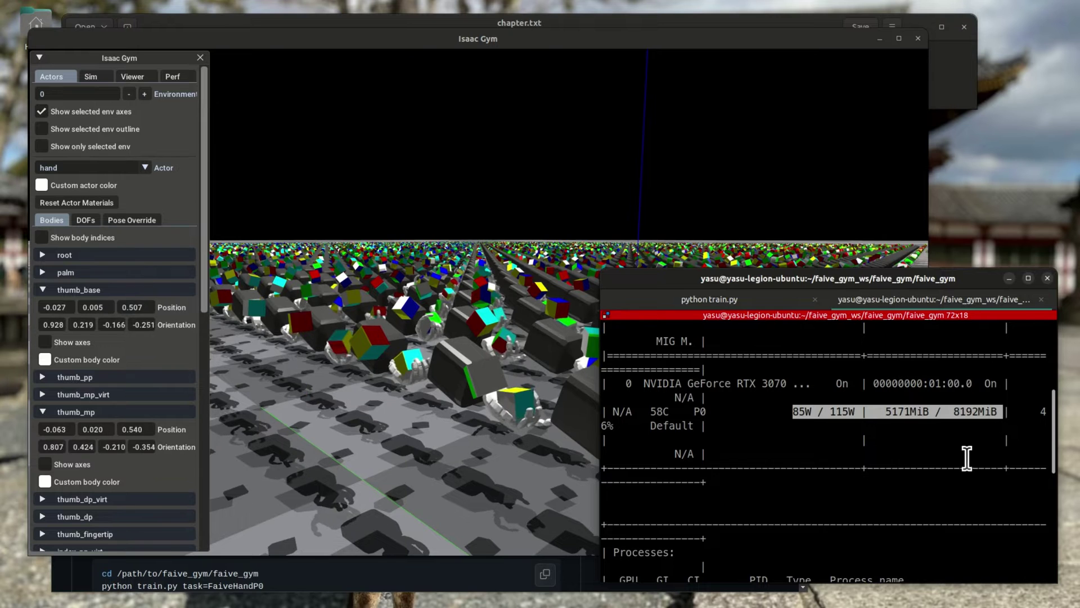
pyautogui.scroll(1, 963, 458)
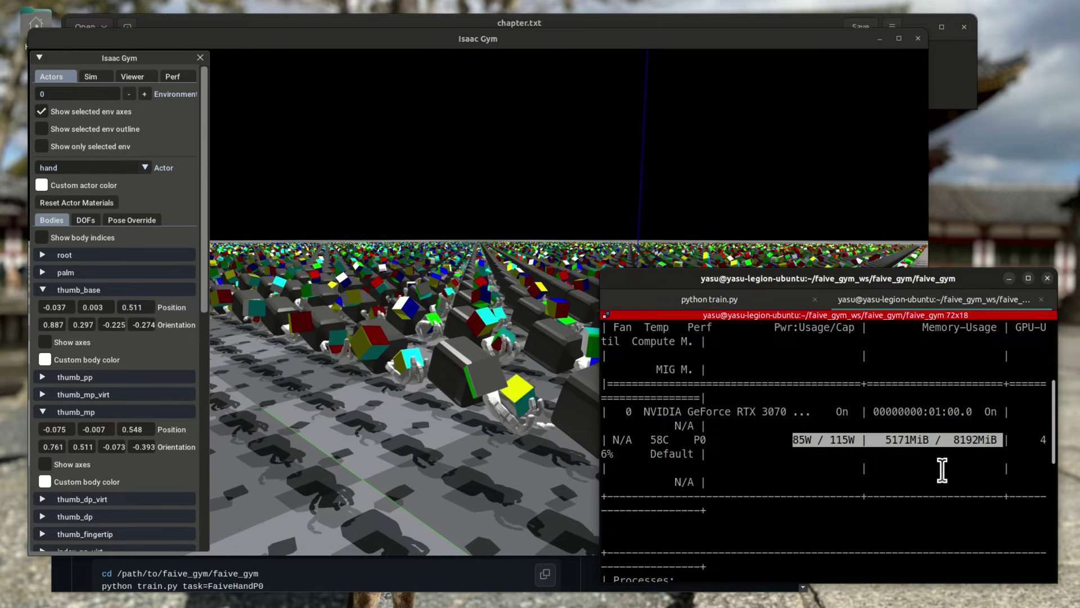
pyautogui.scroll(-5, 803, 385)
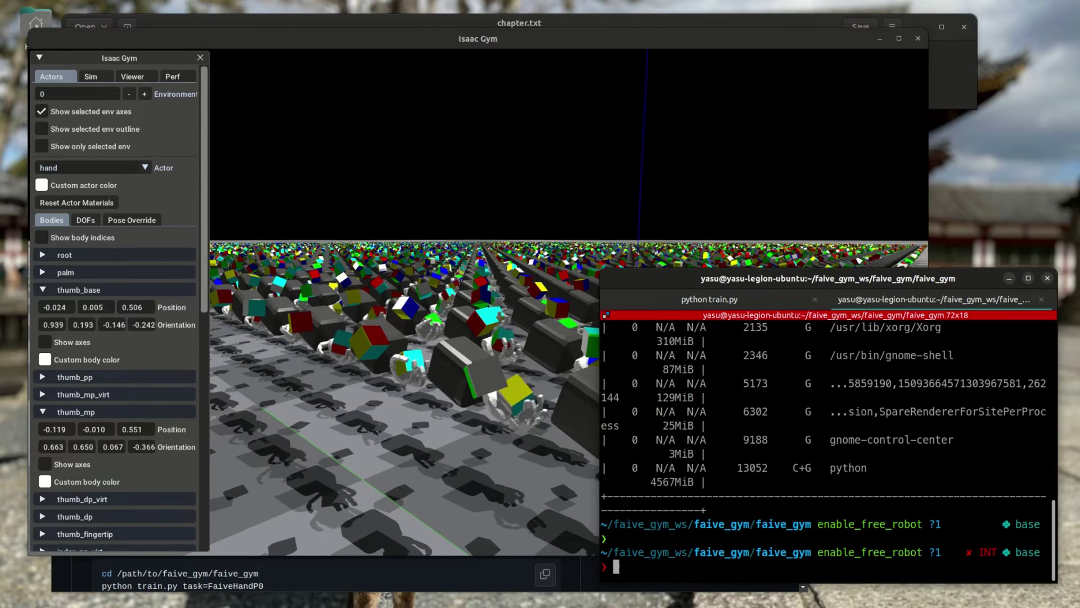
pyautogui.hotkey('ctrl', 'd')
pyautogui.moveTo(448, 383); pyautogui.dragTo(530, 422)
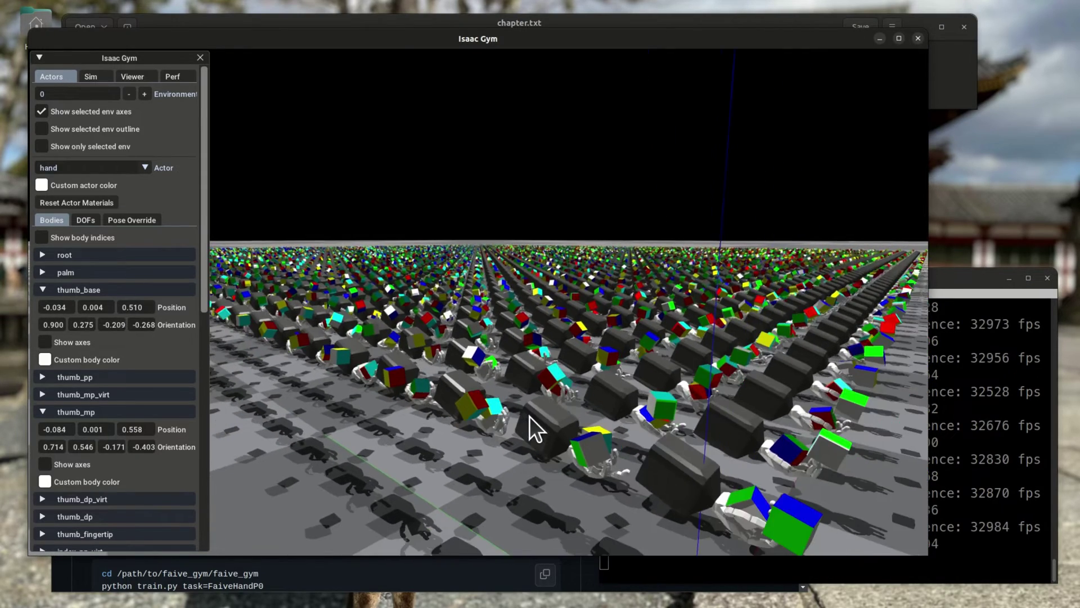
pyautogui.click(960, 397)
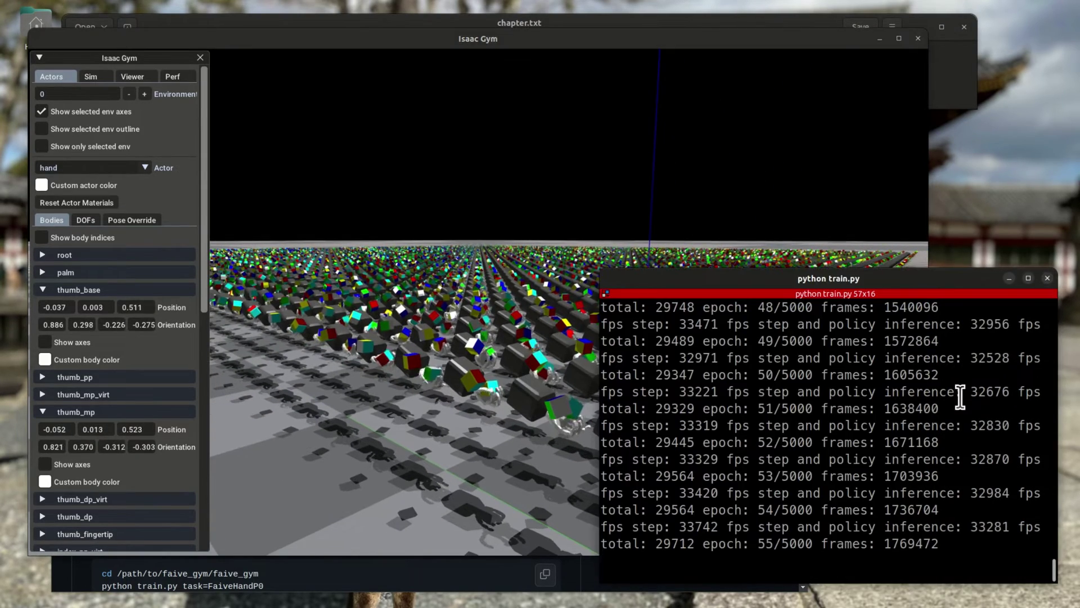
# Stop the training and review the training-arguments table in the README.
pyautogui.hotkey('ctrl', 'c')
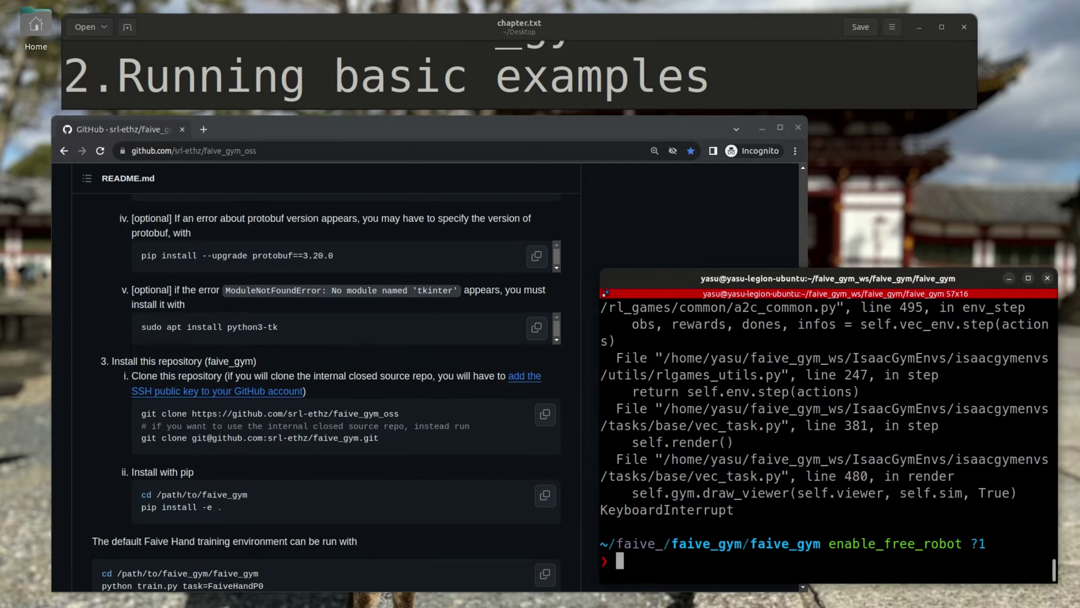
pyautogui.click(785, 77)
pyautogui.scroll(-2, 785, 78)
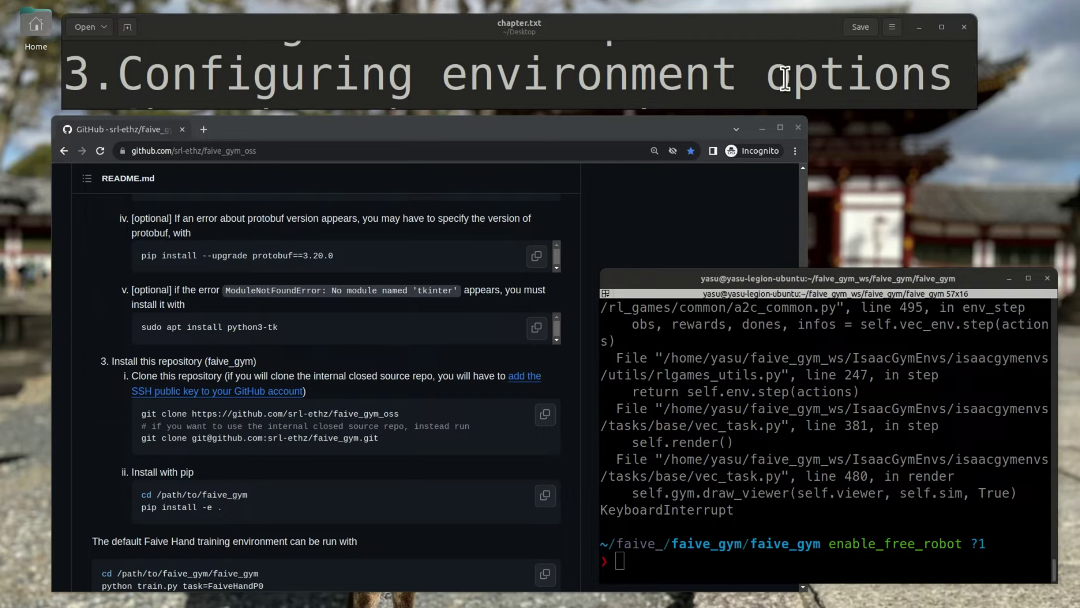
pyautogui.scroll(-10, 444, 322)
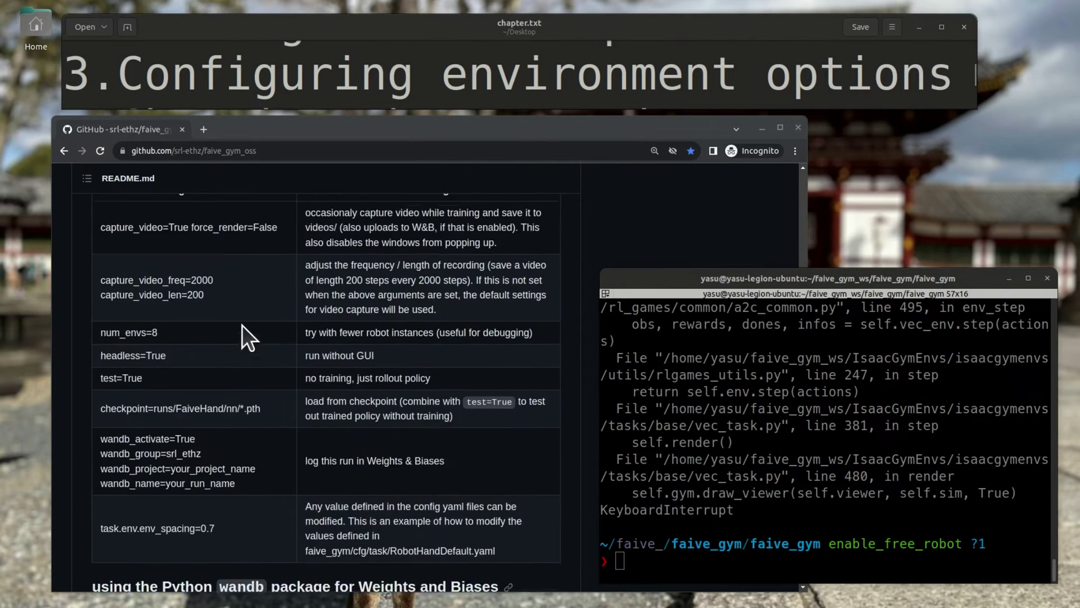
pyautogui.moveTo(103, 281); pyautogui.dragTo(255, 529)
pyautogui.click(266, 508)
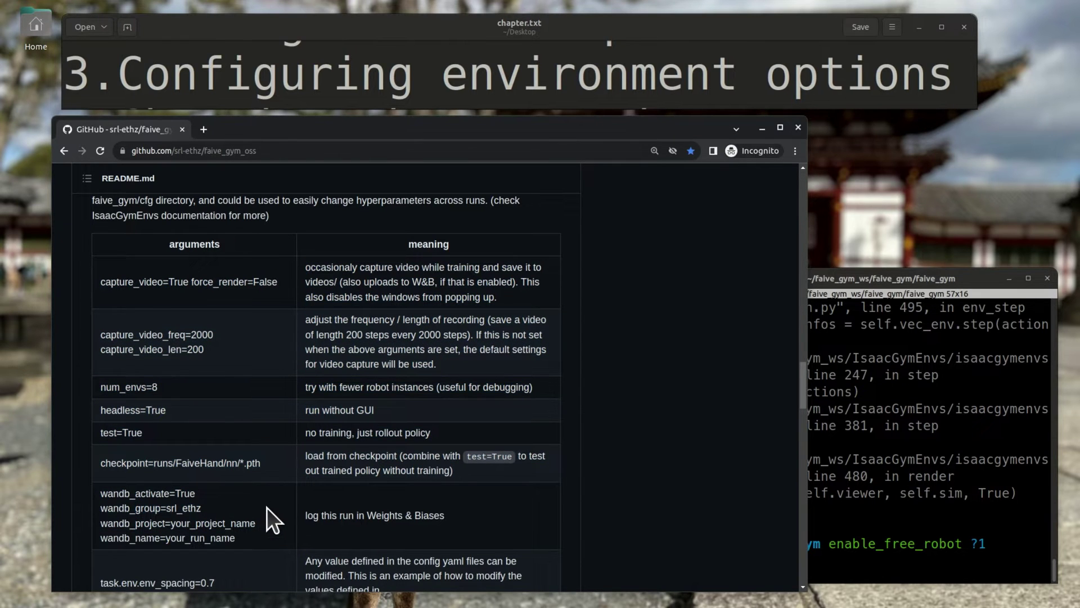
# Relaunch training with python train.py num_envs=8.
pyautogui.click(958, 438)
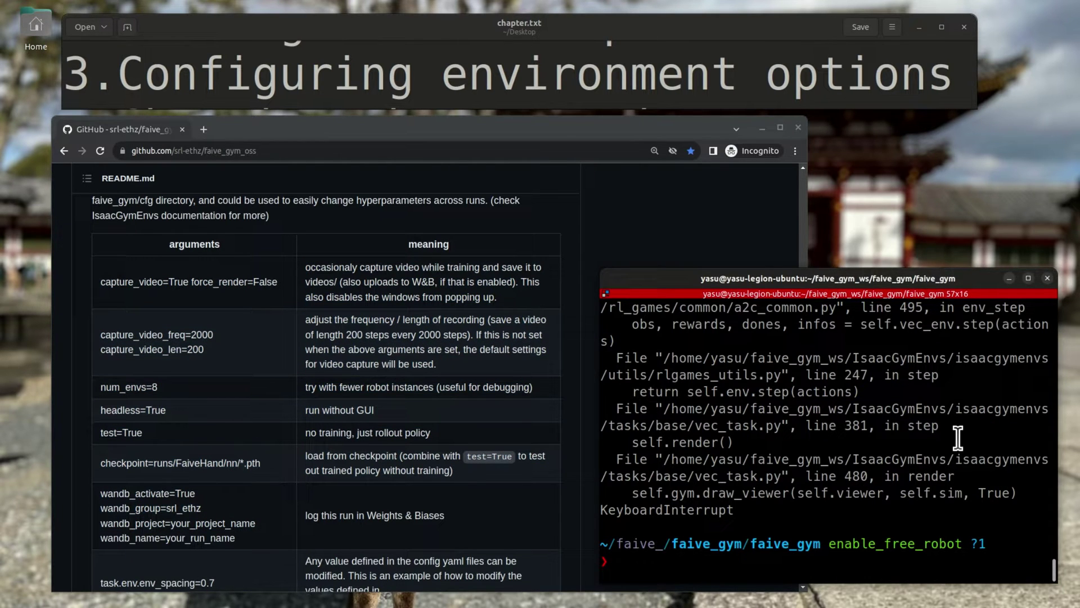
pyautogui.write('python train.py')
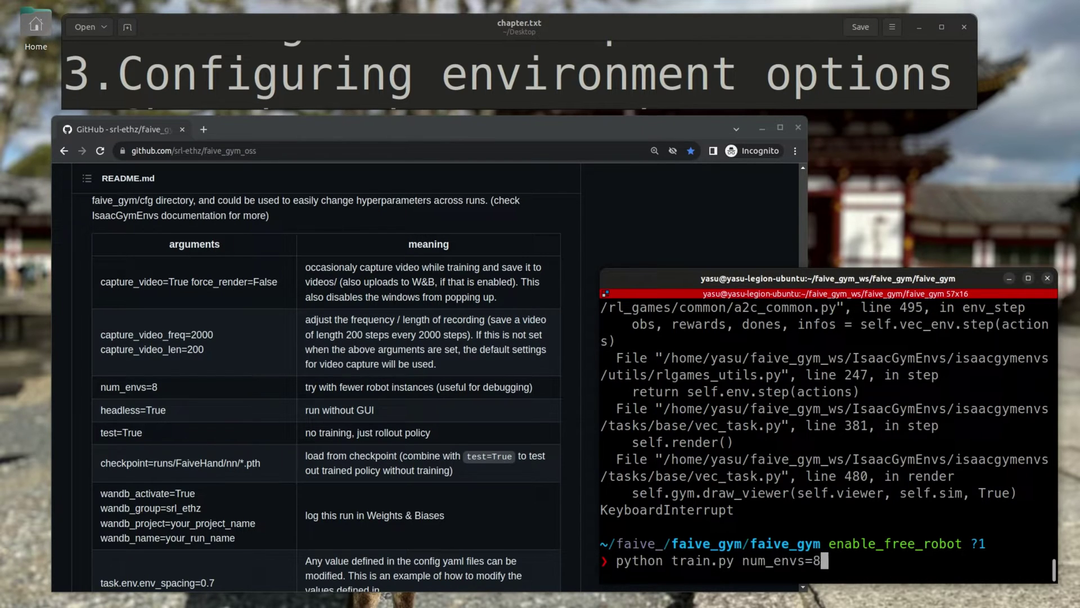
pyautogui.write(' num_envs=8')
pyautogui.press('Return')
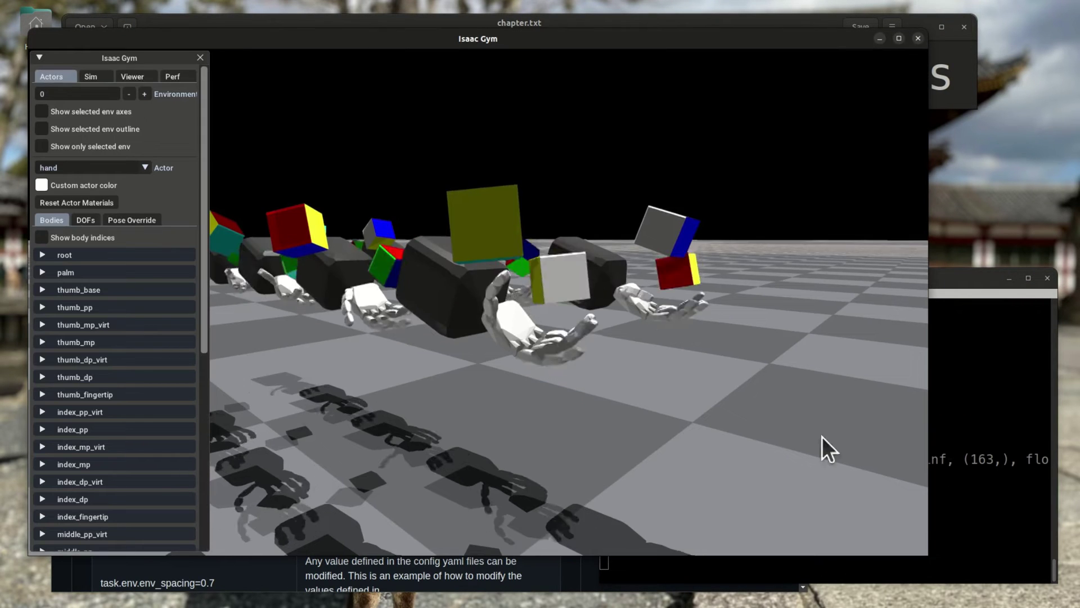
pyautogui.scroll(-3, 563, 366)
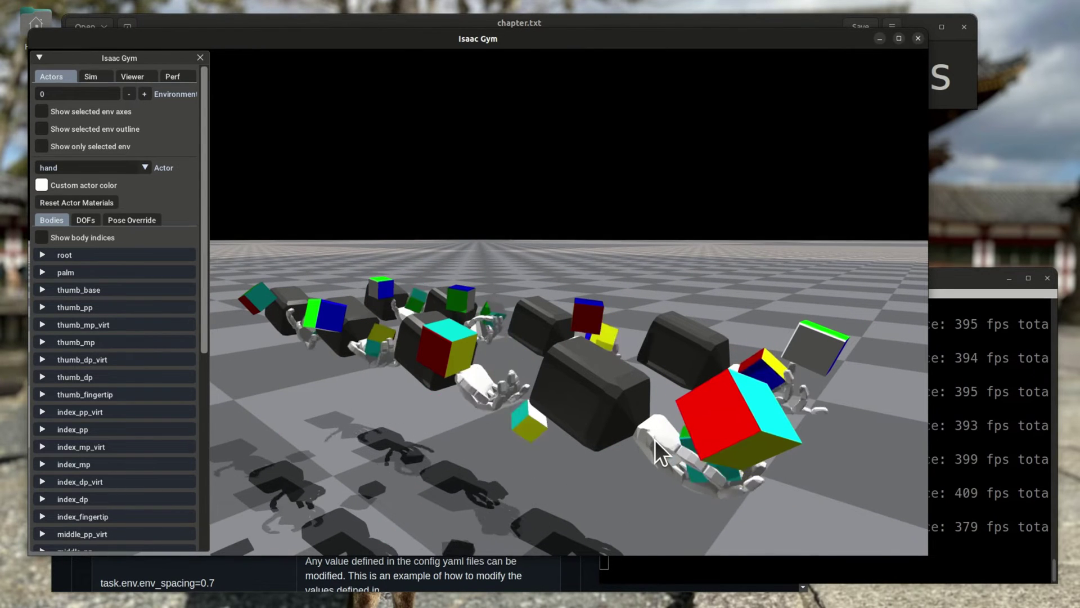
# Stop training and rerun it without the viewer using headless=True.
pyautogui.click(1009, 424)
pyautogui.hotkey('ctrl', 'c')
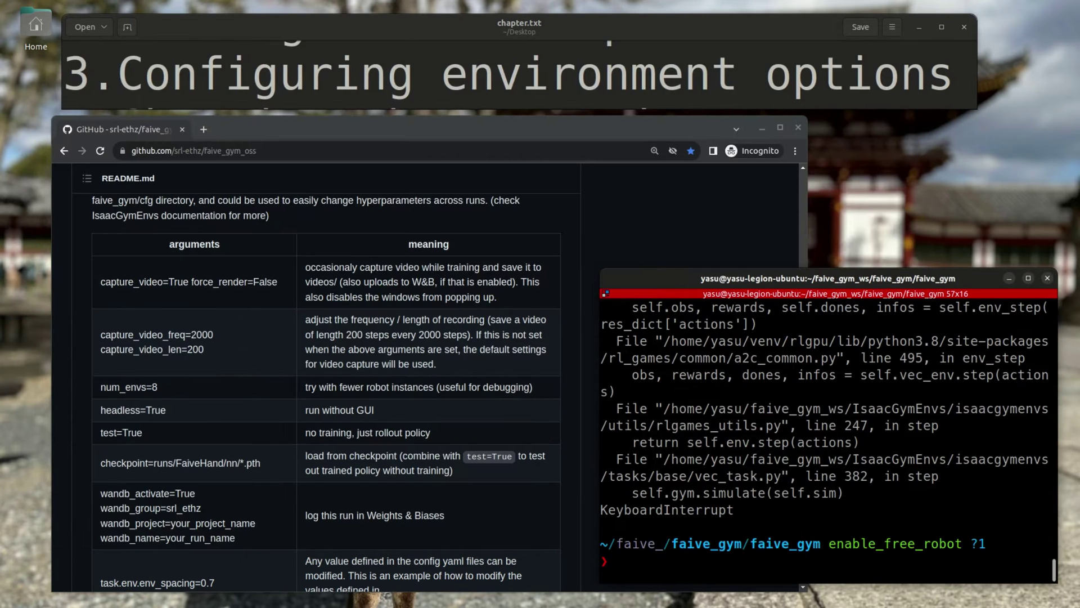
pyautogui.press('Up')
pyautogui.press('BackSpace')
pyautogui.press('BackSpace')
pyautogui.press('BackSpace')
pyautogui.press('BackSpace')
pyautogui.press('BackSpace')
pyautogui.press('BackSpace')
pyautogui.press('BackSpace')
pyautogui.press('BackSpace')
pyautogui.press('BackSpace')
pyautogui.press('BackSpace')
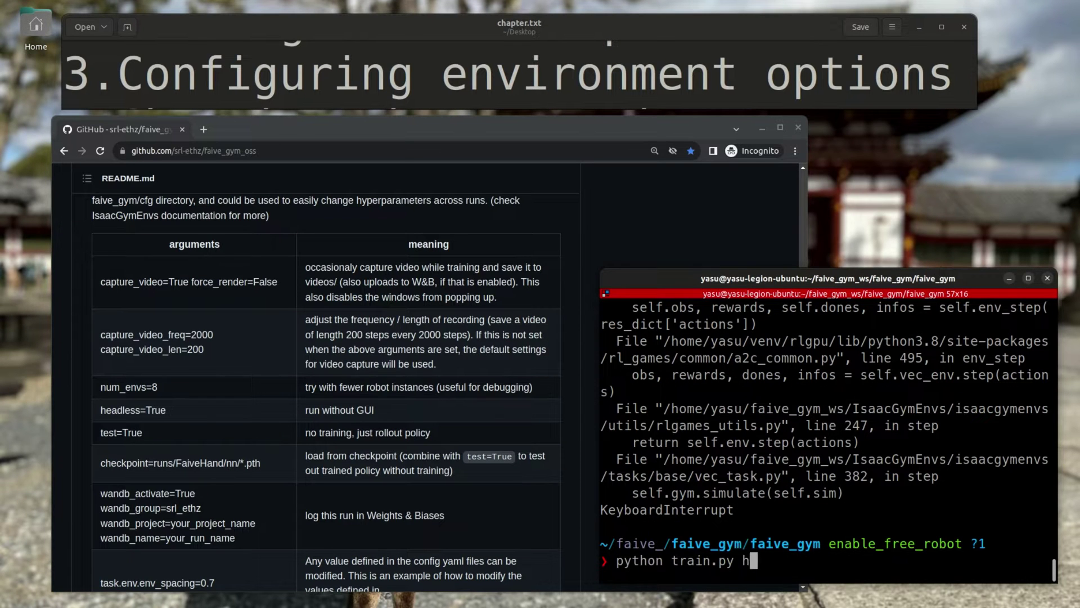
pyautogui.write('headless=True')
pyautogui.press('Return')
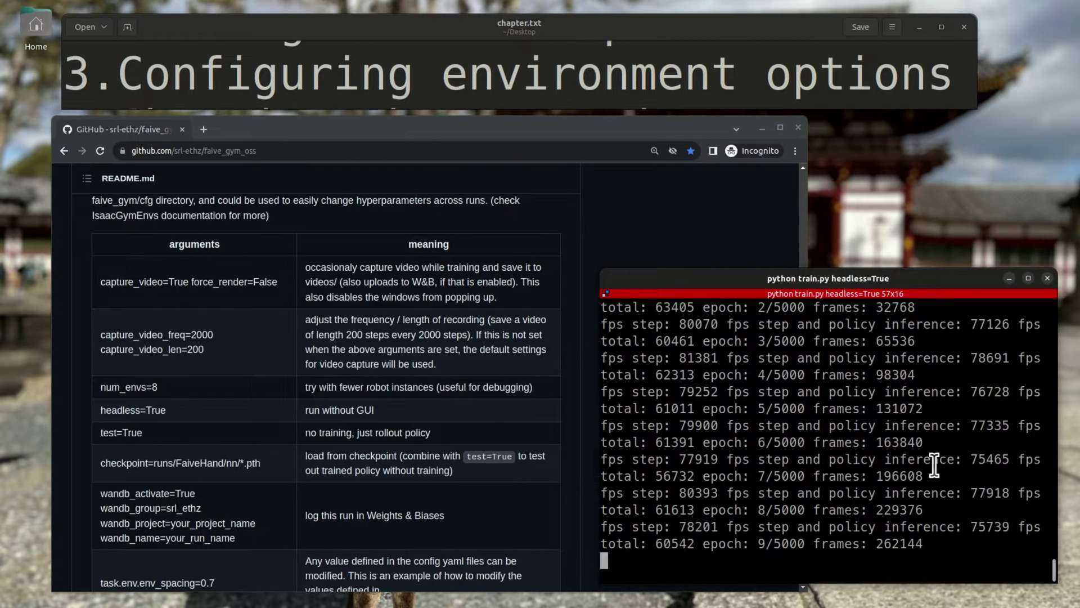
# Stop the headless run and begin a new command with task=Faive.
pyautogui.hotkey('ctrl', 'c')
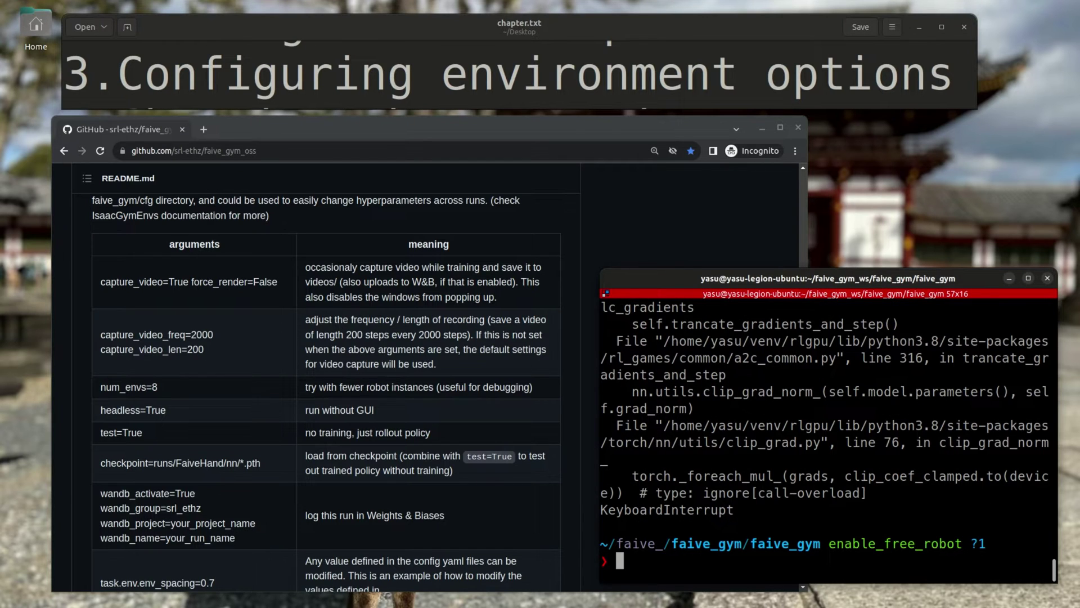
pyautogui.press('Up')
pyautogui.press('BackSpace')
pyautogui.press('BackSpace')
pyautogui.press('BackSpace')
pyautogui.press('BackSpace')
pyautogui.press('BackSpace')
pyautogui.press('BackSpace')
pyautogui.press('BackSpace')
pyautogui.press('BackSpace')
pyautogui.press('BackSpace')
pyautogui.press('BackSpace')
pyautogui.press('BackSpace')
pyautogui.press('BackSpace')
pyautogui.press('BackSpace')
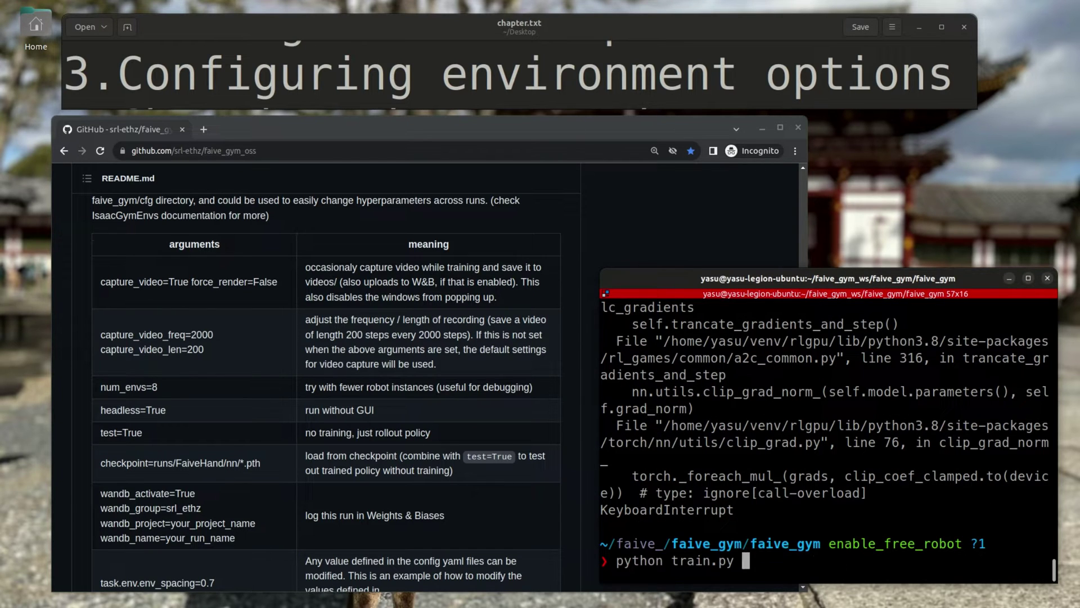
pyautogui.write('task=FaiveHandP0_sphere')
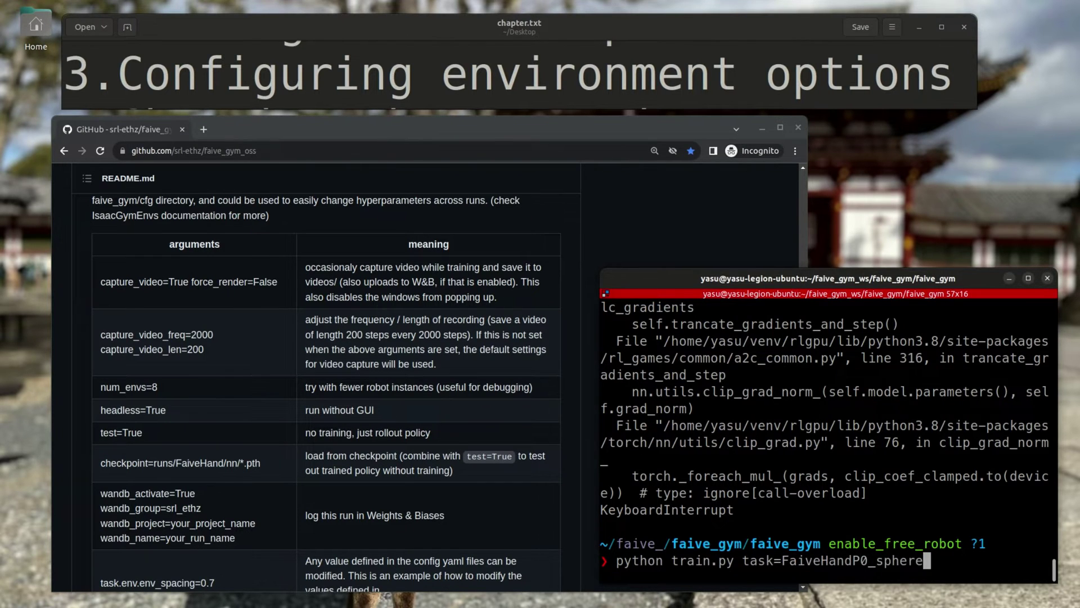
# Run task=FaiveHandP0_sphere, zoom out over the hand environments, then stop the run.
pyautogui.press('Return')
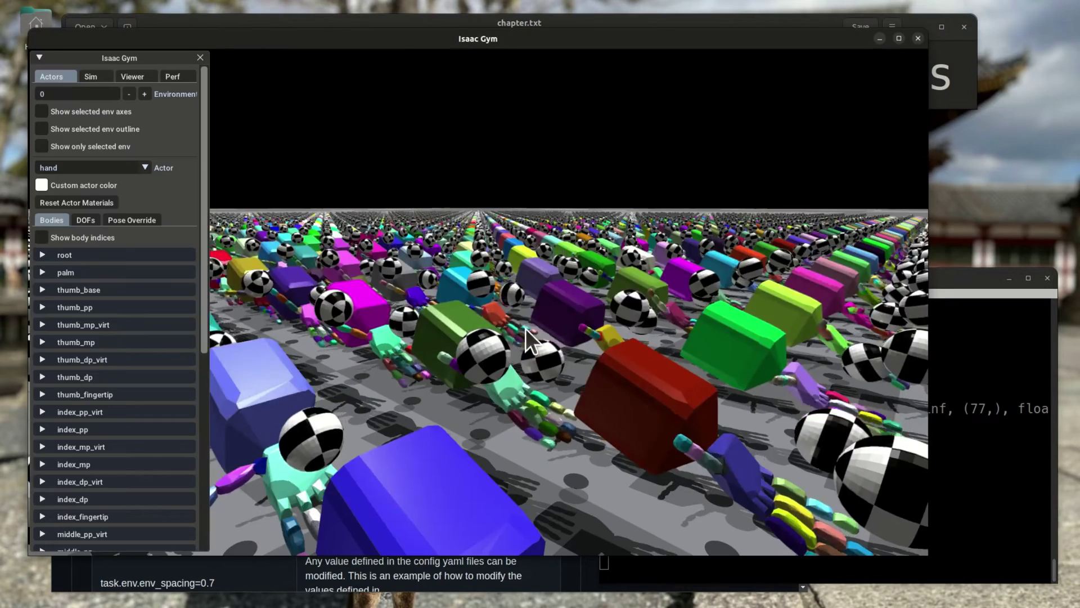
pyautogui.scroll(-10, 708, 406)
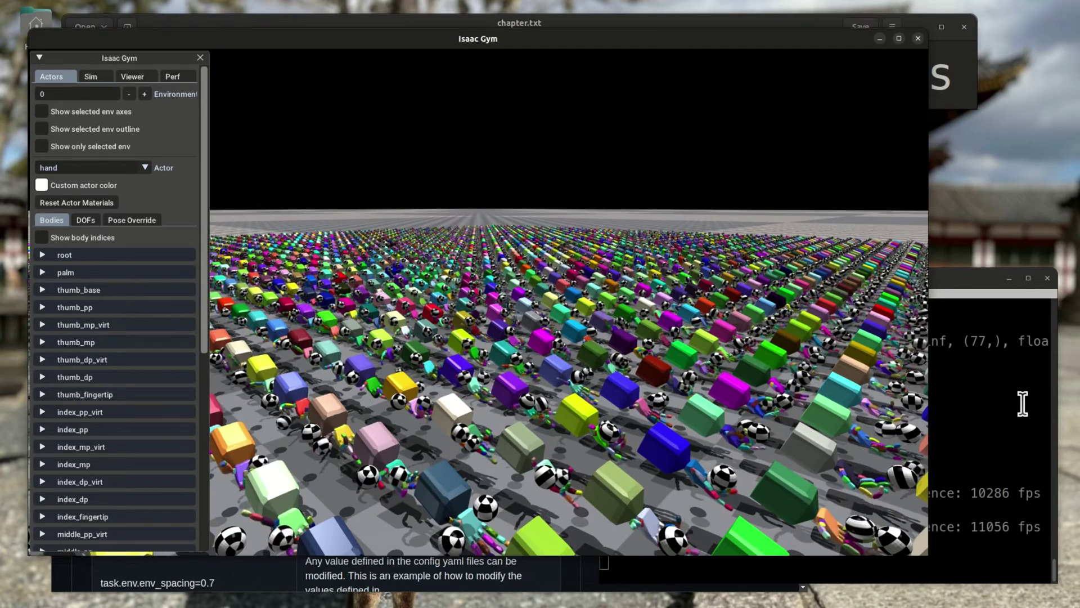
pyautogui.click(1023, 404)
pyautogui.hotkey('ctrl', 'c')
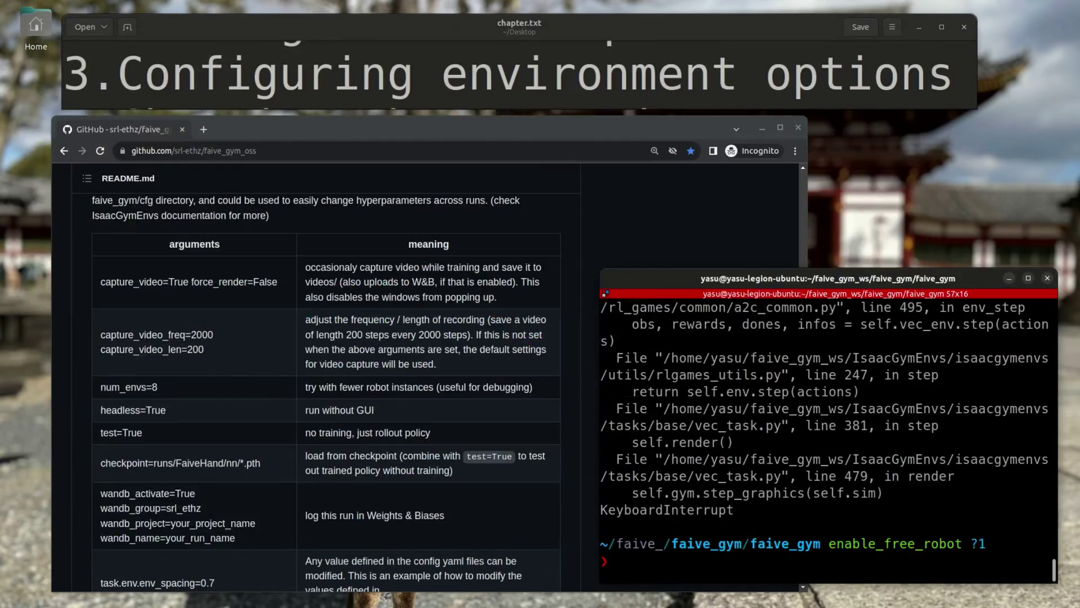
# Rerun with task=FaiveHandP0_crawl, orbit to view the hands and cubes, then stop it.
pyautogui.press('Up')
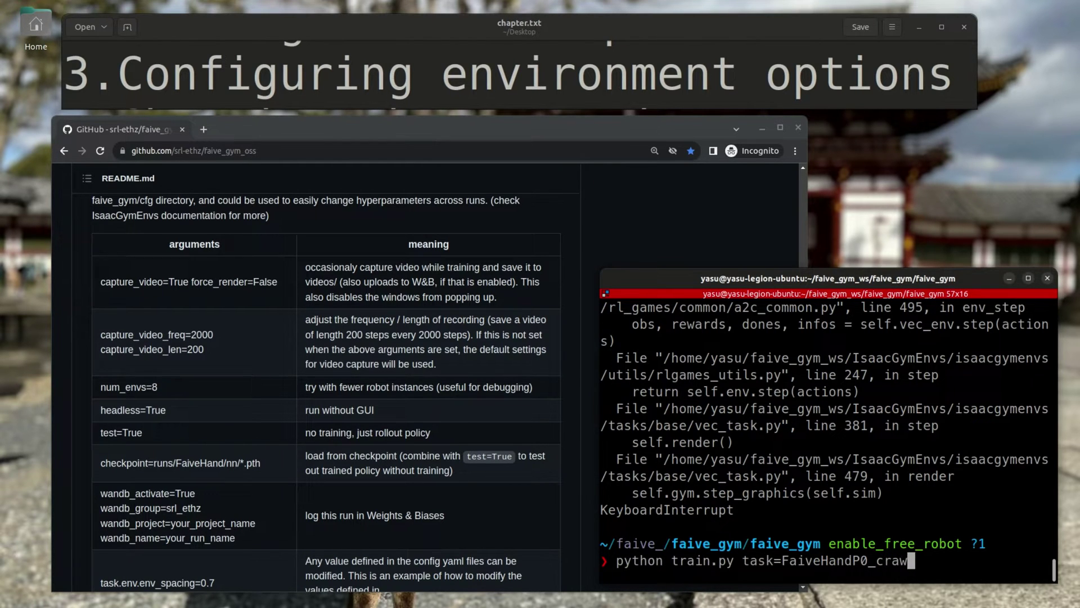
pyautogui.write('crawl')
pyautogui.press('Return')
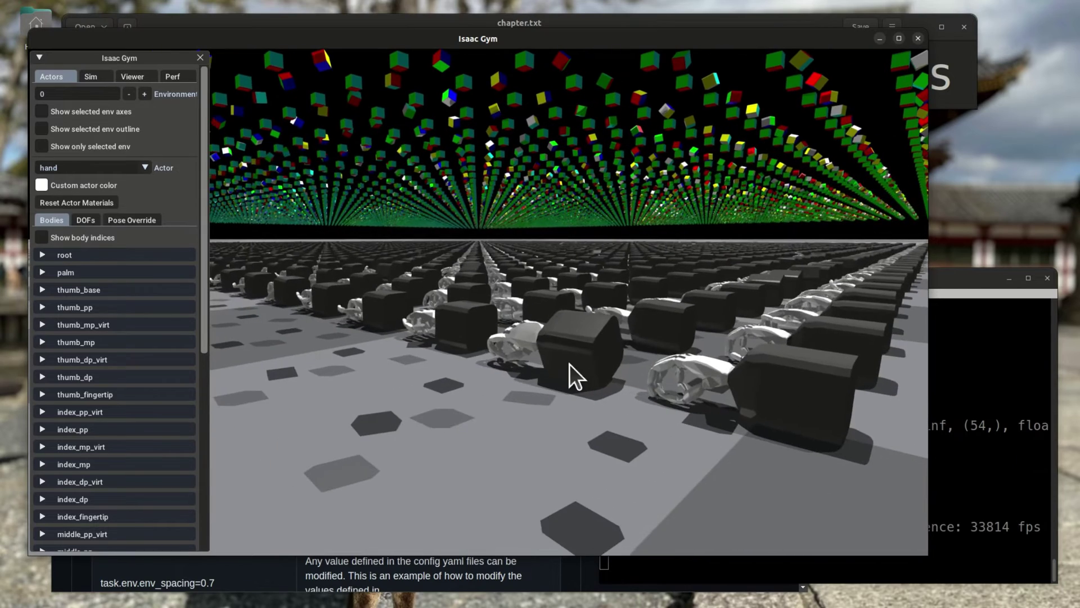
pyautogui.moveTo(569, 364); pyautogui.dragTo(535, 351)
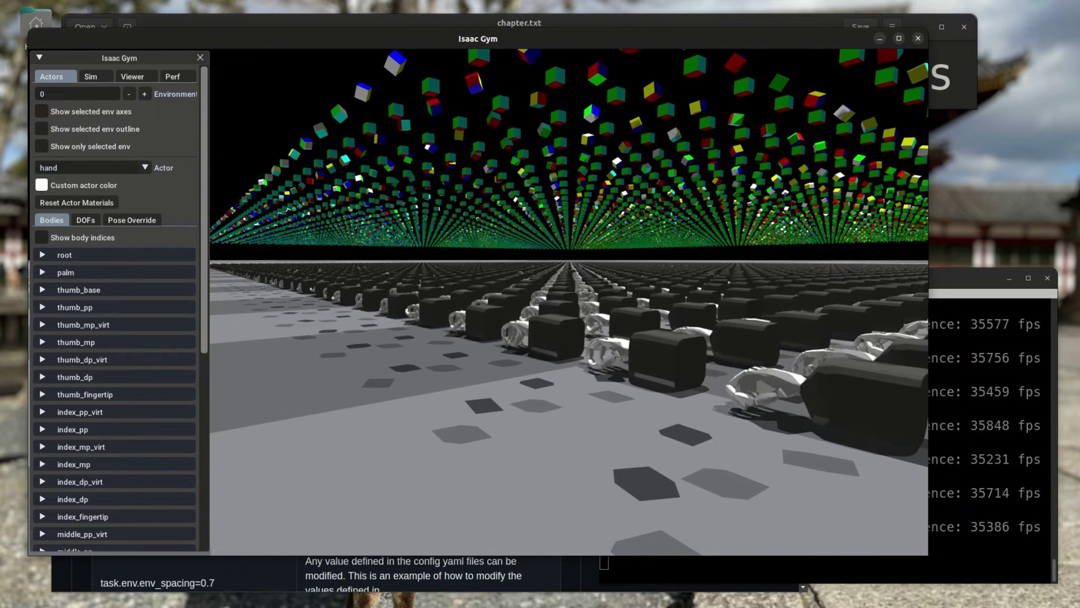
pyautogui.click(967, 443)
pyautogui.hotkey('ctrl', 'c')
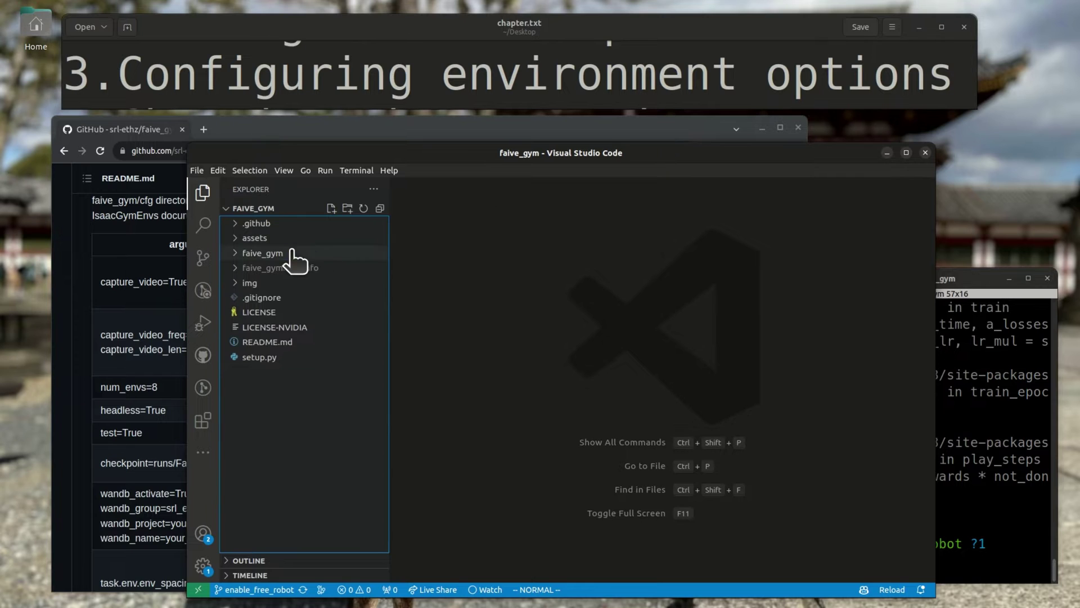
# Open faive_gym/cfg/config.yaml in the editor.
pyautogui.click(292, 254)
pyautogui.click(279, 283)
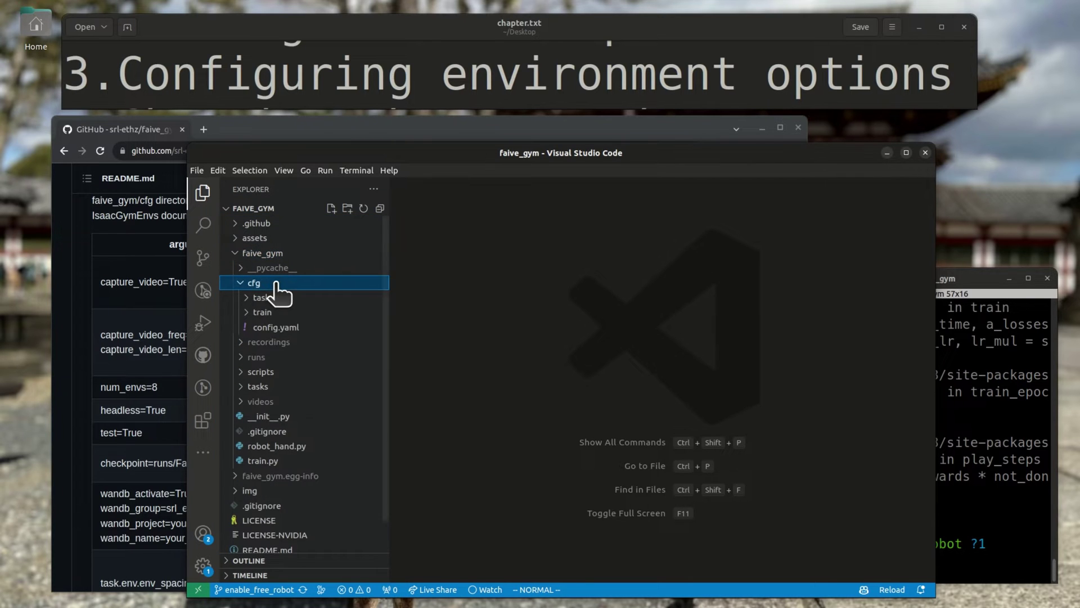
pyautogui.click(323, 327)
pyautogui.moveTo(377, 158); pyautogui.dragTo(612, 160)
pyautogui.moveTo(694, 350); pyautogui.dragTo(674, 350)
# Change headless from False to True in config.yaml and save.
pyautogui.scroll(-2, 754, 404)
pyautogui.doubleClick(727, 383)
pyautogui.scroll(-1, 721, 394)
pyautogui.click(717, 423)
pyautogui.scroll(-2, 711, 423)
pyautogui.click(703, 421)
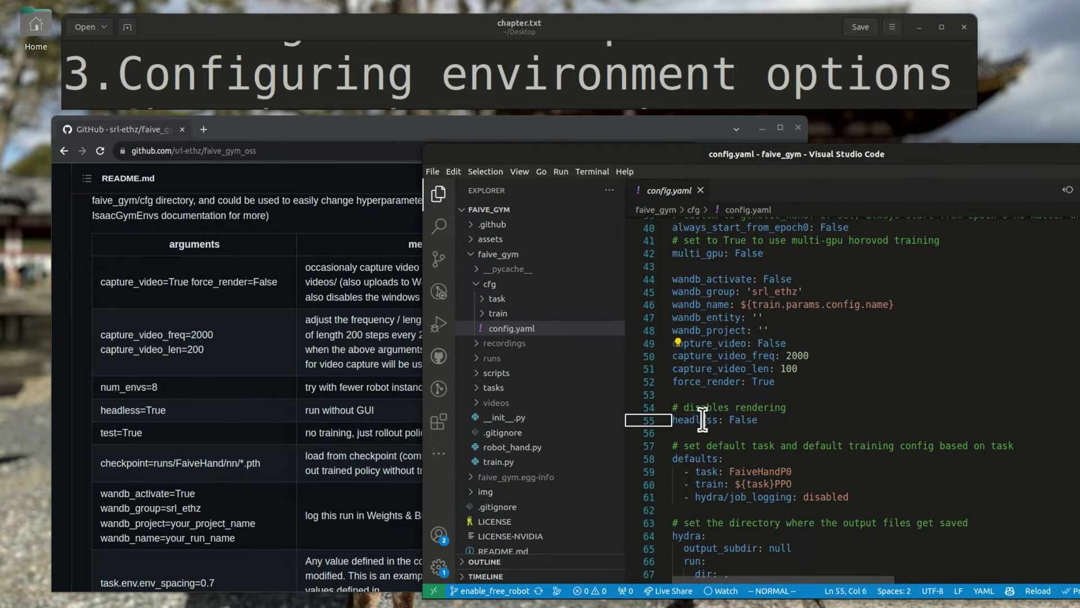
pyautogui.click(784, 394)
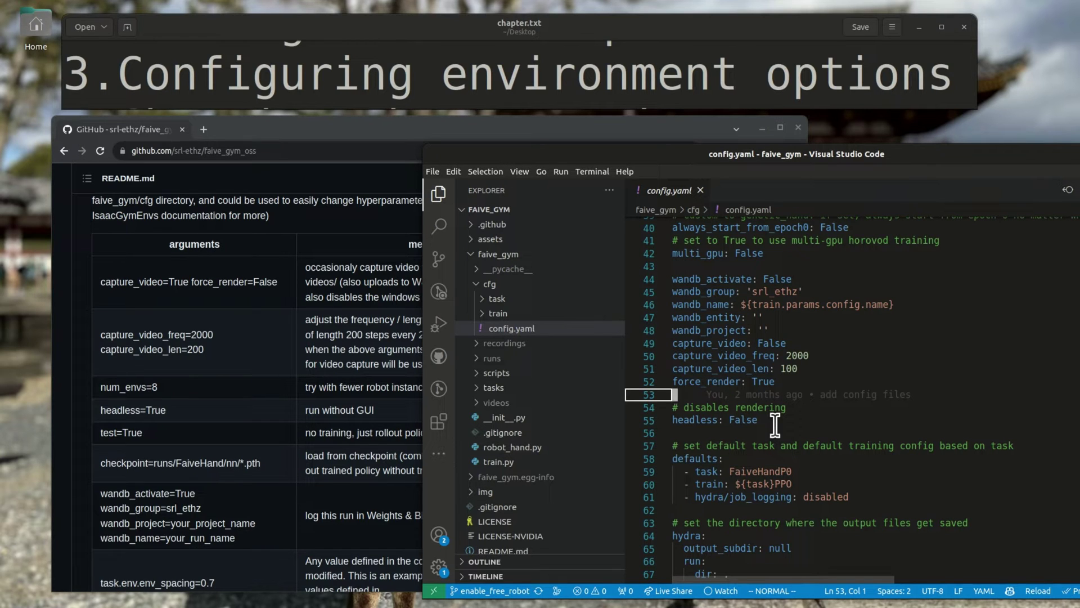
pyautogui.press('j')
pyautogui.press('j')
pyautogui.press('e')
pyautogui.press('w')
pyautogui.press('w')
pyautogui.write('cwTrue')
pyautogui.hotkey('ctrl', 's')
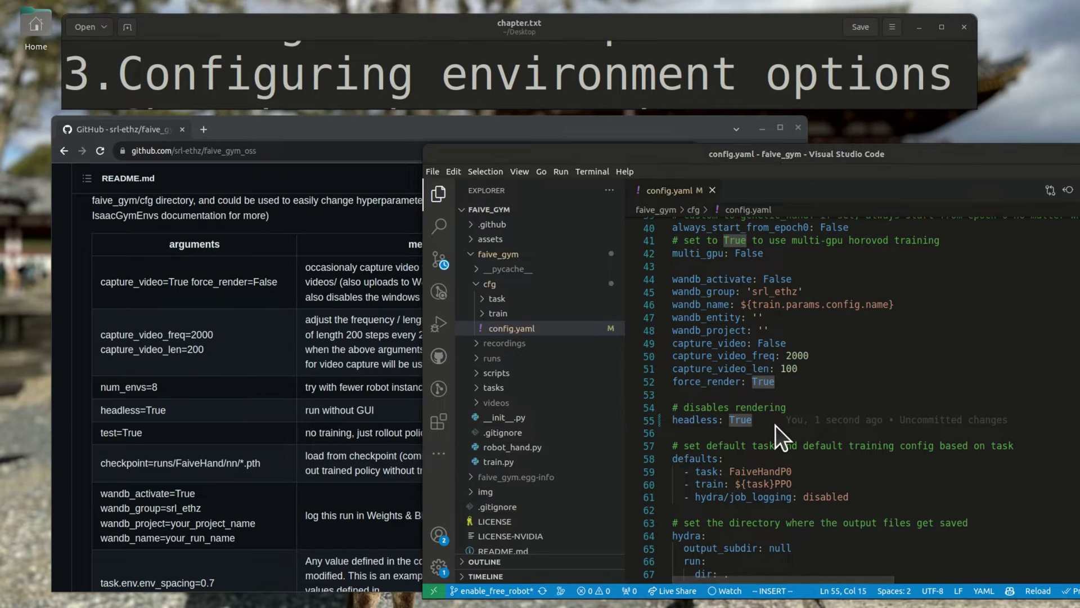
# Run python train.py with default settings, now headless, then interrupt it.
pyautogui.hotkey('alt', 'Tab')
pyautogui.press('Up')
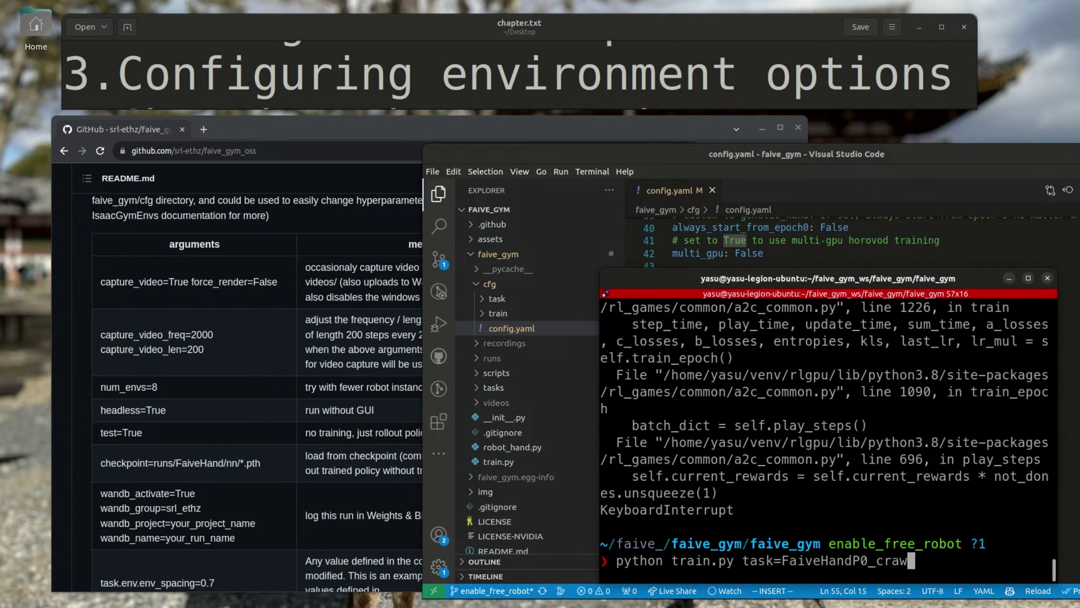
pyautogui.press('BackSpace')
pyautogui.press('BackSpace')
pyautogui.press('BackSpace')
pyautogui.press('BackSpace')
pyautogui.press('BackSpace')
pyautogui.press('BackSpace')
pyautogui.press('BackSpace')
pyautogui.press('BackSpace')
pyautogui.press('BackSpace')
pyautogui.press('BackSpace')
pyautogui.press('BackSpace')
pyautogui.press('BackSpace')
pyautogui.press('BackSpace')
pyautogui.press('BackSpace')
pyautogui.press('BackSpace')
pyautogui.press('BackSpace')
pyautogui.press('BackSpace')
pyautogui.press('BackSpace')
pyautogui.press('BackSpace')
pyautogui.press('BackSpace')
pyautogui.press('Return')
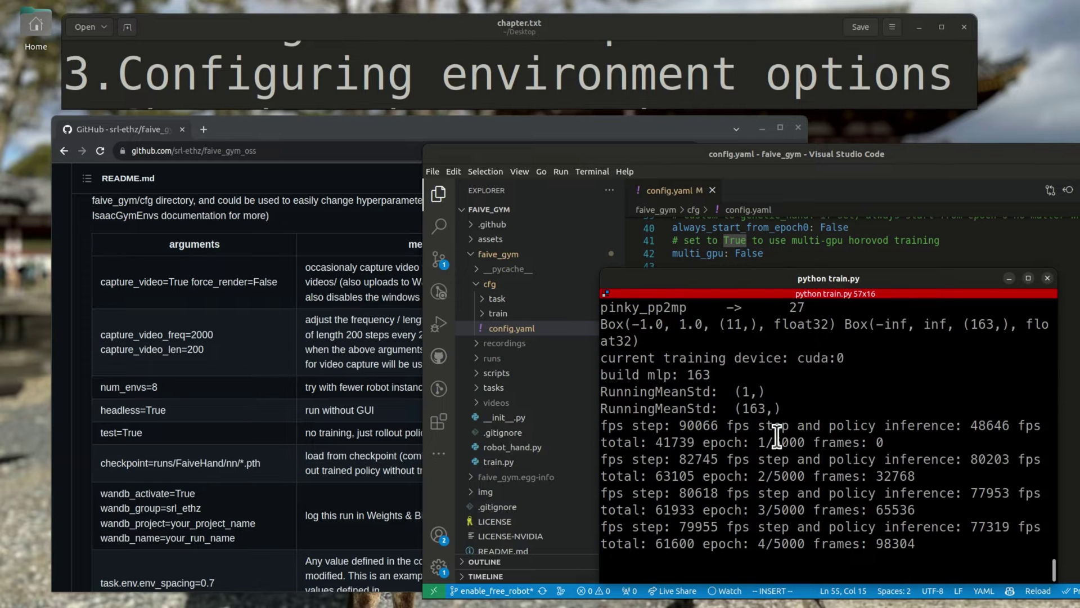
pyautogui.hotkey('ctrl', 'c')
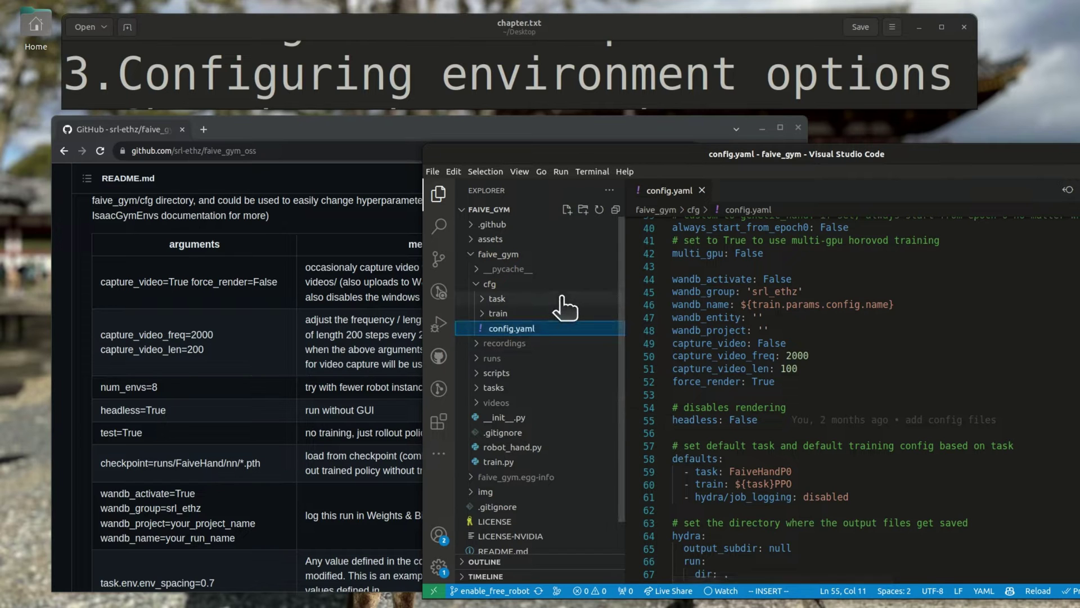
# Expand cfg/task to list the task configs, noting the default task FaiveHandP0.
pyautogui.click(529, 299)
pyautogui.click(529, 297)
pyautogui.click(529, 299)
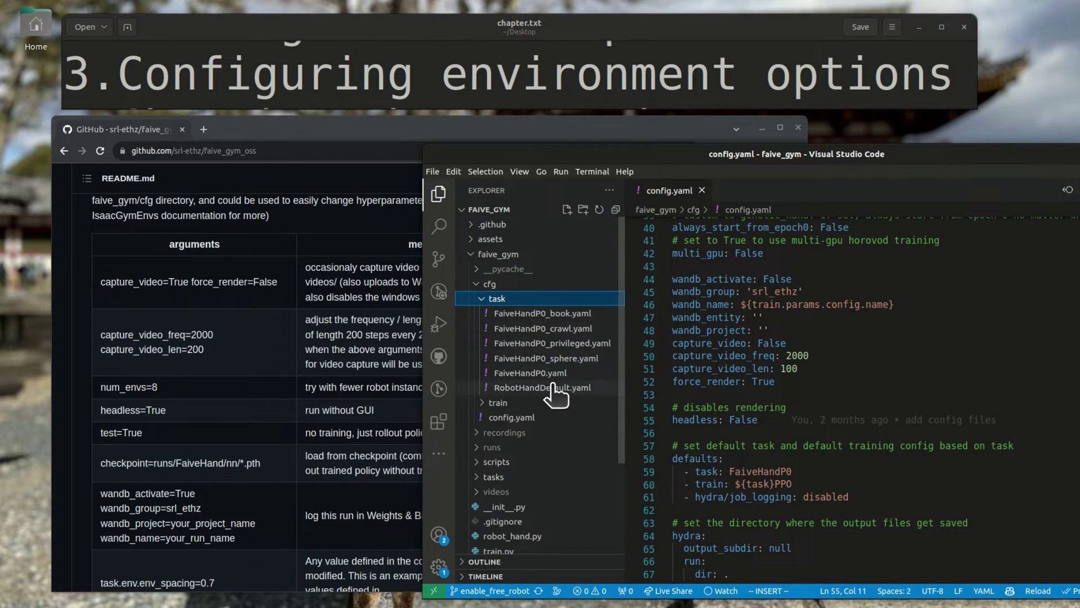
pyautogui.click(759, 471)
pyautogui.scroll(-2, 889, 472)
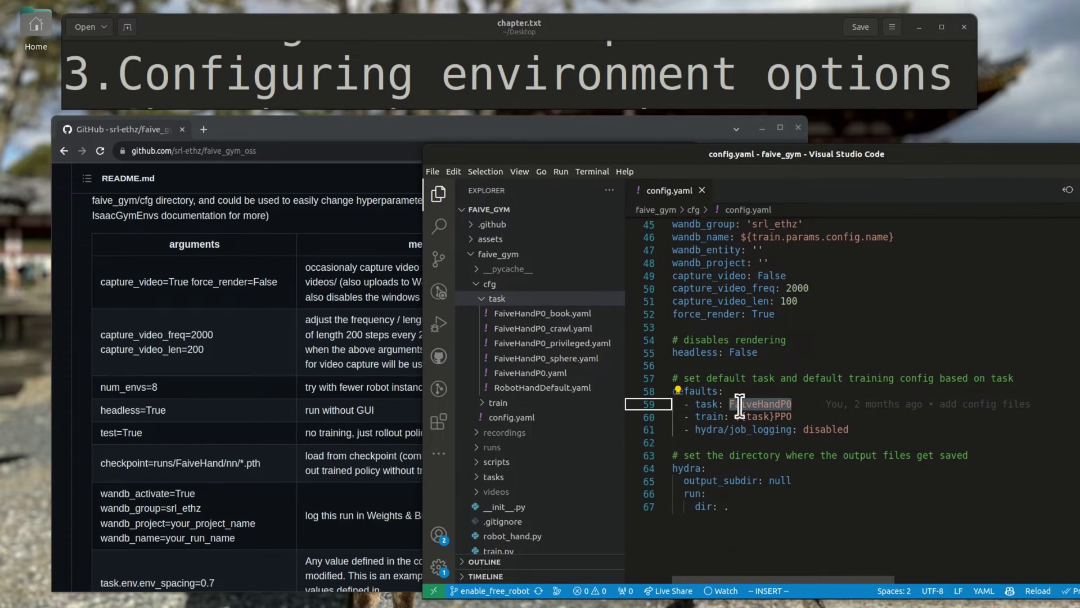
# Open FaiveHandP0.yaml and highlight numActions, model_file, sensor names and the defaults block.
pyautogui.click(566, 374)
pyautogui.moveTo(667, 156); pyautogui.dragTo(406, 134)
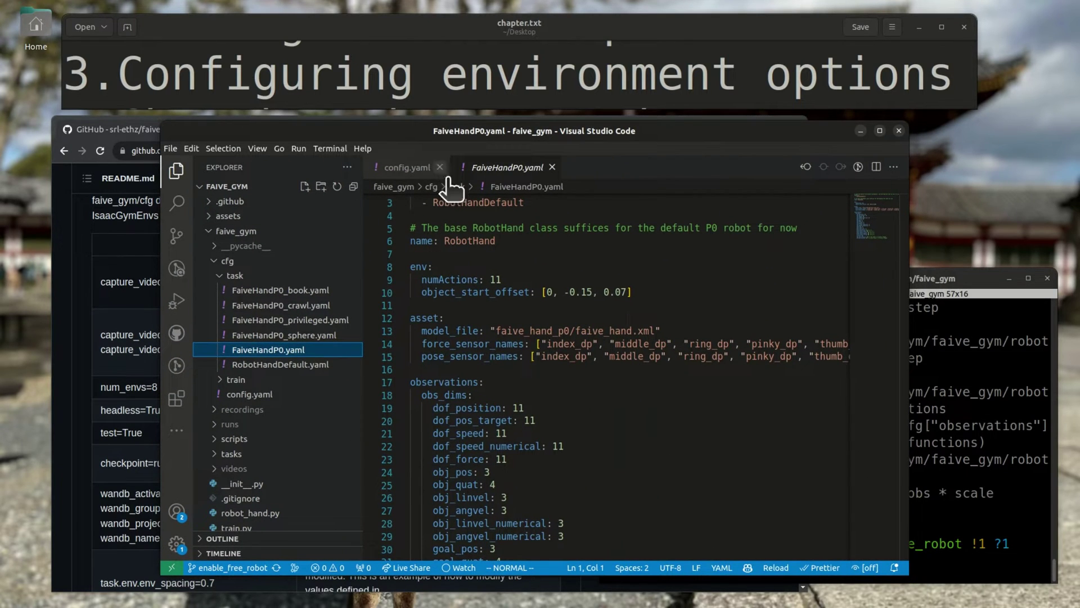
pyautogui.scroll(1, 507, 237)
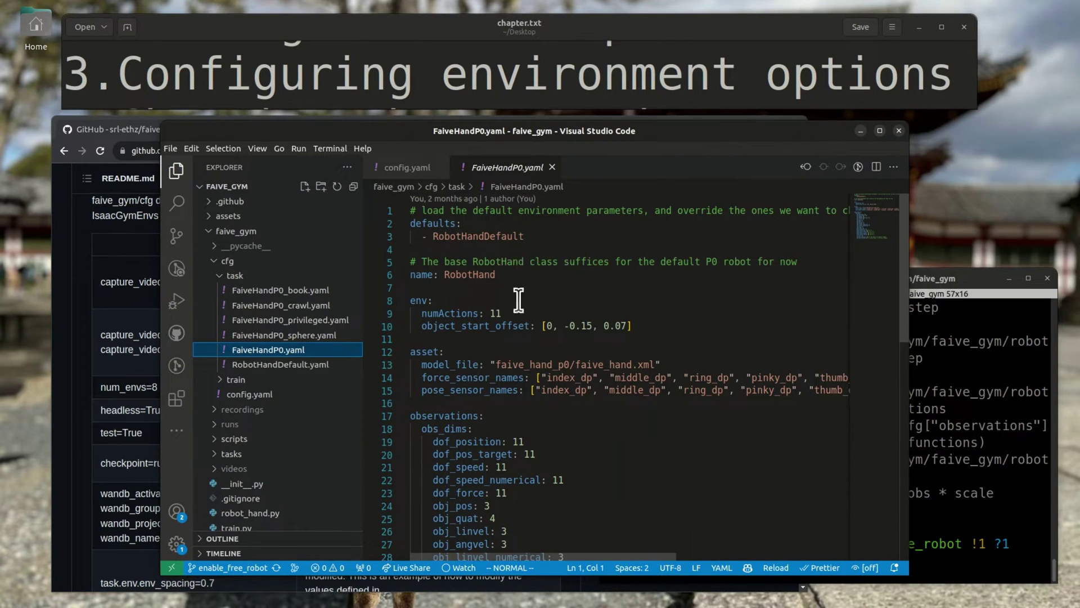
pyautogui.moveTo(503, 313); pyautogui.dragTo(421, 314)
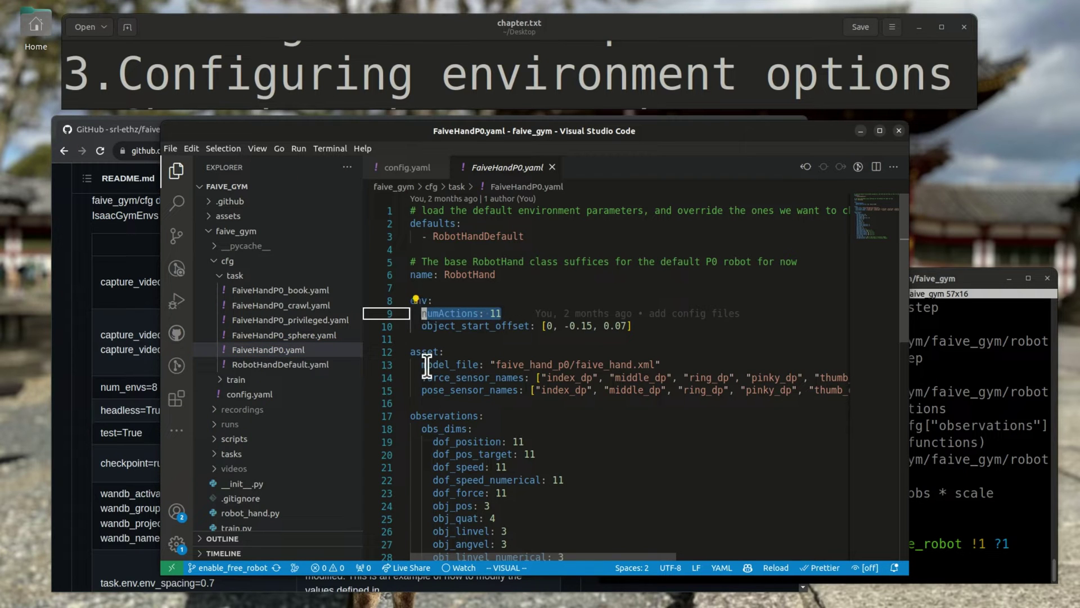
pyautogui.moveTo(422, 365); pyautogui.dragTo(715, 365)
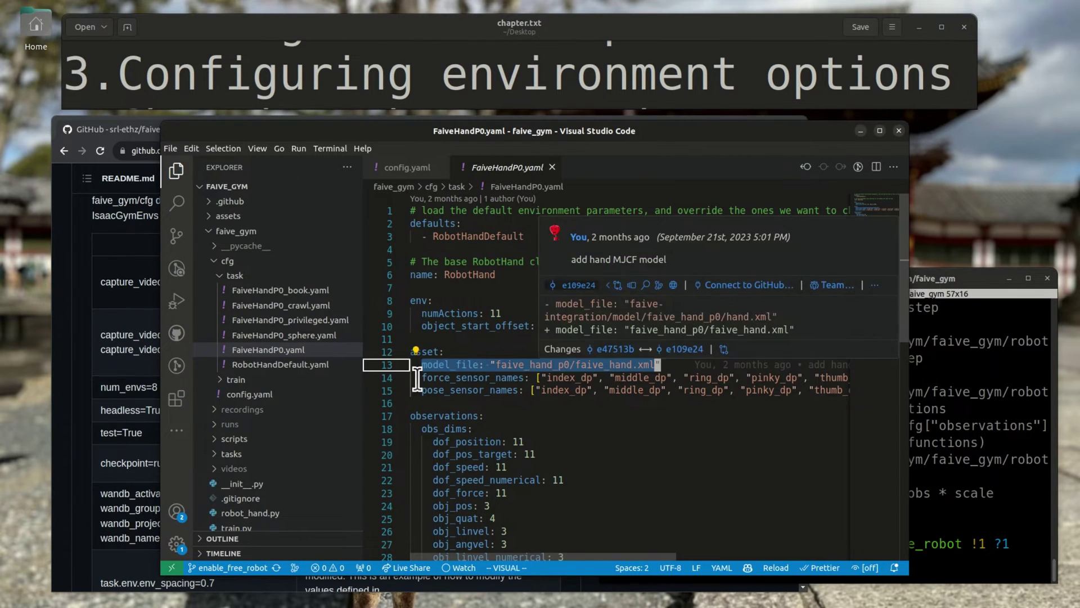
pyautogui.moveTo(418, 377); pyautogui.dragTo(400, 404)
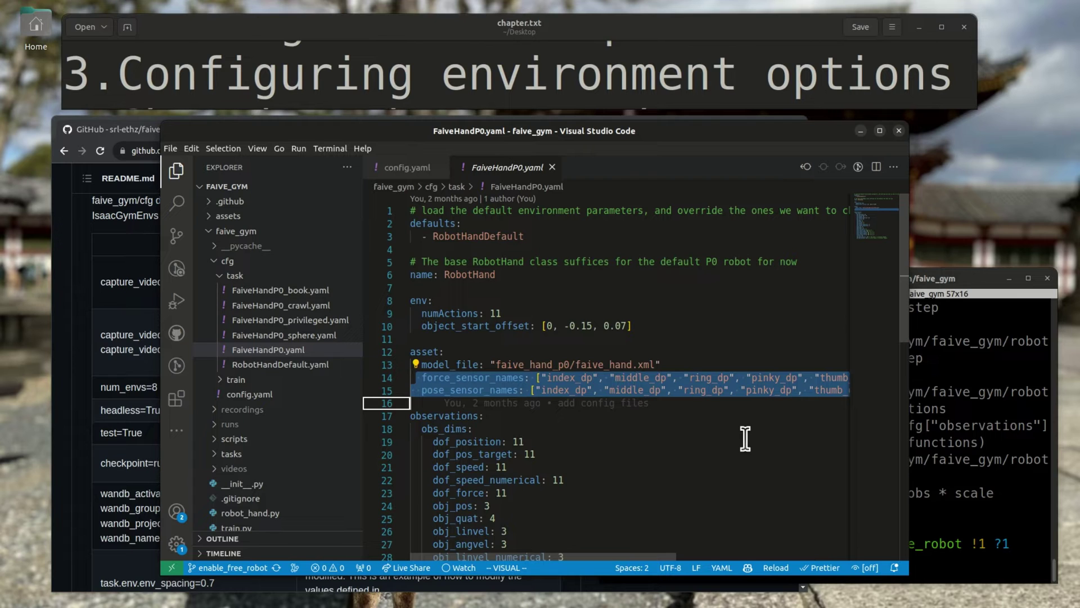
pyautogui.moveTo(535, 236); pyautogui.dragTo(356, 227)
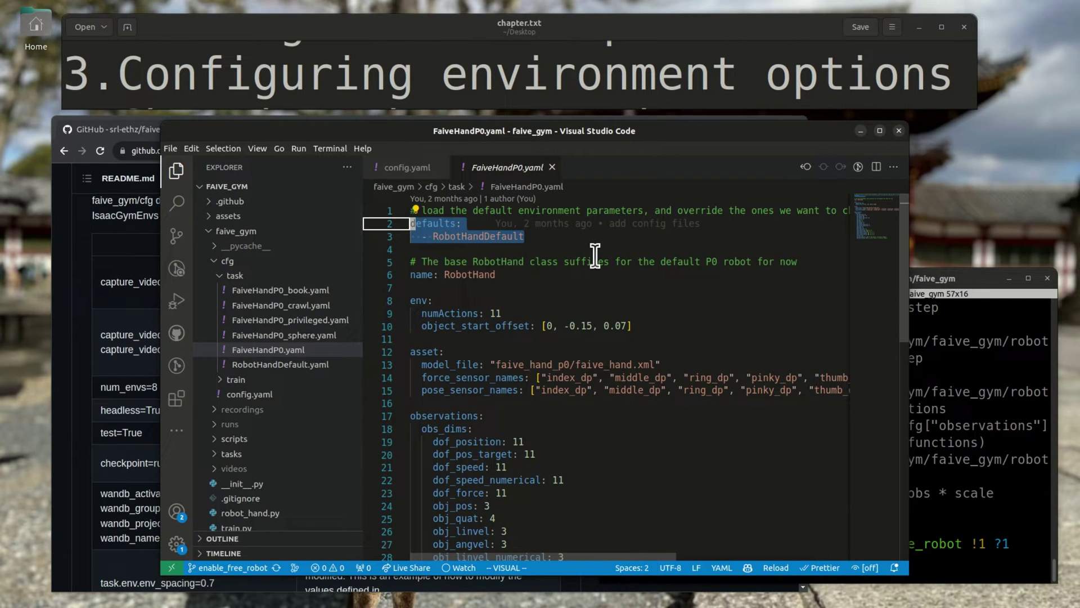
# Open RobotHandDefault.yaml, scroll through it, and return to env settings (numEnvs 4096, env_spacing 0.2).
pyautogui.doubleClick(282, 365)
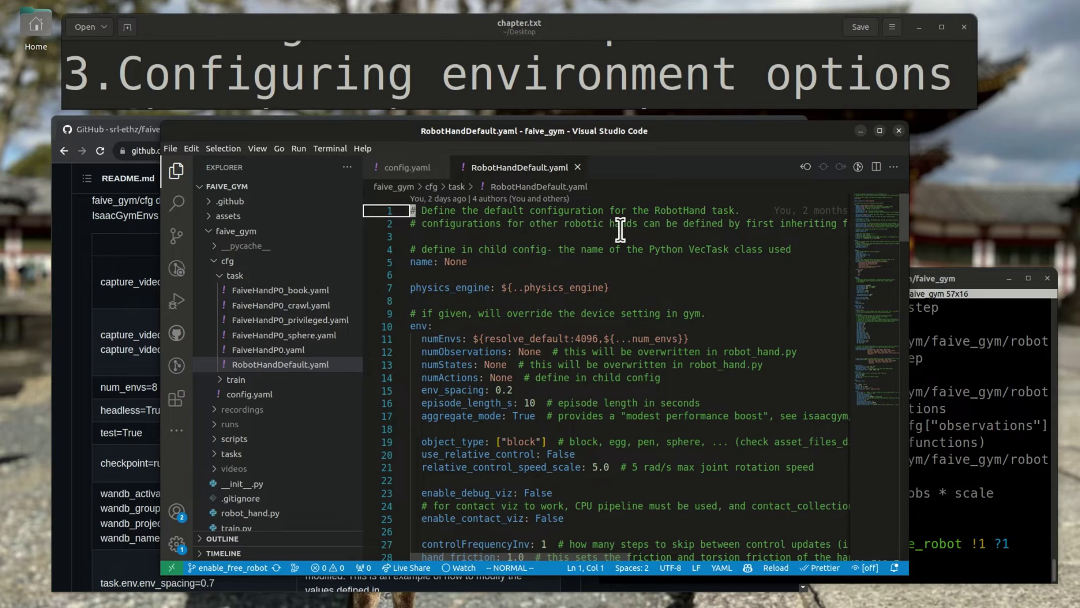
pyautogui.scroll(-17, 620, 229)
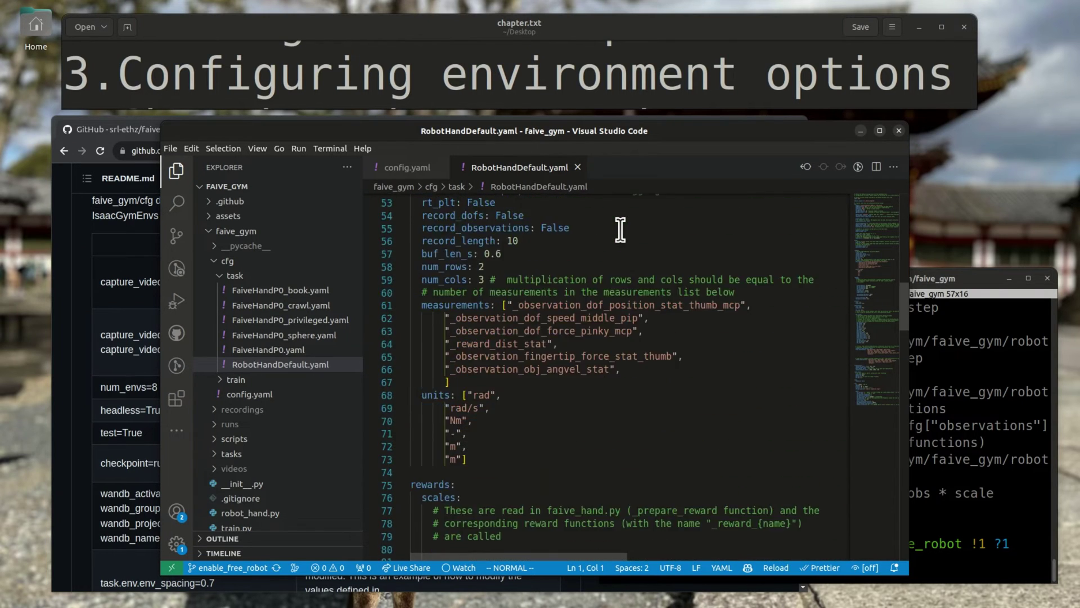
pyautogui.scroll(-20, 620, 229)
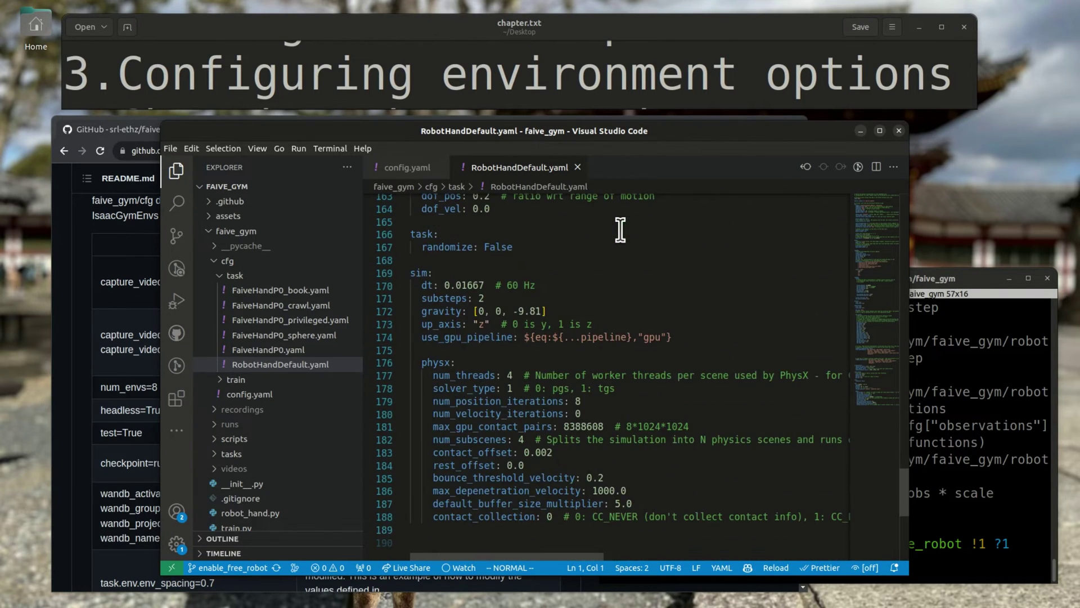
pyautogui.moveTo(869, 394); pyautogui.dragTo(867, 200)
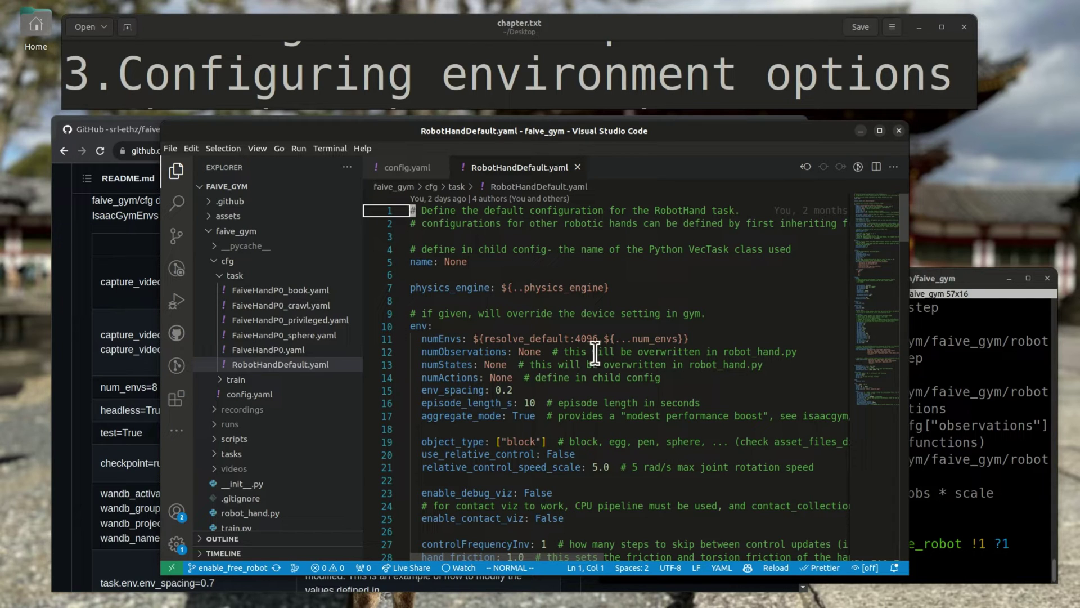
# Change object_type on line 19 from block to simple_book and save the config.
pyautogui.click(521, 442)
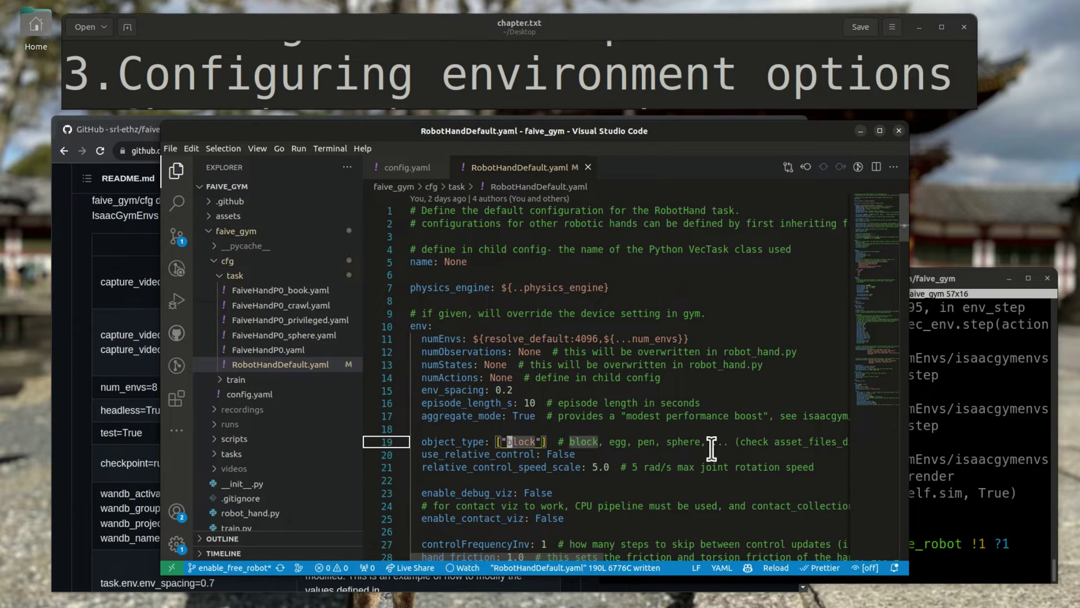
pyautogui.write('ciwsimple book')
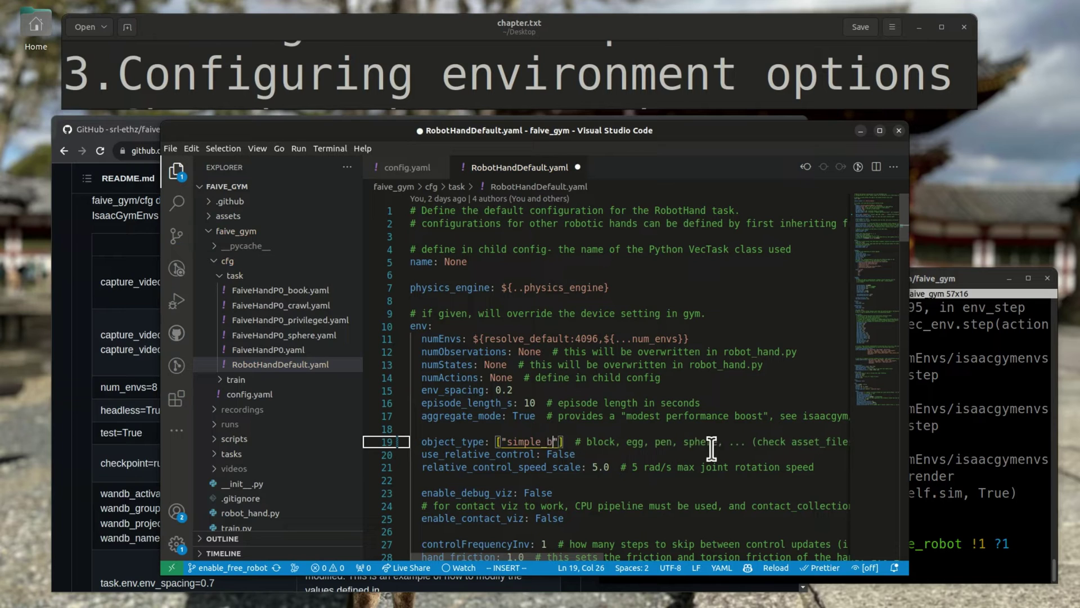
pyautogui.hotkey('ctrl', 's')
# Launch a book training run with python train.py num_envs=8.
pyautogui.hotkey('alt', 'Tab')
pyautogui.write('python train.py  num_envs=')
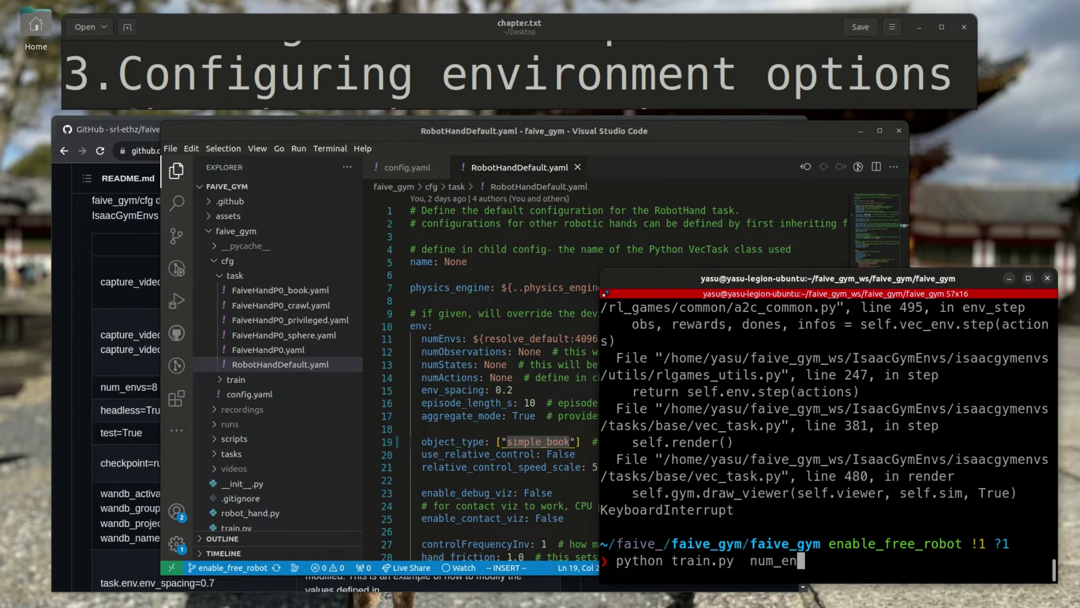
pyautogui.write('8')
pyautogui.press('Return')
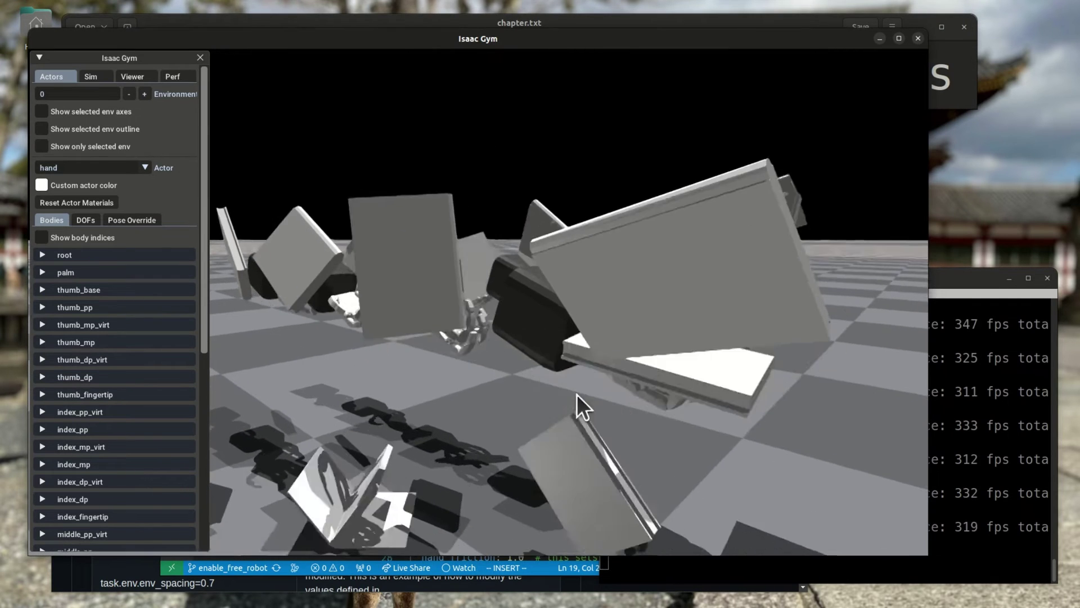
pyautogui.click(1013, 386)
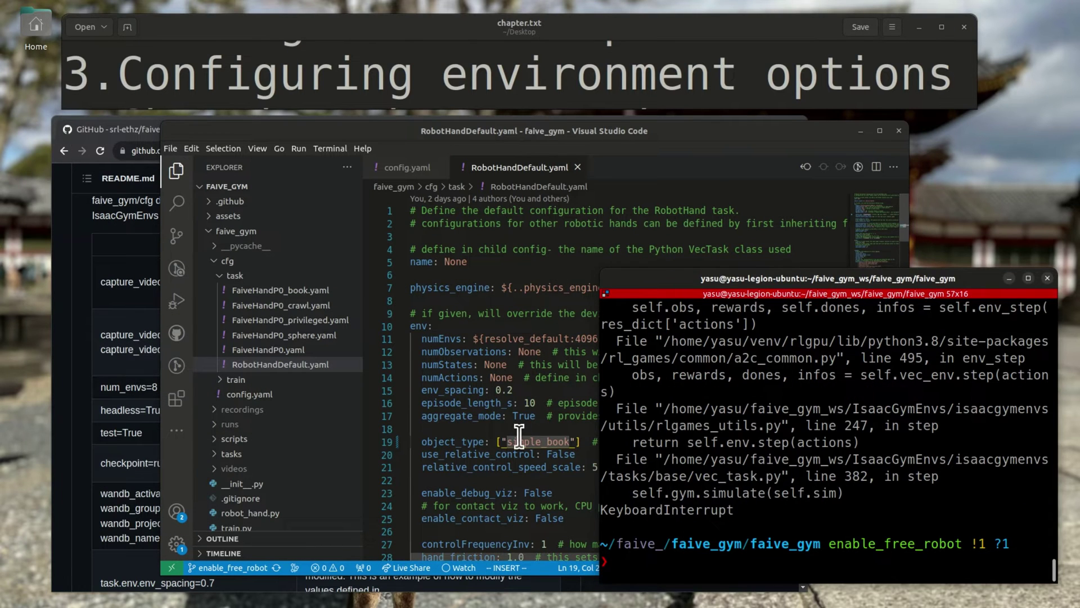
# Restore the object type to block and set enable_debug_viz to True.
pyautogui.hotkey('alt', 'Tab')
pyautogui.hotkey('ctrl', 'z')
pyautogui.scroll(-3, 754, 426)
pyautogui.click(540, 370)
pyautogui.doubleClick(541, 358)
pyautogui.write('True')
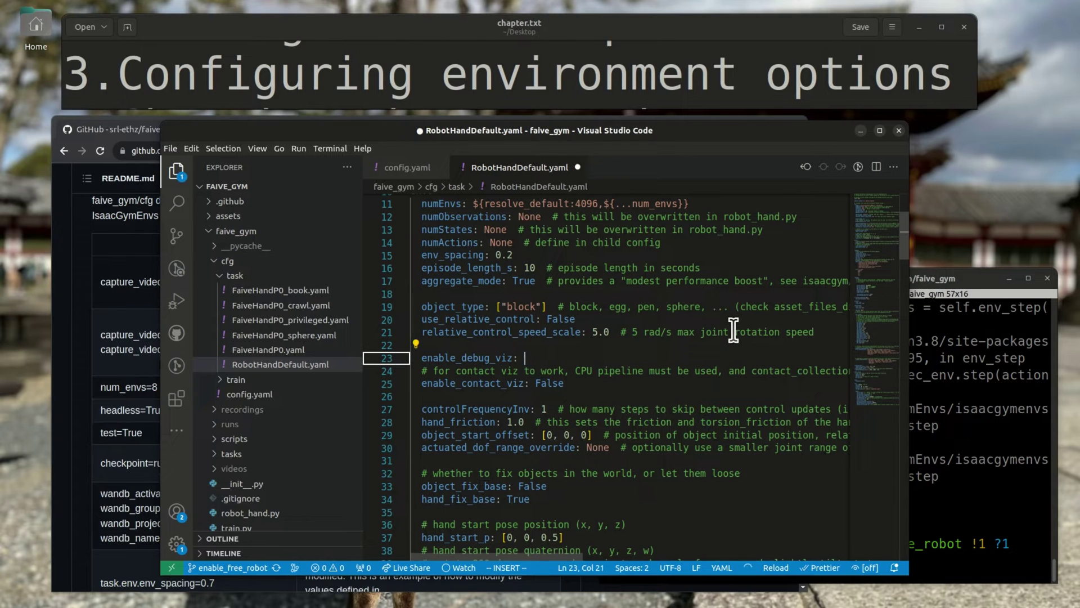
# Rerun the 8-environment training with debug visualisation on, then stop it.
pyautogui.click(946, 414)
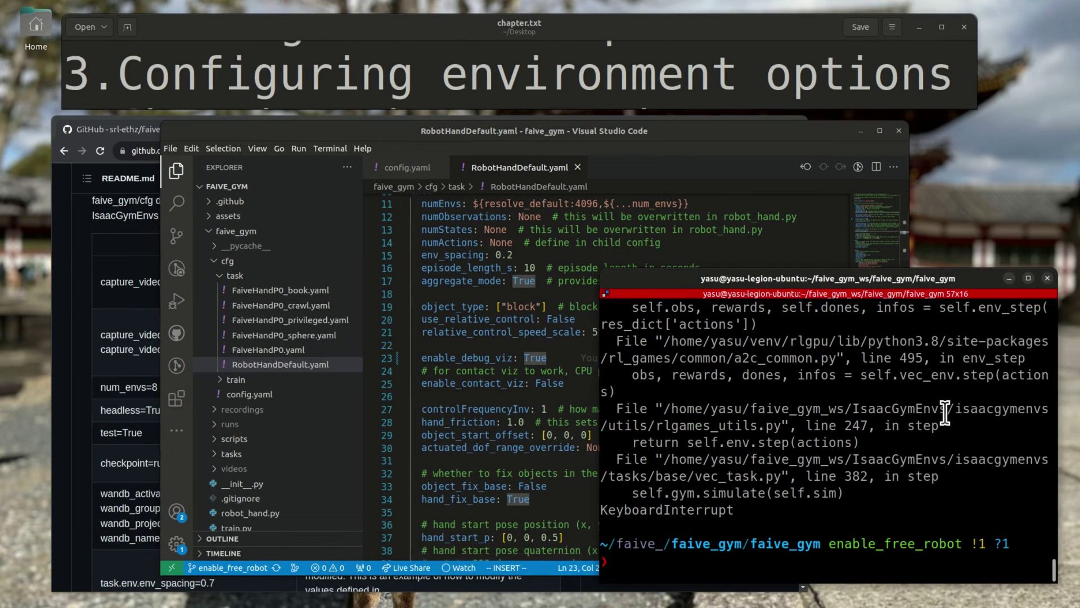
pyautogui.press('Up')
pyautogui.press('Return')
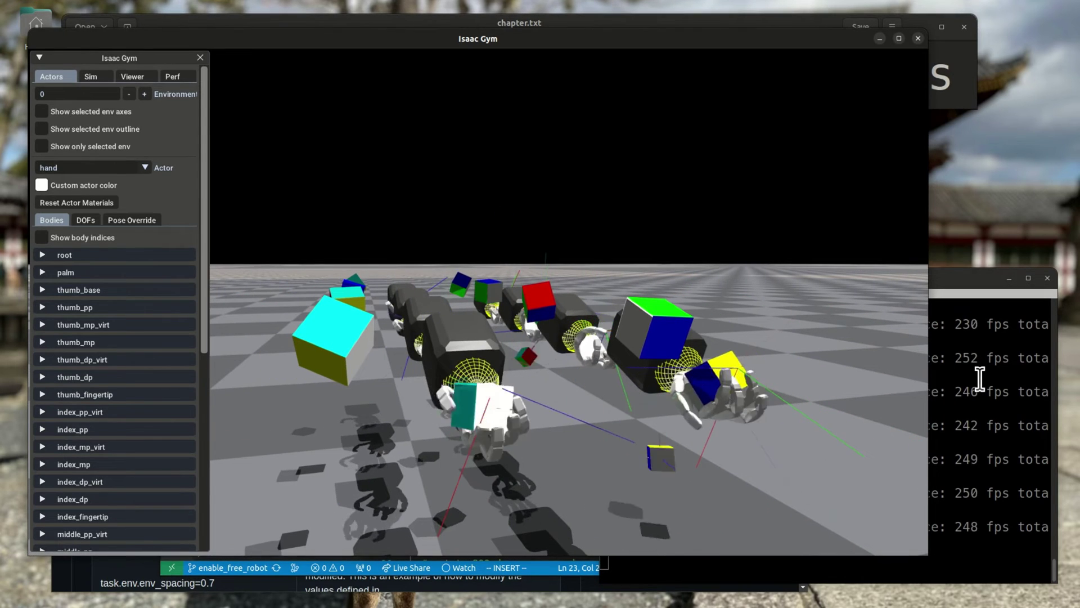
pyautogui.click(979, 379)
pyautogui.hotkey('ctrl', 'c')
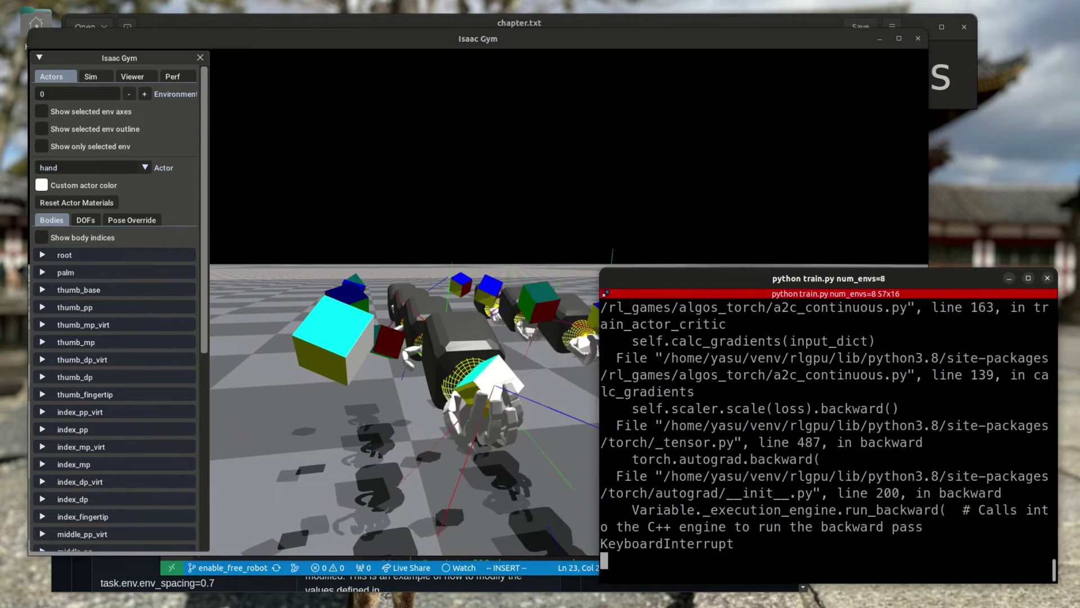
# Revert enable_debug_viz to False and save the config.
pyautogui.click(579, 487)
pyautogui.hotkey('ctrl', 'z')
pyautogui.hotkey('ctrl', 's')
# Delete the minus sign so sim gravity on line 172 reads positive 9.81.
pyautogui.scroll(-13, 692, 497)
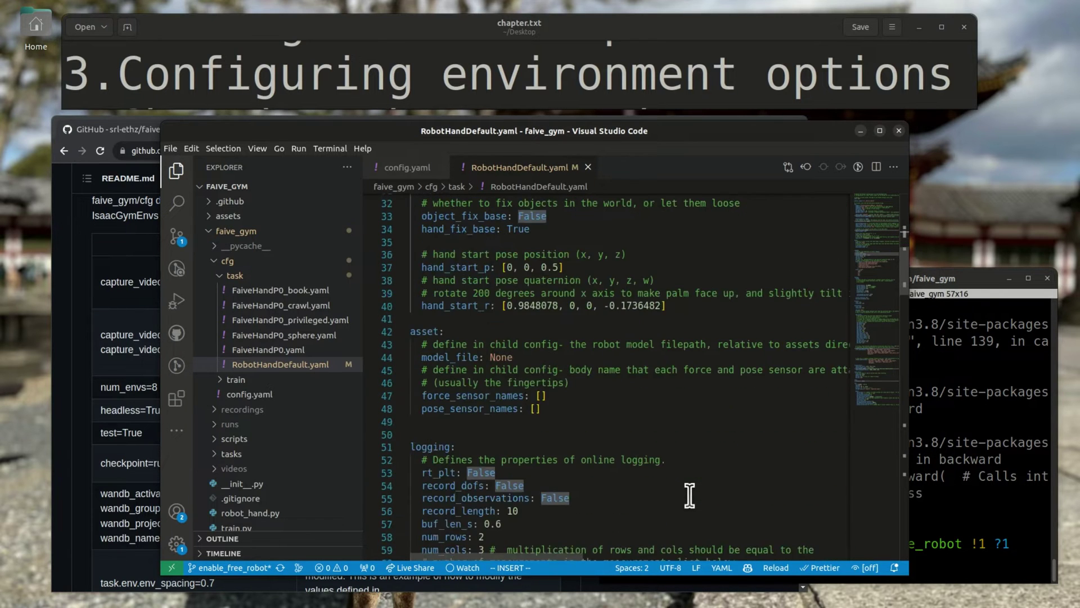
pyautogui.scroll(-20, 690, 495)
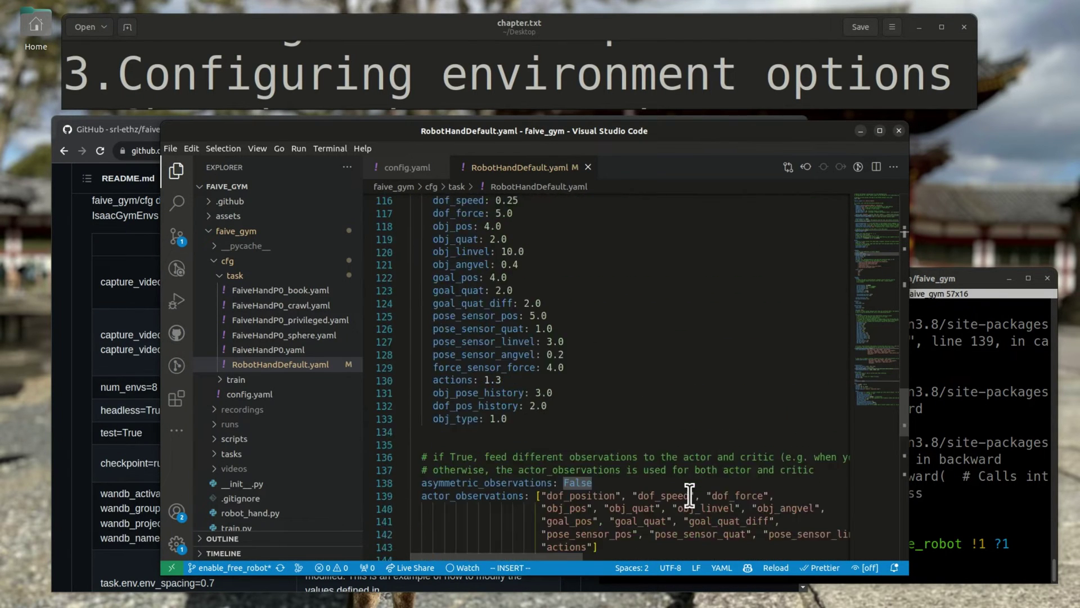
pyautogui.scroll(-8, 690, 495)
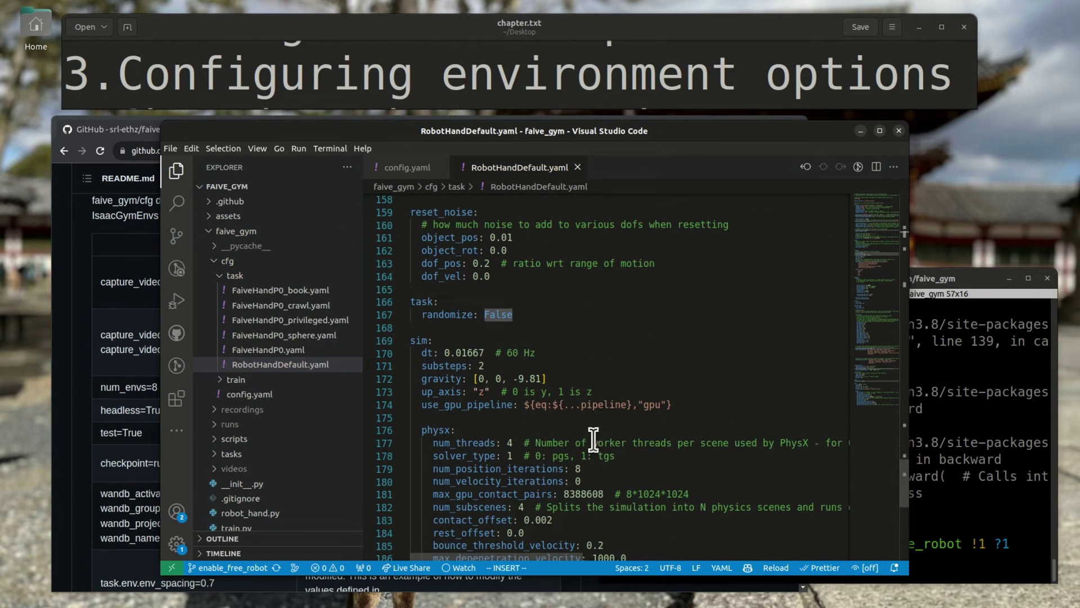
pyautogui.click(517, 378)
pyautogui.press('BackSpace')
# Rerun the 8-environment training with reversed gravity, then stop it.
pyautogui.click(957, 434)
pyautogui.press('Up')
pyautogui.press('Return')
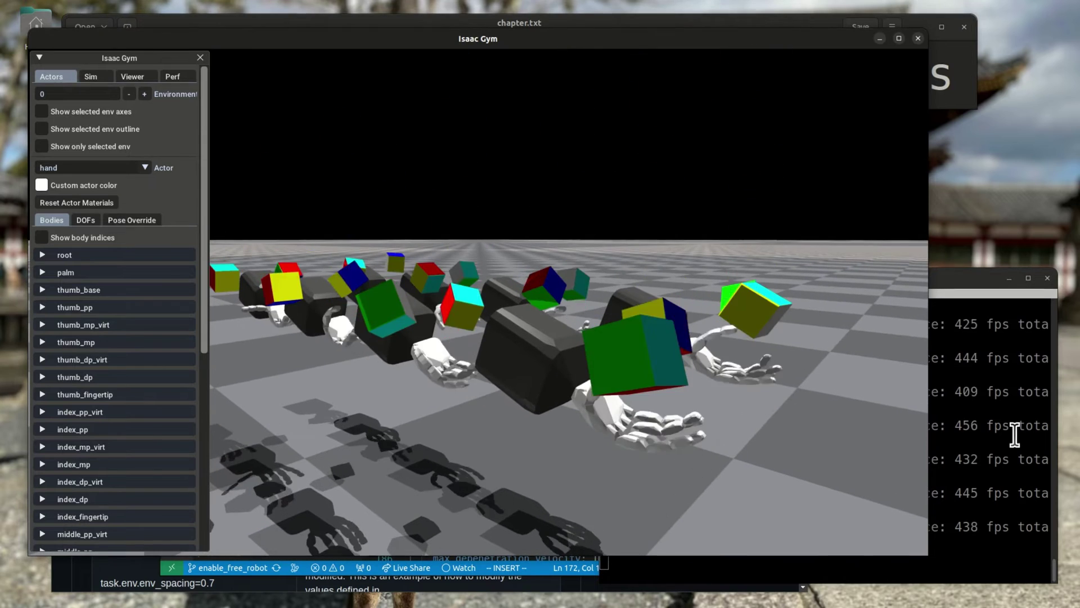
pyautogui.click(1015, 433)
pyautogui.hotkey('ctrl', 'c')
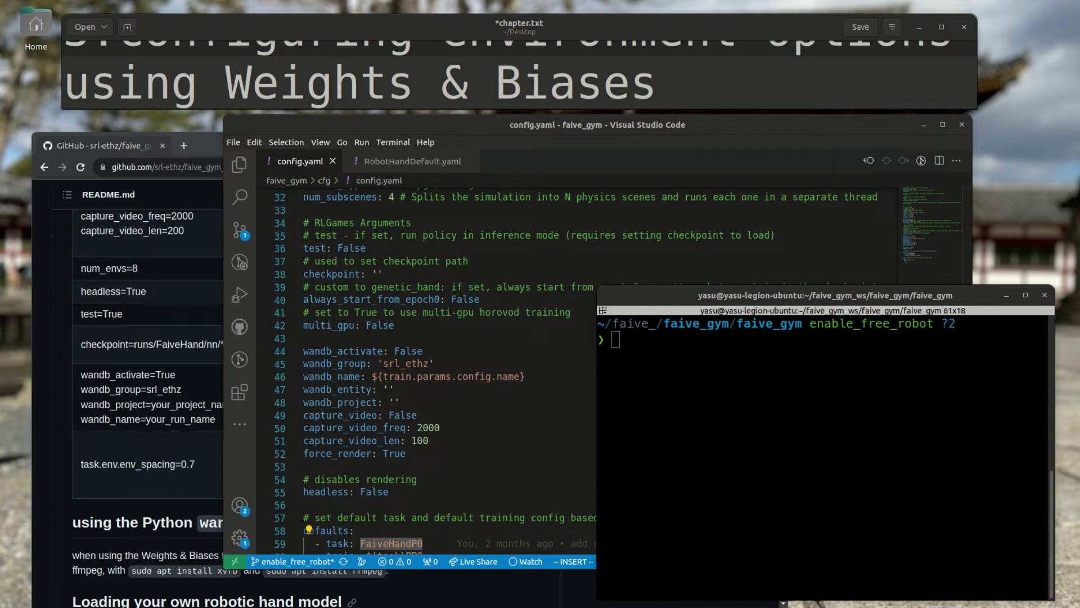
# Run training with the pasted wandb arguments plus headless=True, then view the W&B home page.
pyautogui.hotkey('alt', 'Tab')
pyautogui.moveTo(1025, 132); pyautogui.dragTo(369, 133)
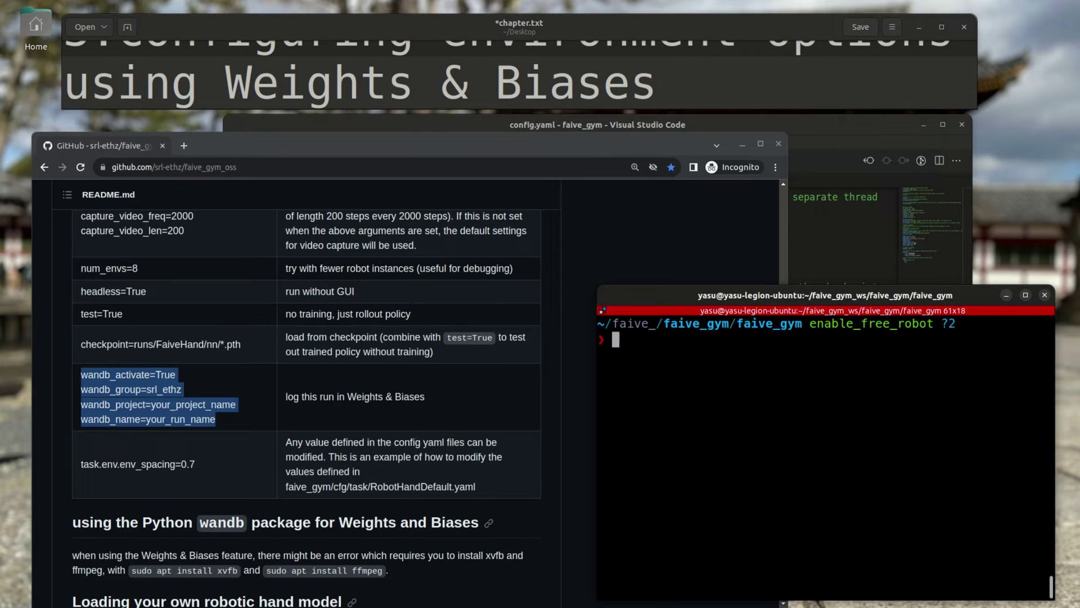
pyautogui.hotkey('ctrl', 'shift', 'v')
pyautogui.write('headless=Tru')
pyautogui.write('e')
pyautogui.press('Return')
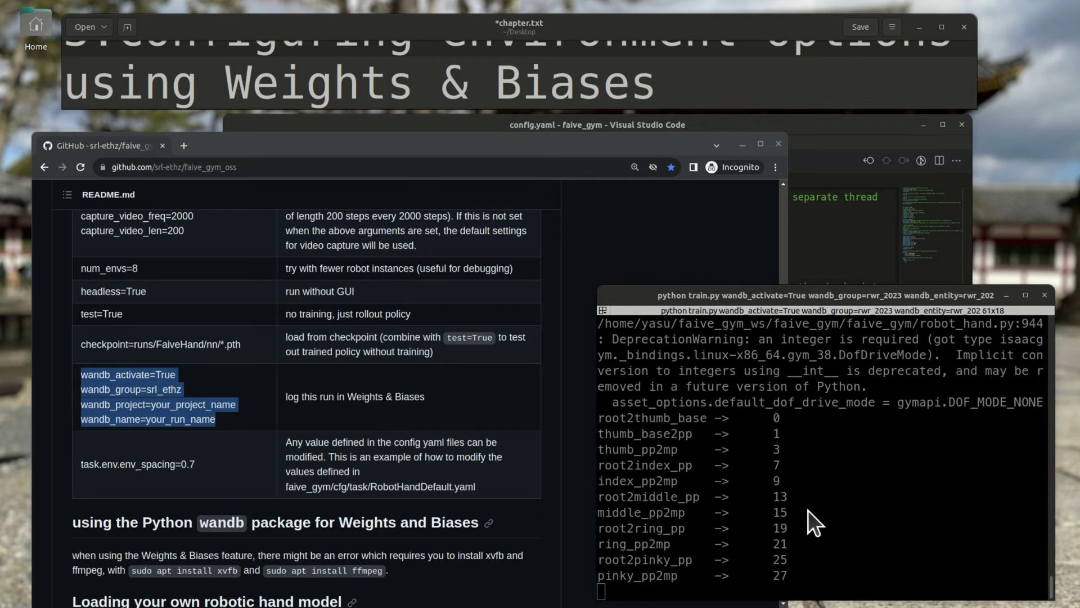
pyautogui.hotkey('alt', 'Tab')
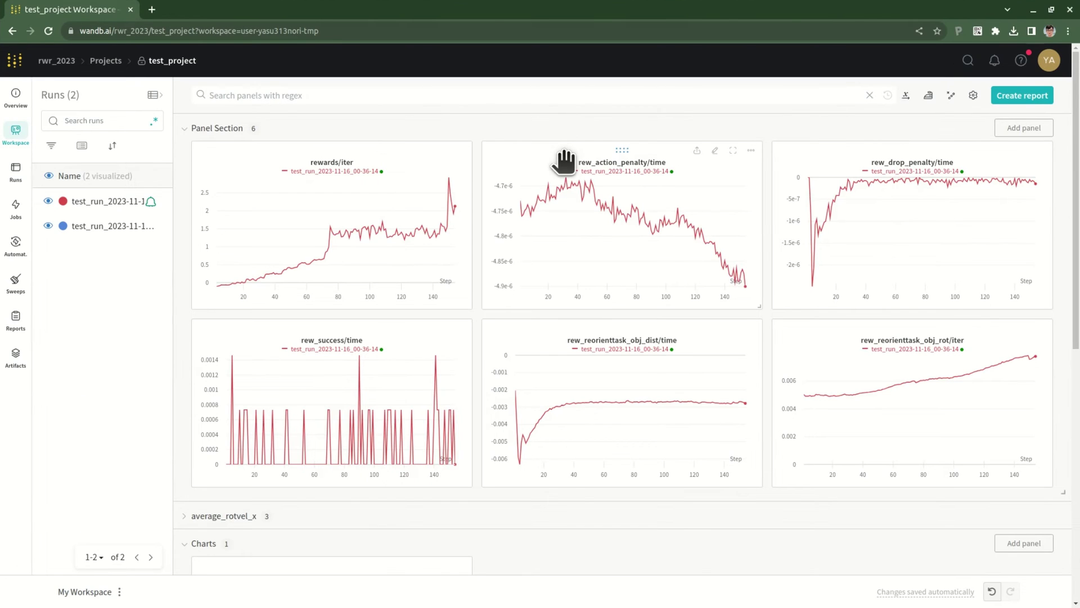
# Restore the Weights & Biases browser window from full screen.
pyautogui.moveTo(585, 5); pyautogui.dragTo(580, 113)
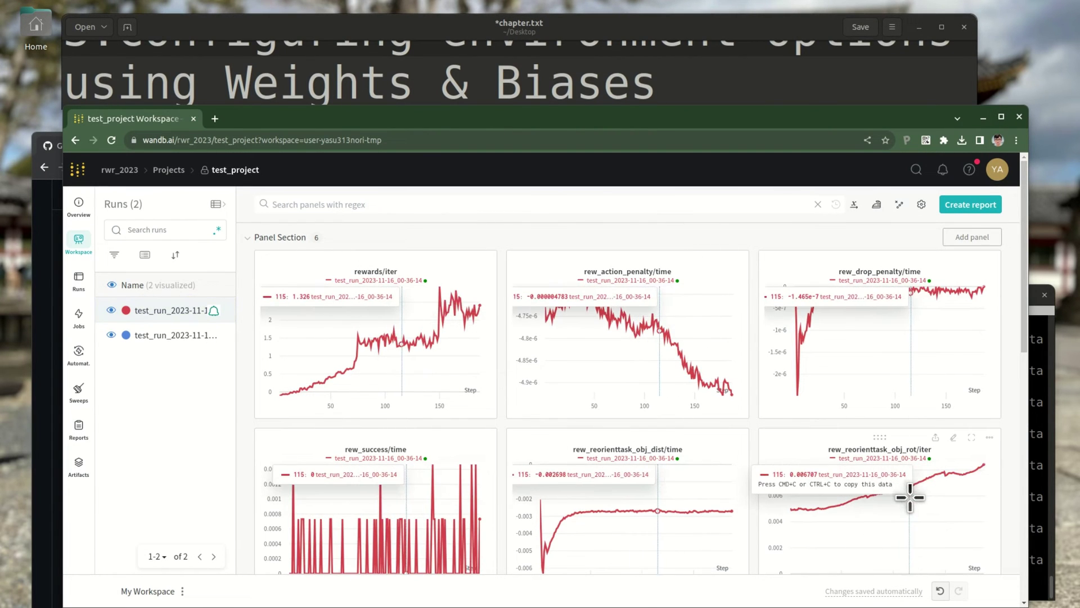
# Hide the W&B window and select capture_video=True force_render=False in the README.
pyautogui.click(984, 119)
pyautogui.scroll(2, 265, 384)
pyautogui.moveTo(77, 366); pyautogui.dragTo(266, 370)
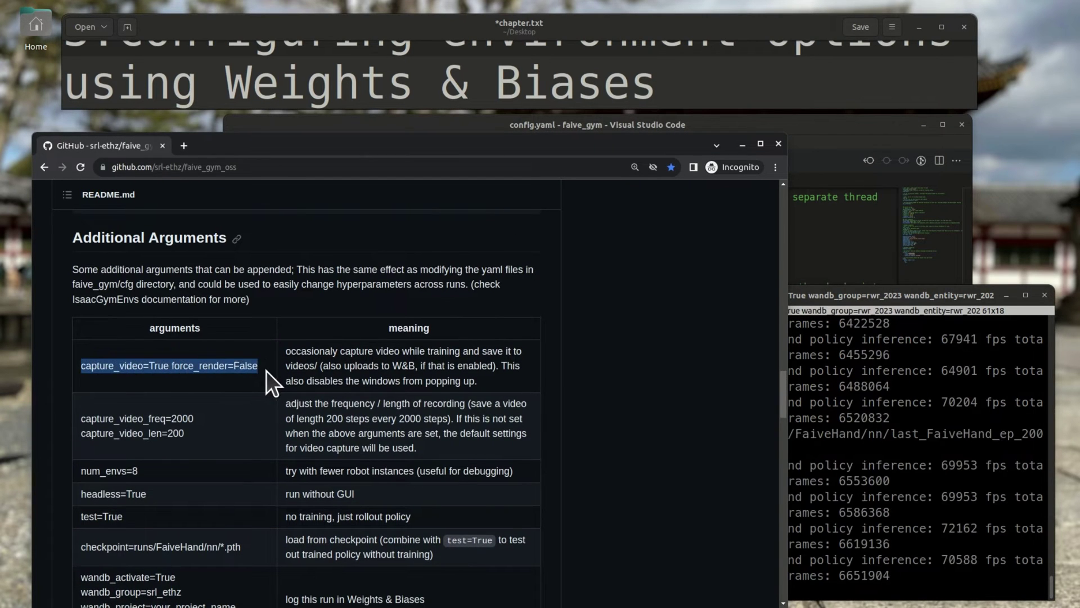
# Stop training and recall the wandb command, replacing headless=True with capture_video=True force_render=False.
pyautogui.click(825, 436)
pyautogui.hotkey('ctrl', 'c')
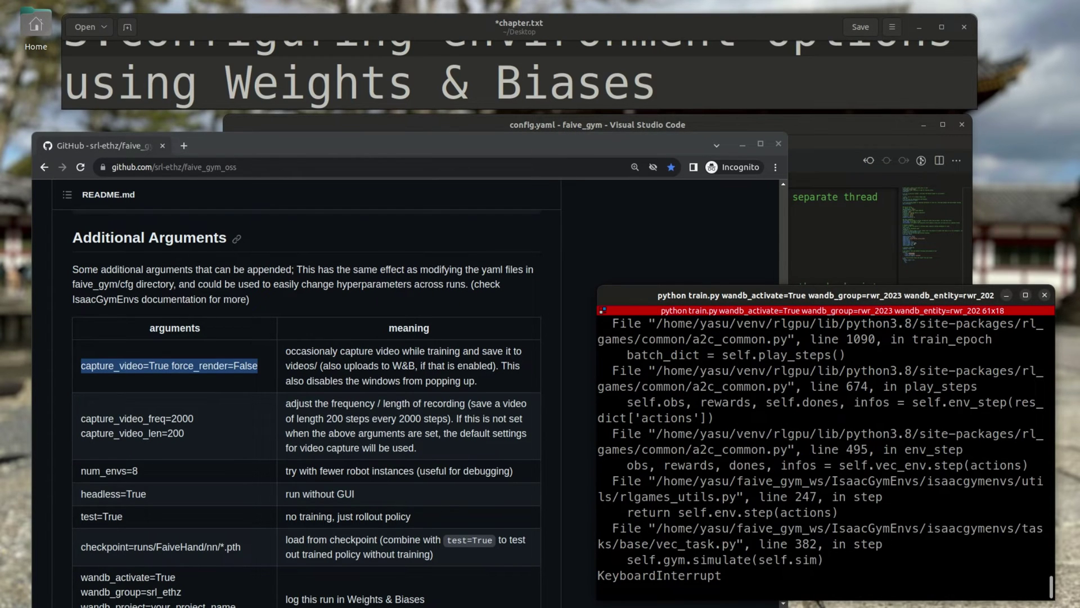
pyautogui.hotkey('ctrl', 'c')
pyautogui.press('Up')
pyautogui.press('BackSpace')
pyautogui.press('BackSpace')
pyautogui.press('BackSpace')
pyautogui.press('BackSpace')
pyautogui.press('BackSpace')
pyautogui.press('BackSpace')
pyautogui.press('BackSpace')
pyautogui.press('BackSpace')
pyautogui.press('BackSpace')
pyautogui.press('BackSpace')
pyautogui.press('BackSpace')
pyautogui.press('BackSpace')
pyautogui.press('BackSpace')
pyautogui.hotkey('ctrl', 'shift', 'v')
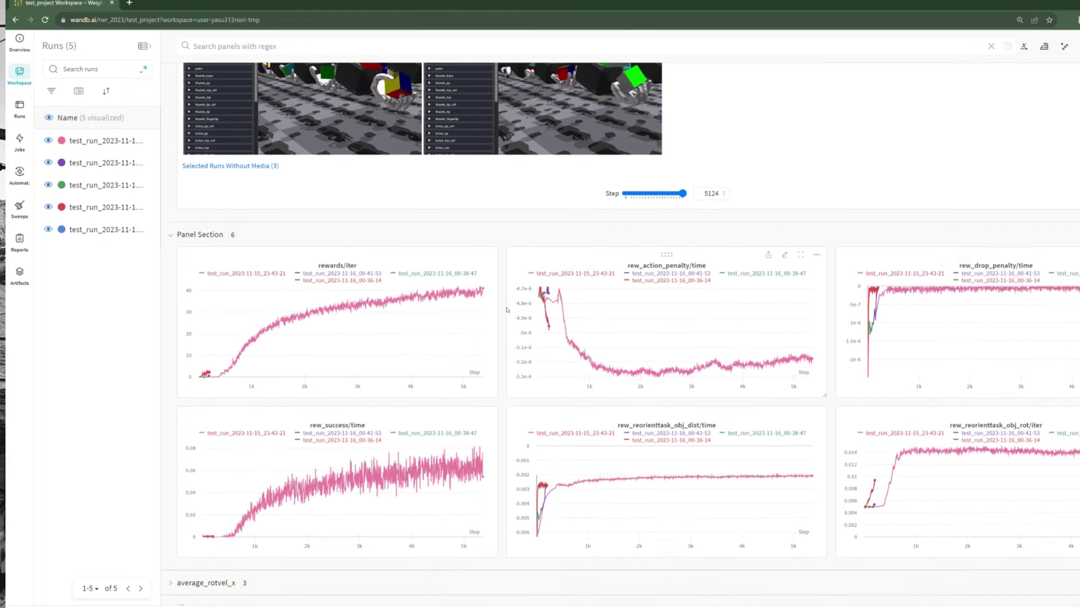
pyautogui.scroll(-2, 507, 310)
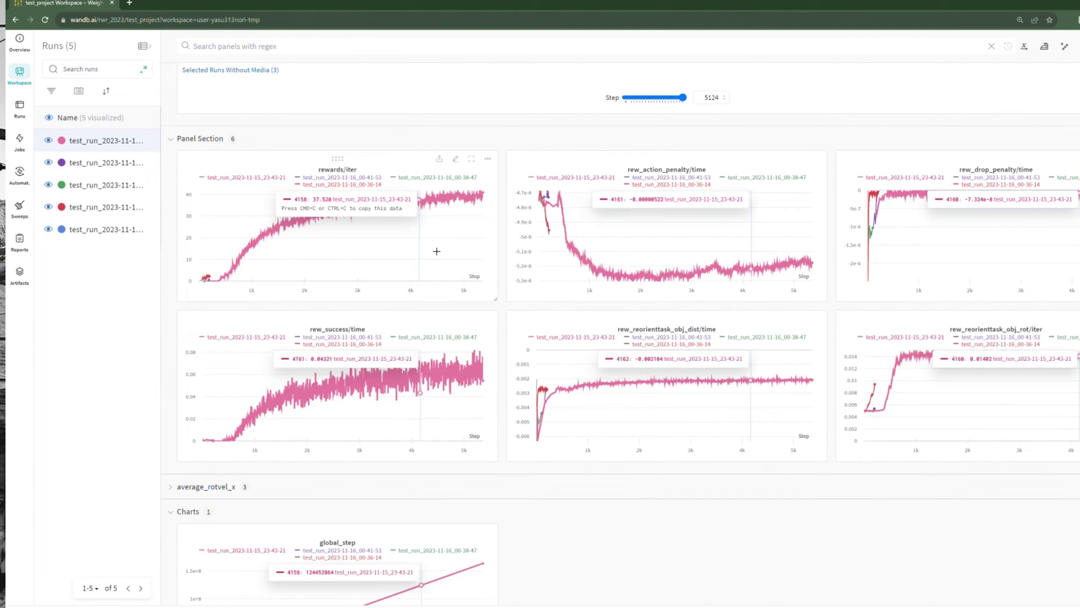
# Scroll through the test_project workspace's Media videos and Panel Section reward charts.
pyautogui.scroll(4, 525, 287)
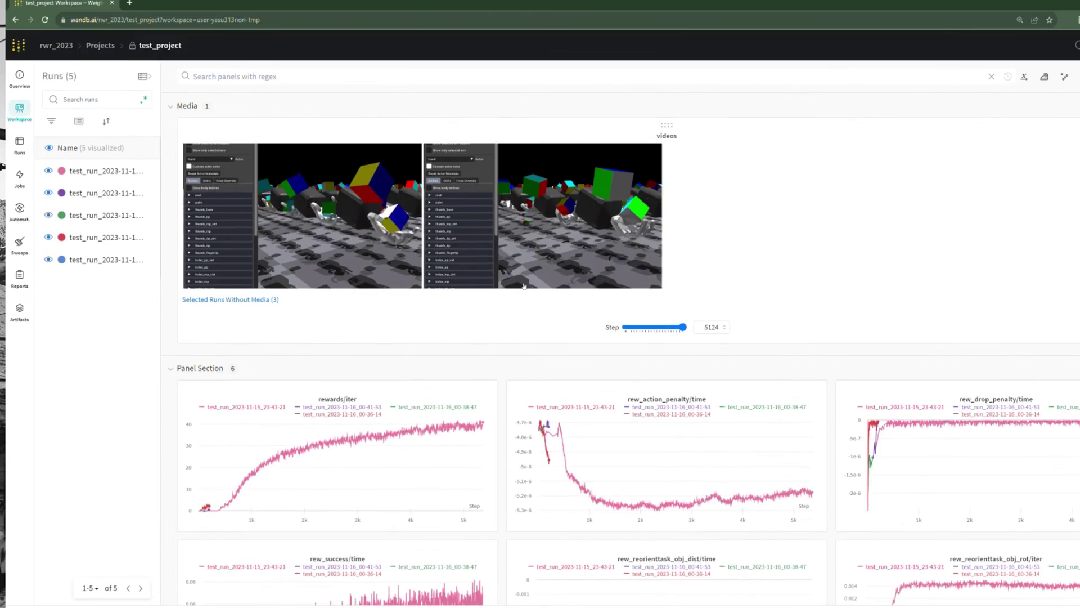
pyautogui.scroll(1, 391, 187)
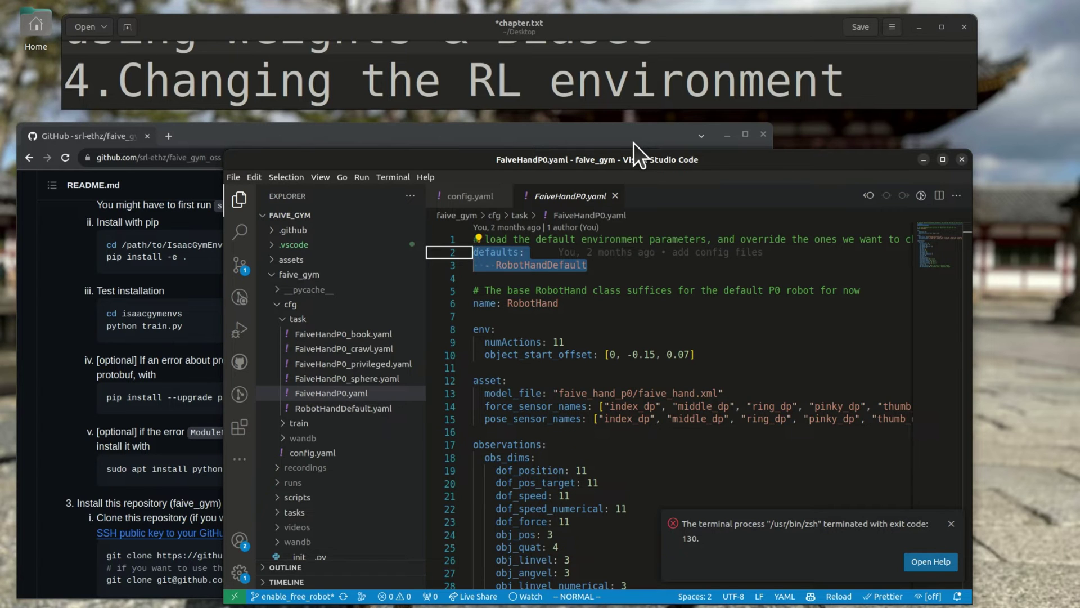
# Open RobotHandDefault.yaml and highlight the use_relative_control: False line.
pyautogui.click(406, 408)
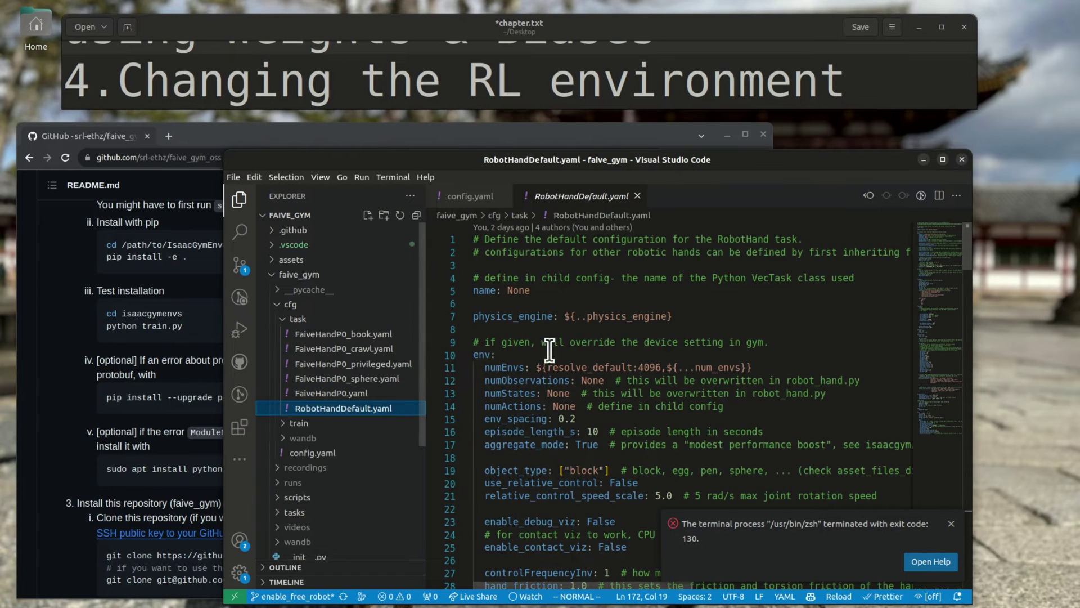
pyautogui.scroll(-1, 600, 375)
pyautogui.scroll(-1, 582, 397)
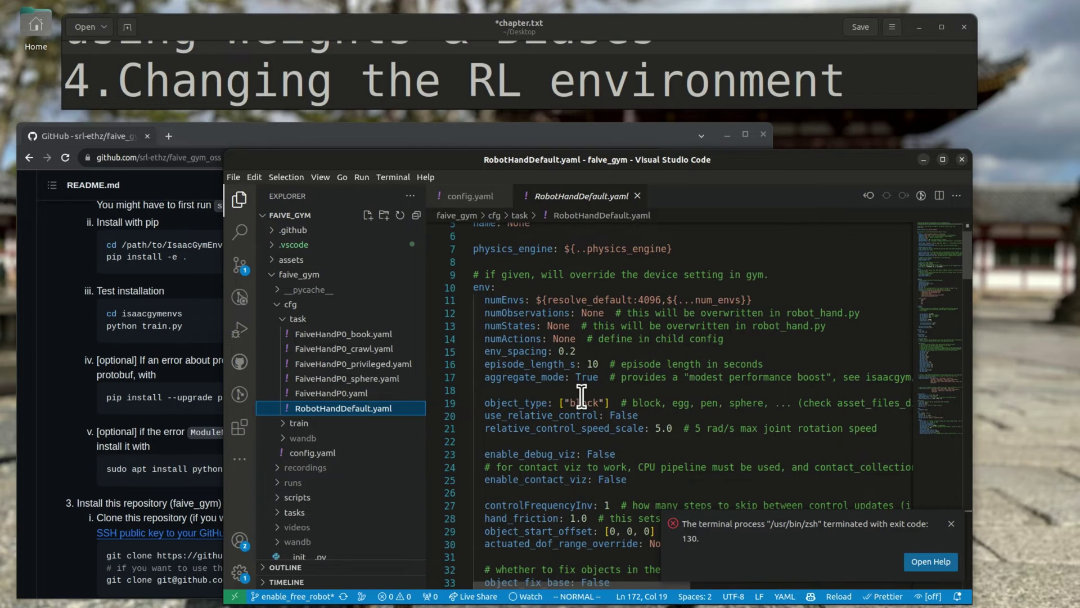
pyautogui.doubleClick(537, 417)
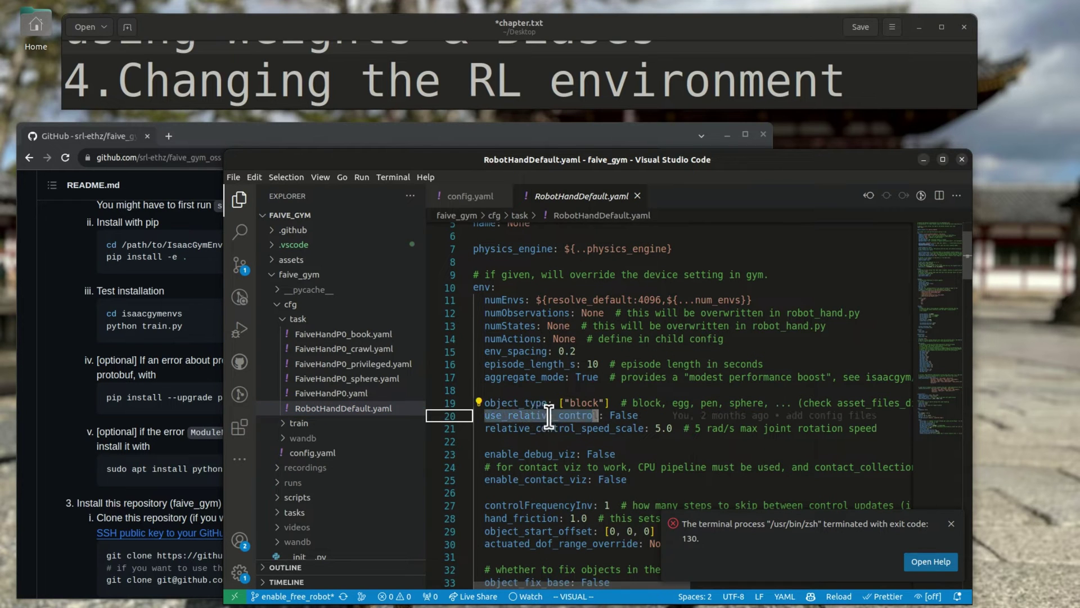
pyautogui.tripleClick(648, 416)
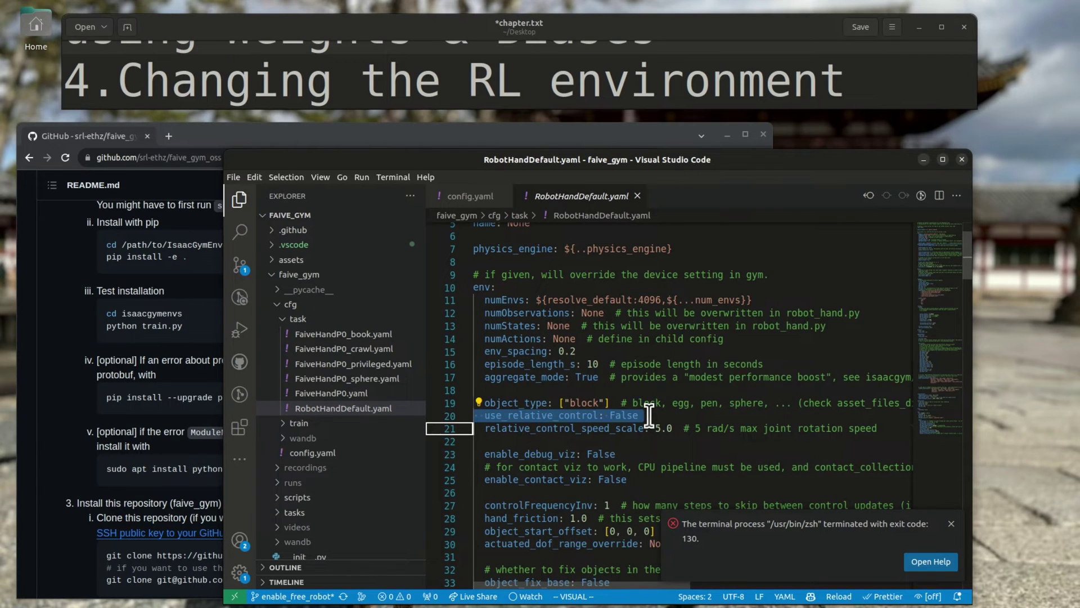
pyautogui.scroll(-1, 648, 416)
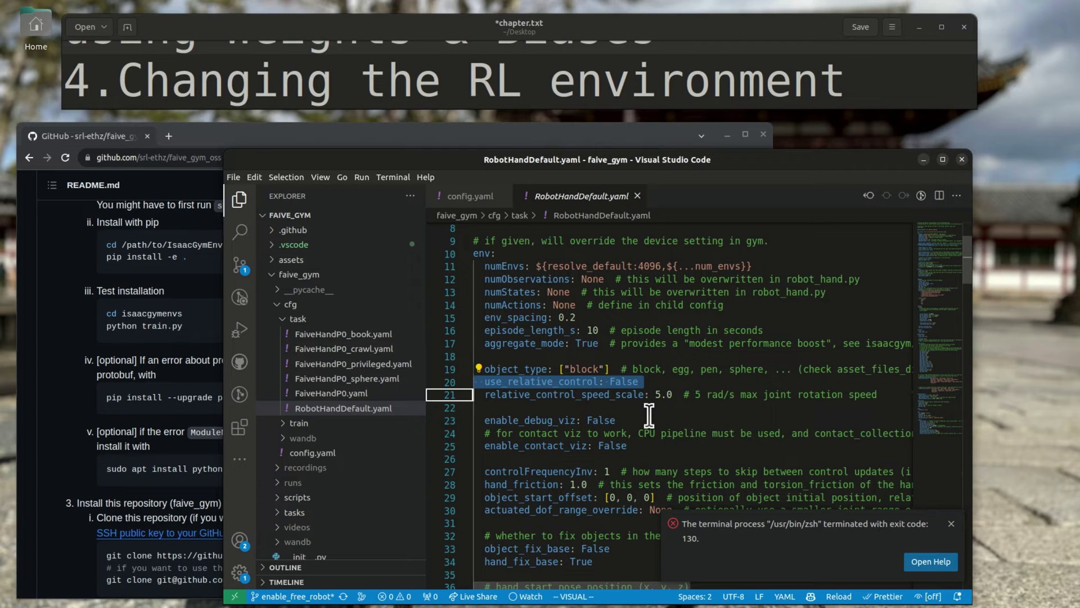
# Highlight the dof_position, object and goal, and actions entries in actor observations.
pyautogui.scroll(-15, 649, 416)
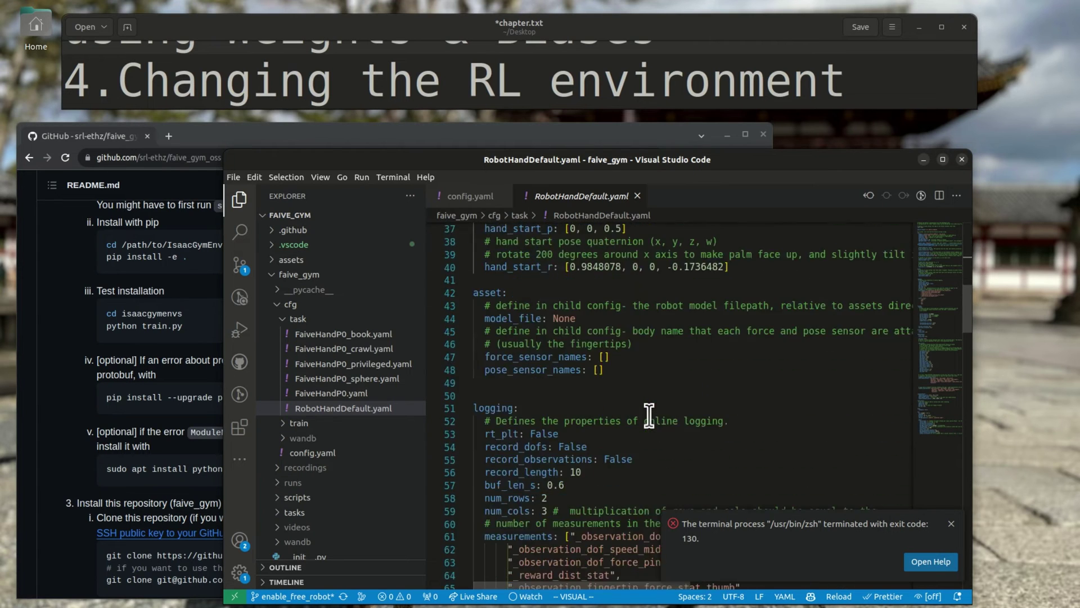
pyautogui.scroll(-20, 649, 416)
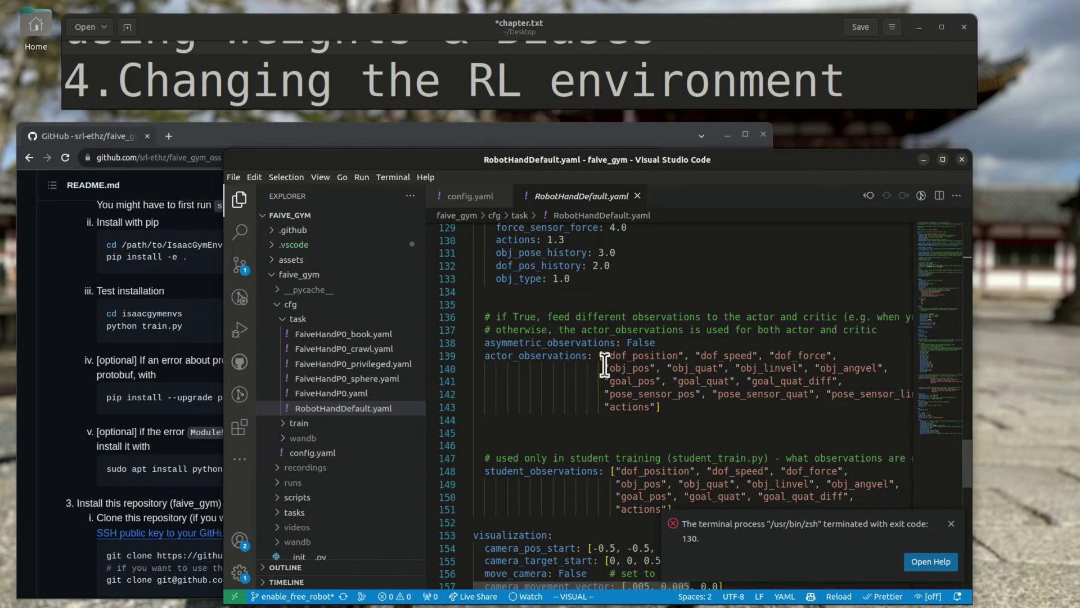
pyautogui.moveTo(608, 356); pyautogui.dragTo(837, 356)
pyautogui.moveTo(605, 368); pyautogui.dragTo(900, 391)
pyautogui.doubleClick(633, 407)
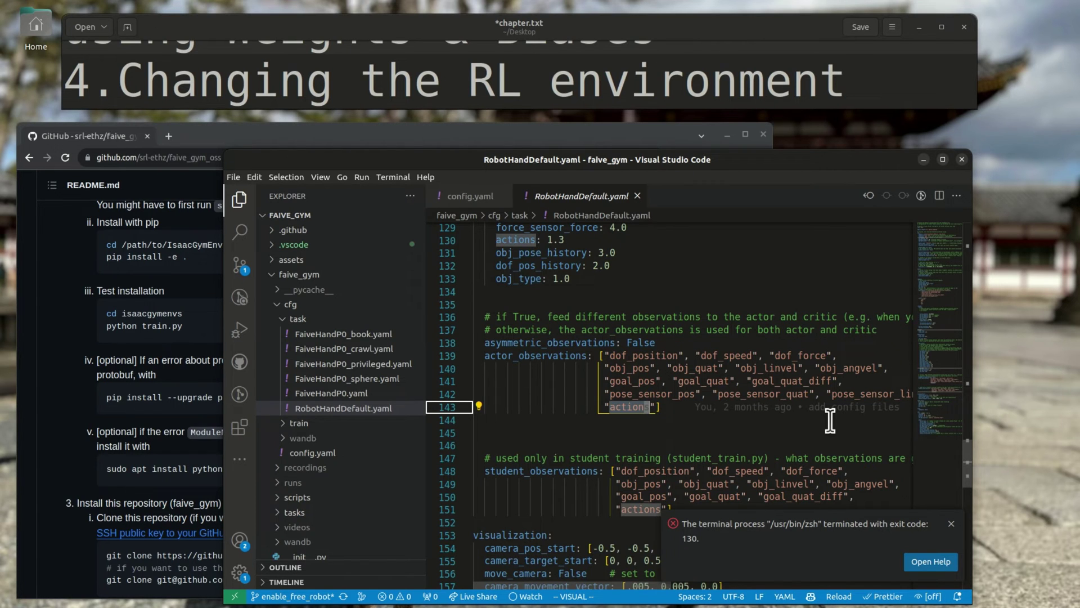
# Select the reward scales from action_penalty to reorienttask_obj_rot and check their blame annotations.
pyautogui.scroll(20, 830, 419)
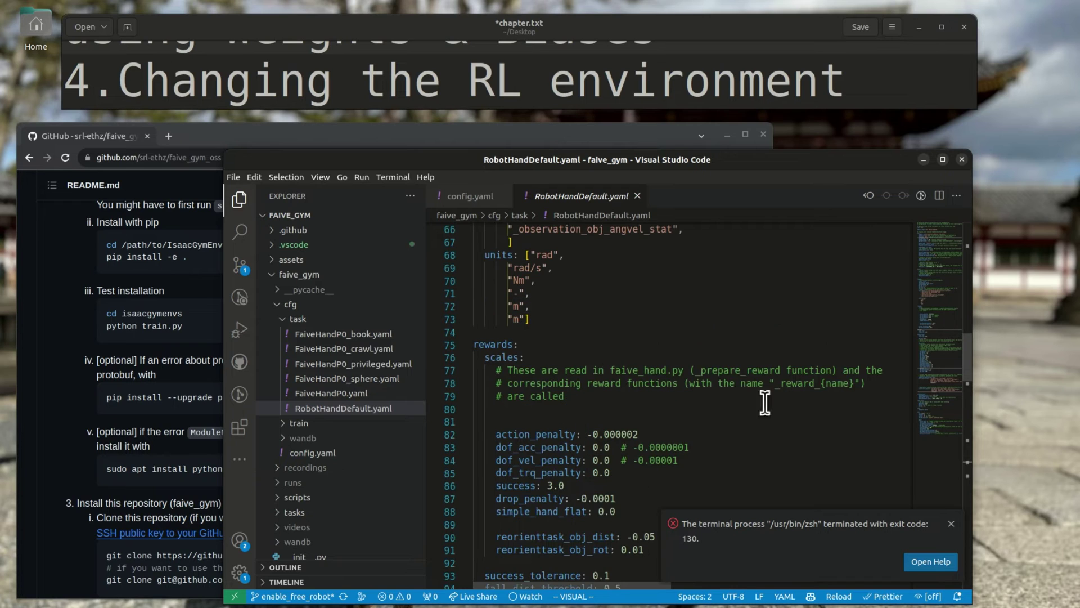
pyautogui.doubleClick(498, 344)
pyautogui.scroll(-2, 606, 359)
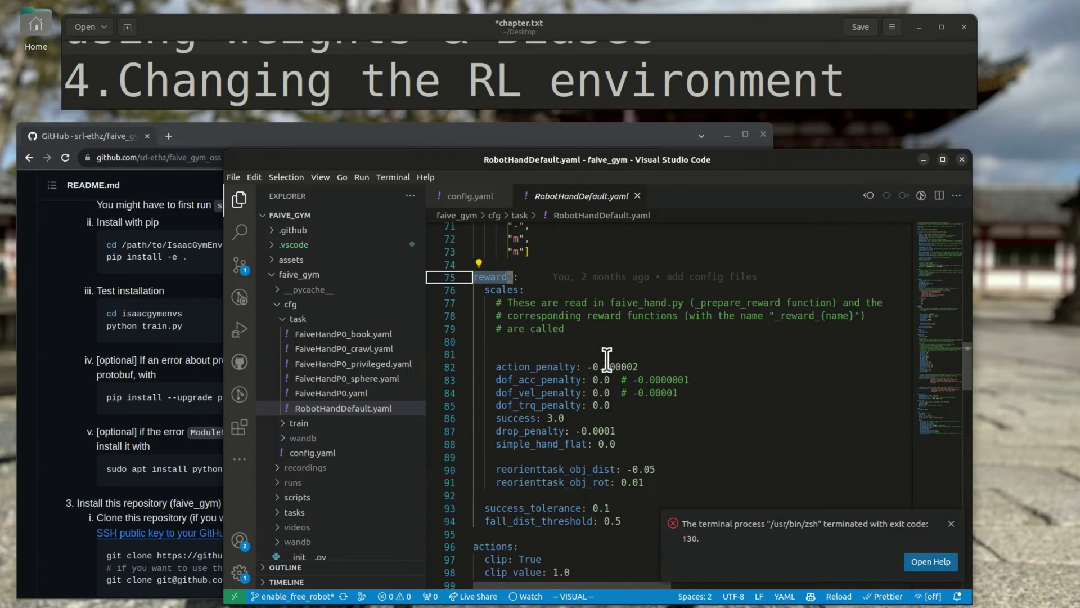
pyautogui.moveTo(491, 353)
pyautogui.mouseDown()
pyautogui.moveTo(577, 400)
pyautogui.moveTo(673, 479)
pyautogui.mouseUp()
pyautogui.moveTo(668, 480)
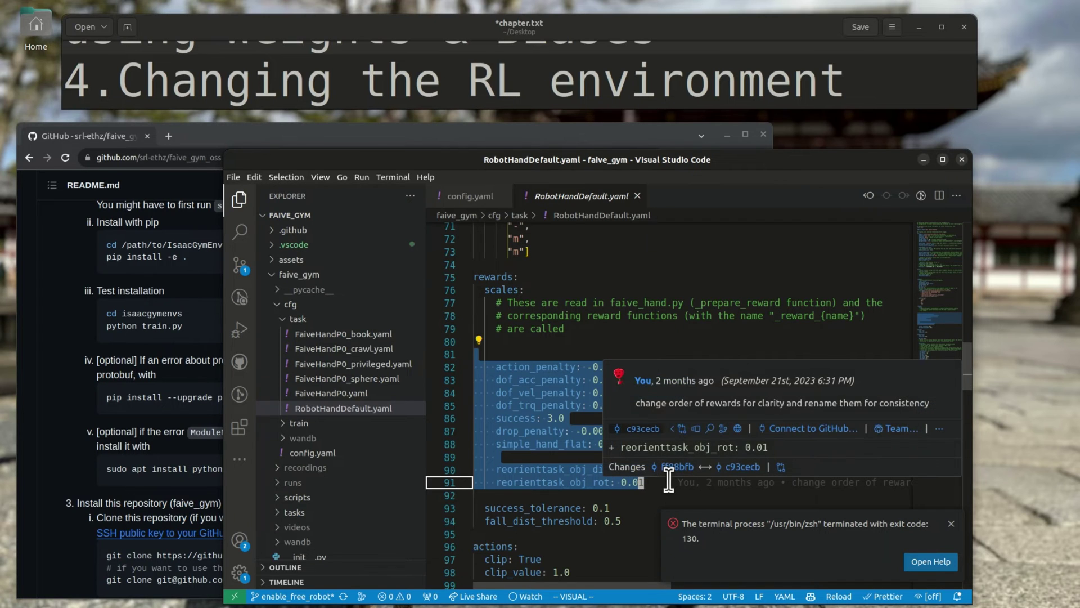
pyautogui.click(672, 493)
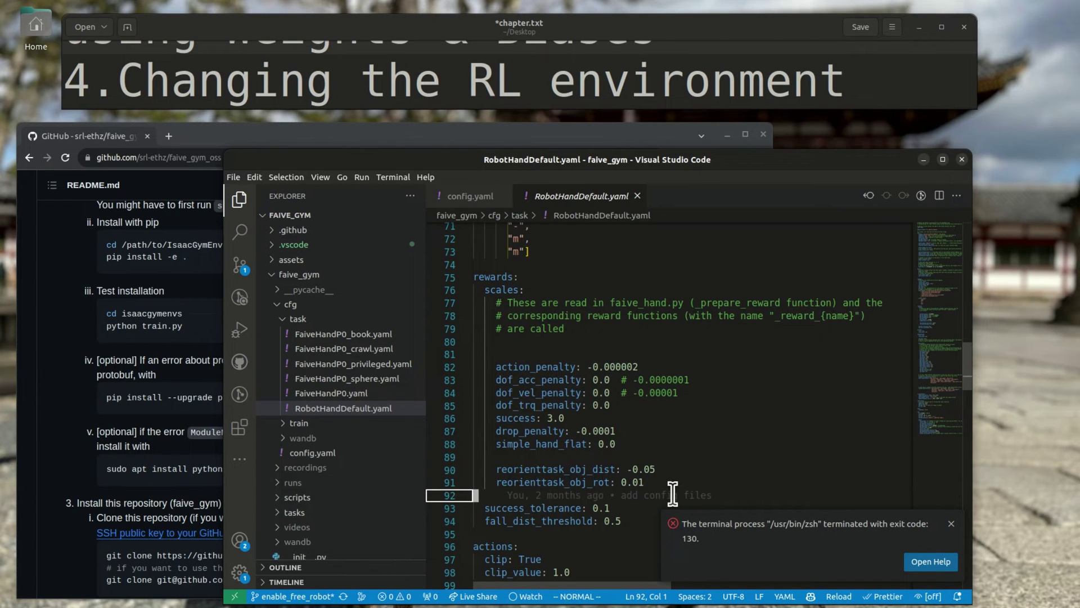
# Open robot_hand.py and dismiss the terminal exit-code error notice.
pyautogui.moveTo(667, 481)
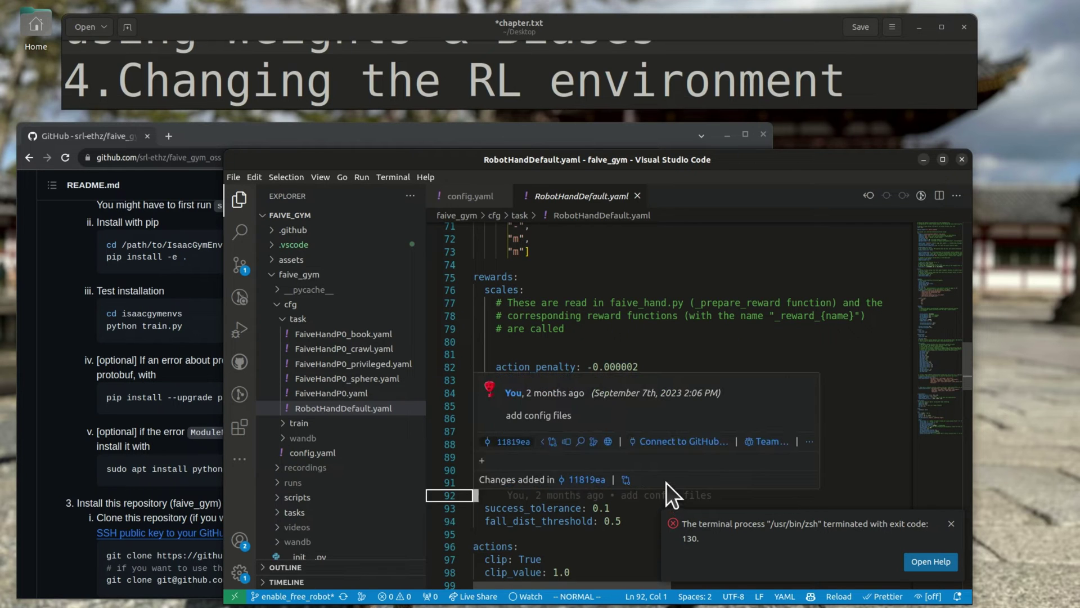
pyautogui.scroll(-5, 365, 344)
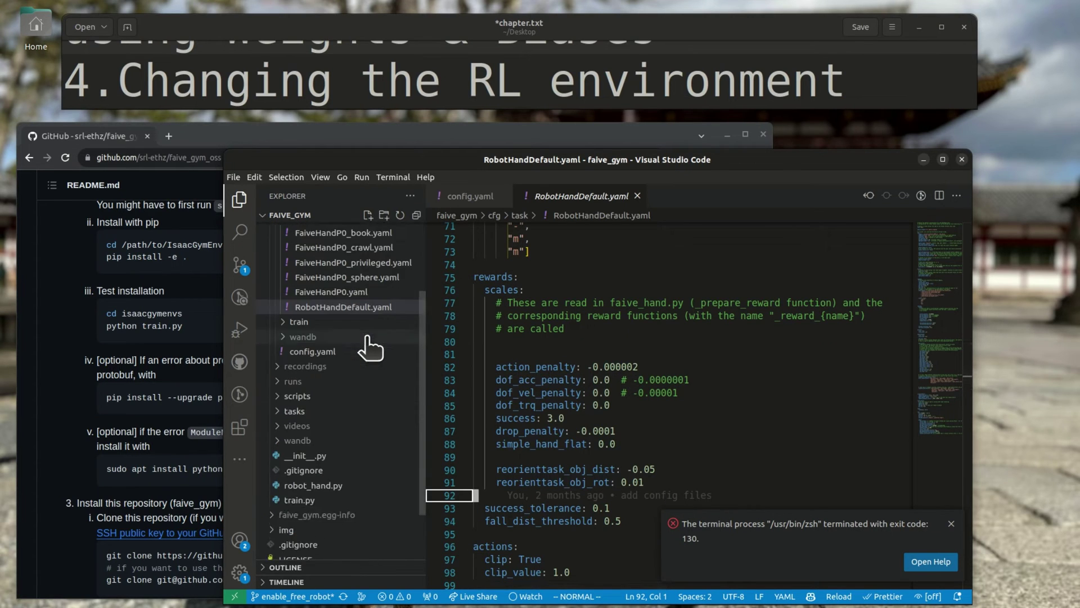
pyautogui.doubleClick(307, 419)
pyautogui.moveTo(943, 228)
pyautogui.mouseDown()
pyautogui.moveTo(900, 576)
pyautogui.moveTo(947, 525)
pyautogui.moveTo(930, 387)
pyautogui.moveTo(930, 228)
pyautogui.mouseUp()
pyautogui.click(950, 524)
# Scroll to the RobotHand class definition and select its name.
pyautogui.scroll(-6, 742, 367)
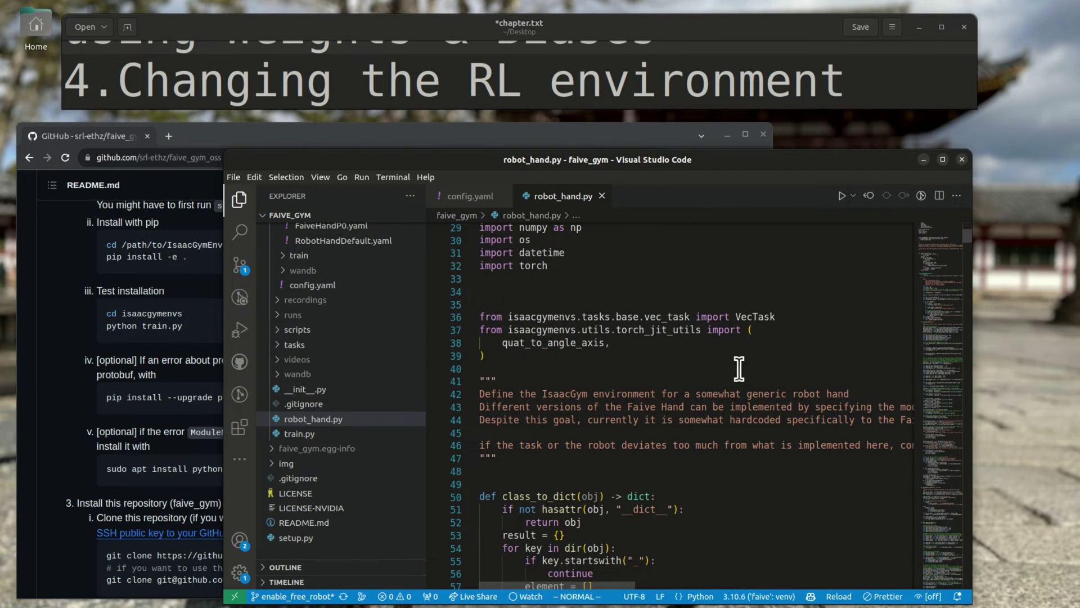
pyautogui.scroll(-5, 737, 369)
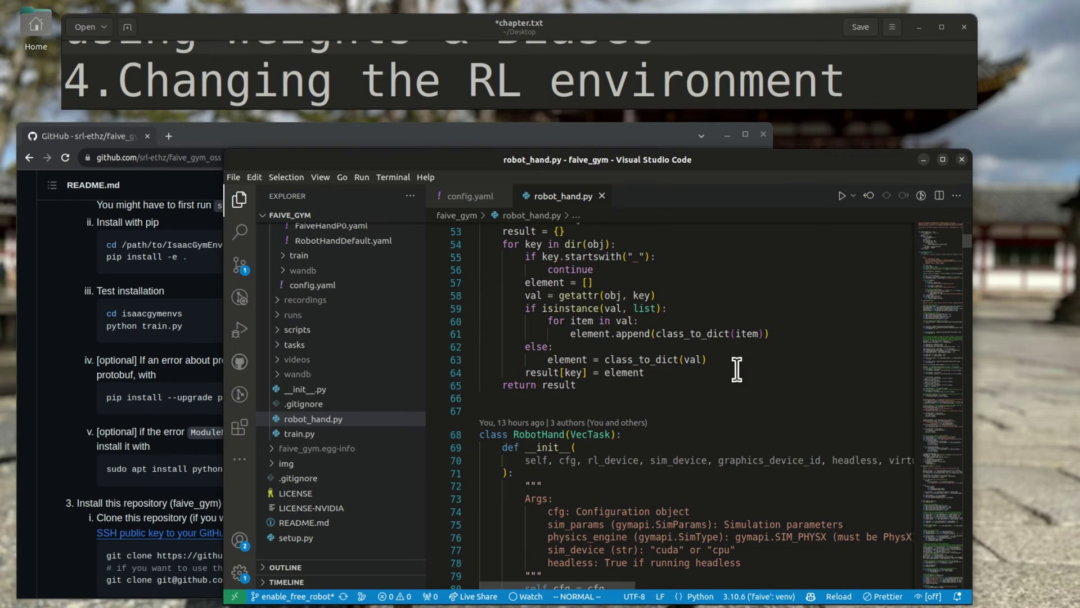
pyautogui.scroll(-1, 737, 369)
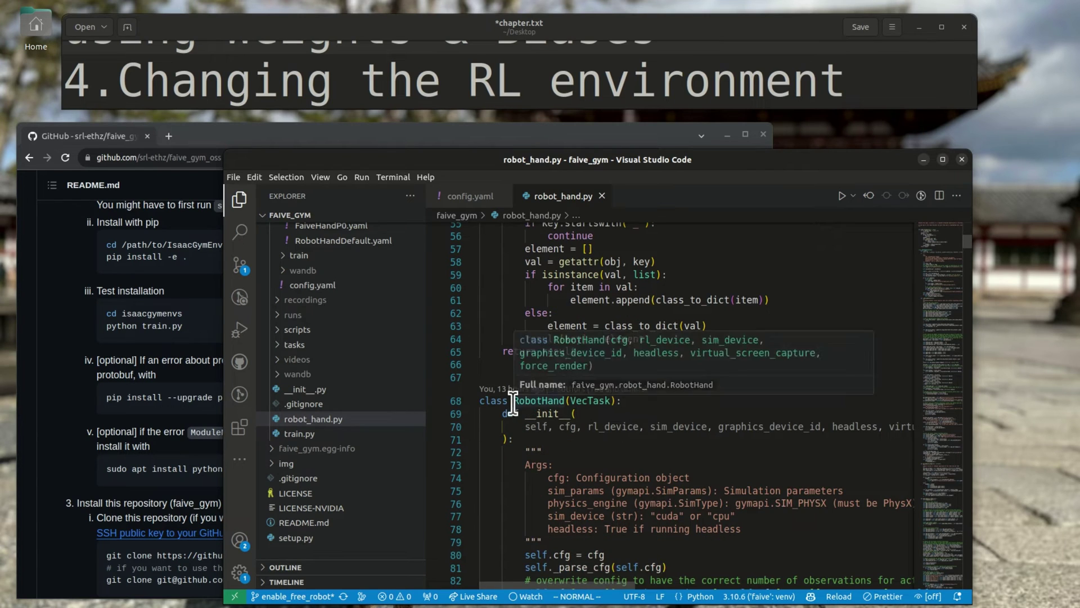
pyautogui.doubleClick(565, 400)
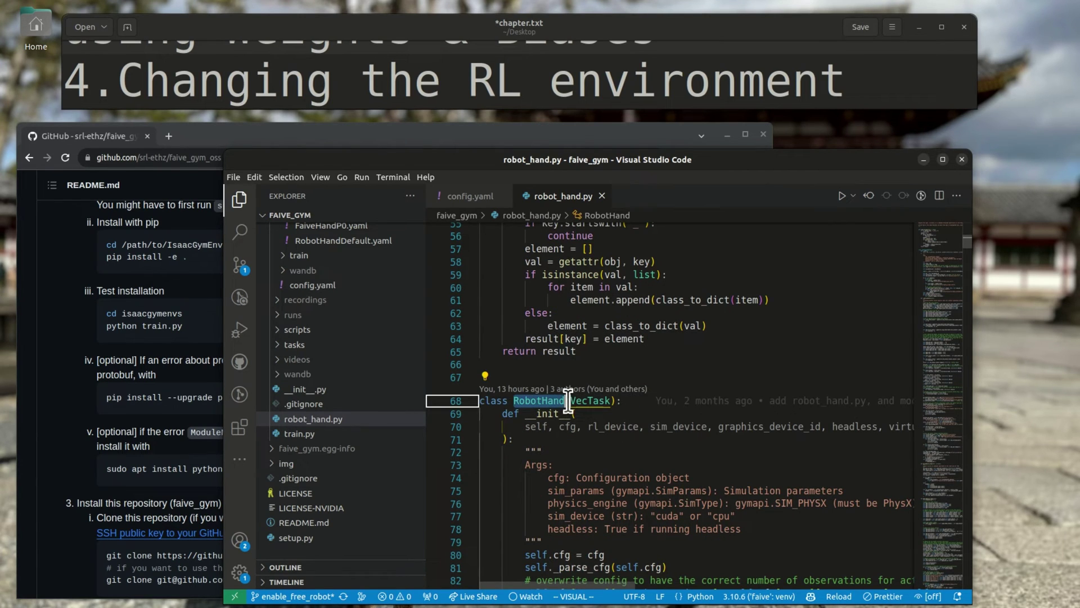
# Search 'isaacgym forum' in an incognito tab, open Latest Isaac Gym topics, then bring in the knowledge dump doc.
pyautogui.click(168, 136)
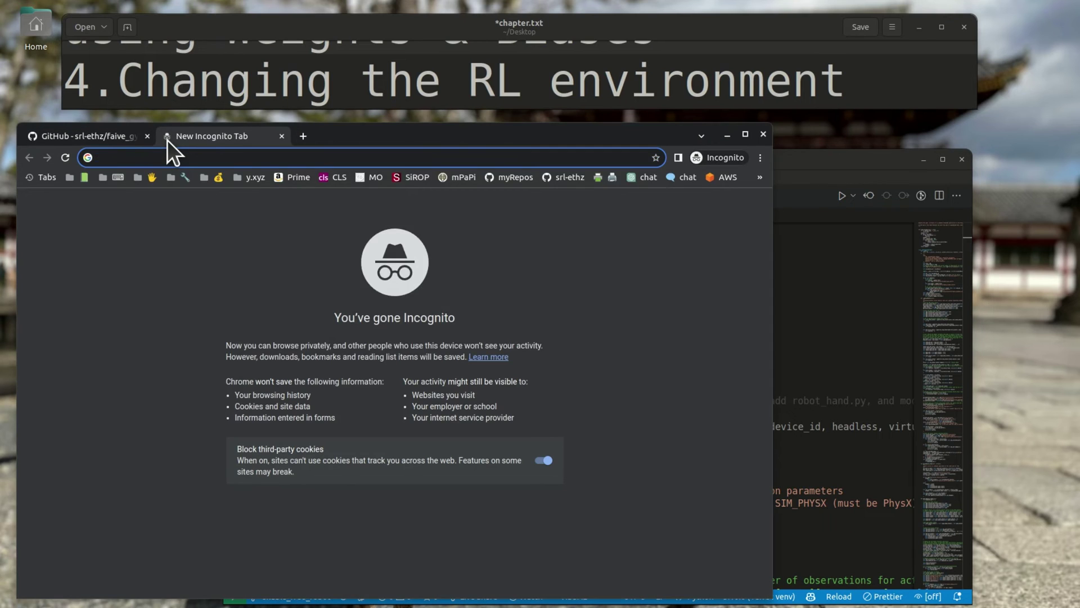
pyautogui.write('isaa')
pyautogui.press('Return')
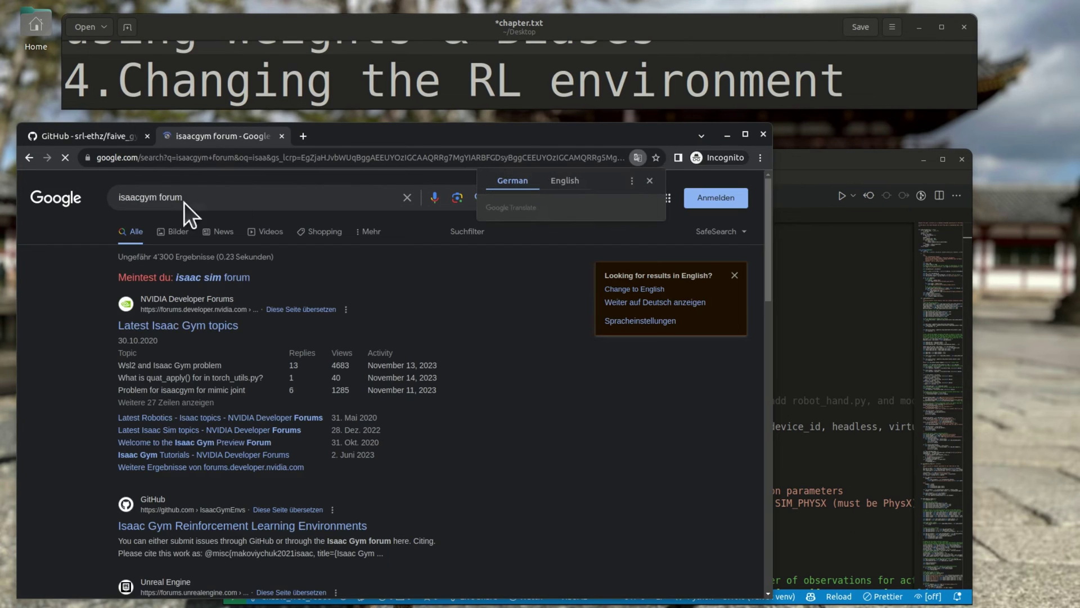
pyautogui.click(152, 324)
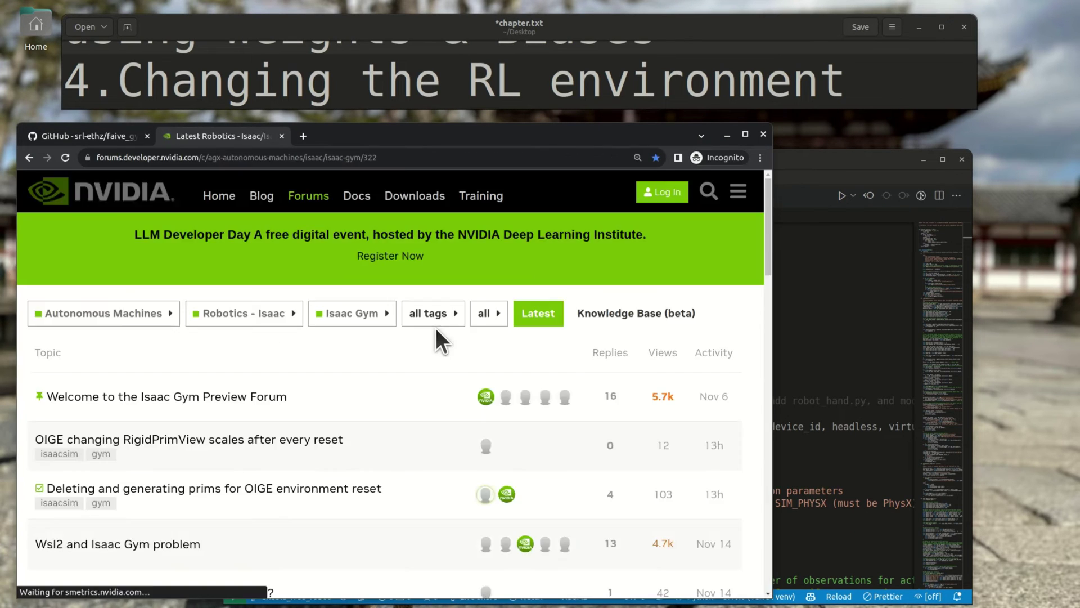
pyautogui.scroll(-15, 436, 327)
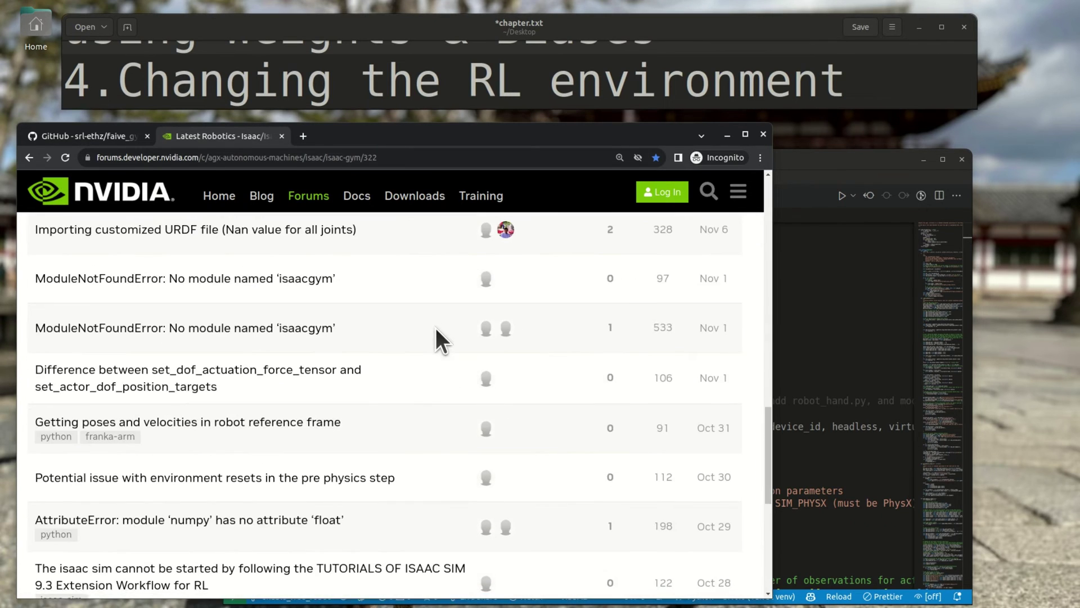
pyautogui.scroll(15, 435, 328)
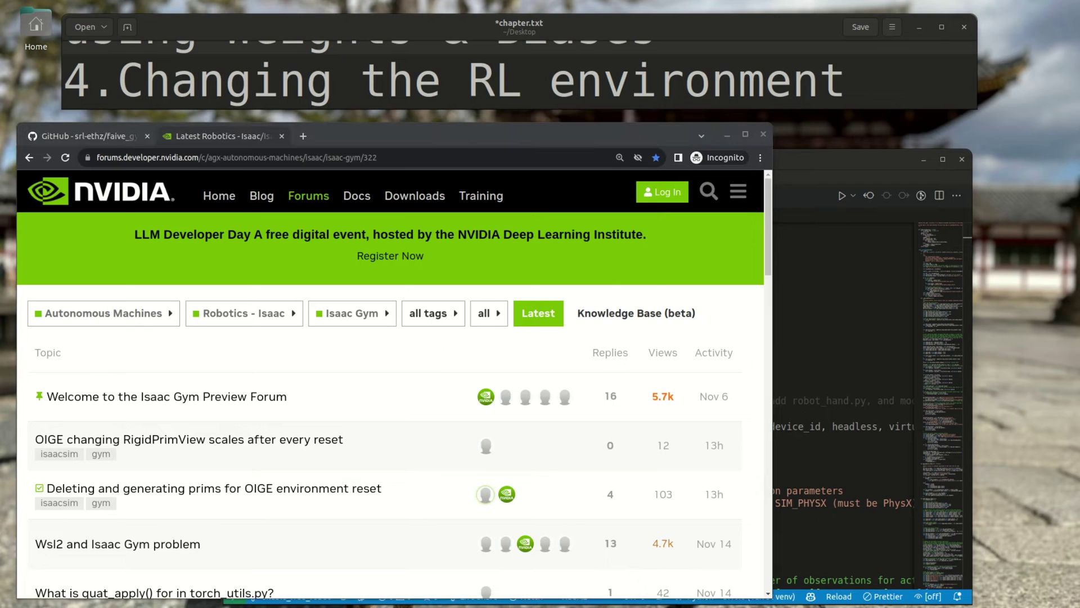
pyautogui.moveTo(1079, 137); pyautogui.dragTo(616, 124)
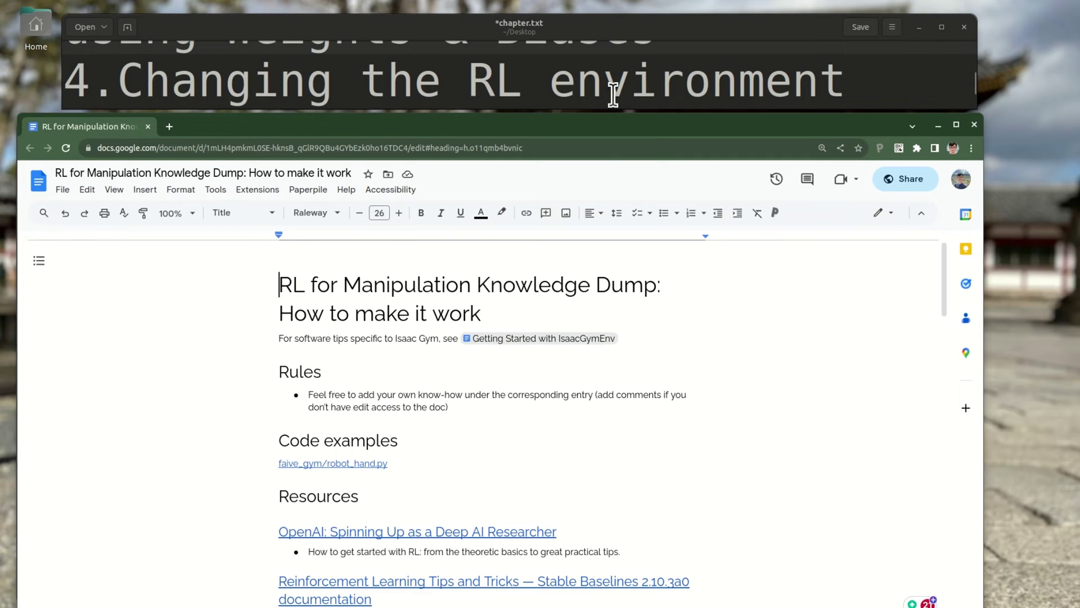
# Scroll the RL for Manipulation Knowledge Dump down to the Actions section and back to the title.
pyautogui.scroll(-10, 664, 346)
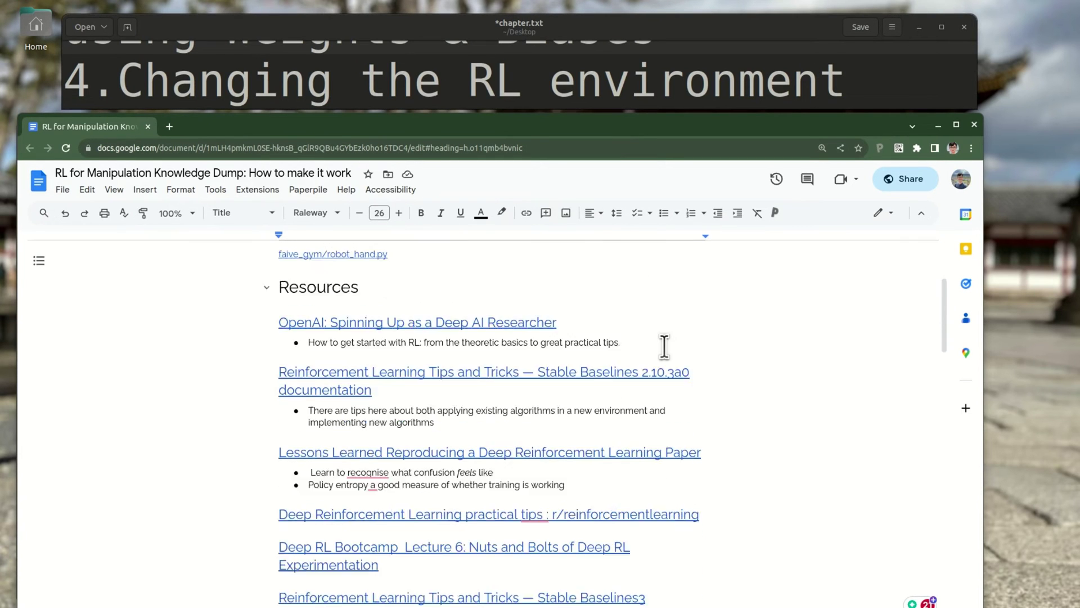
pyautogui.scroll(-15, 664, 346)
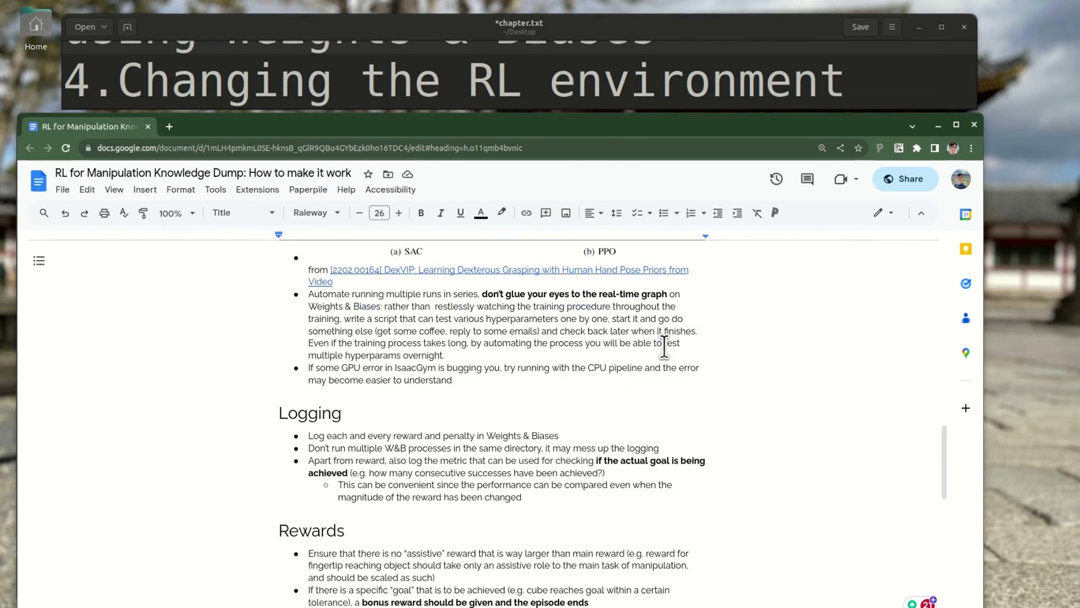
pyautogui.scroll(-6, 664, 345)
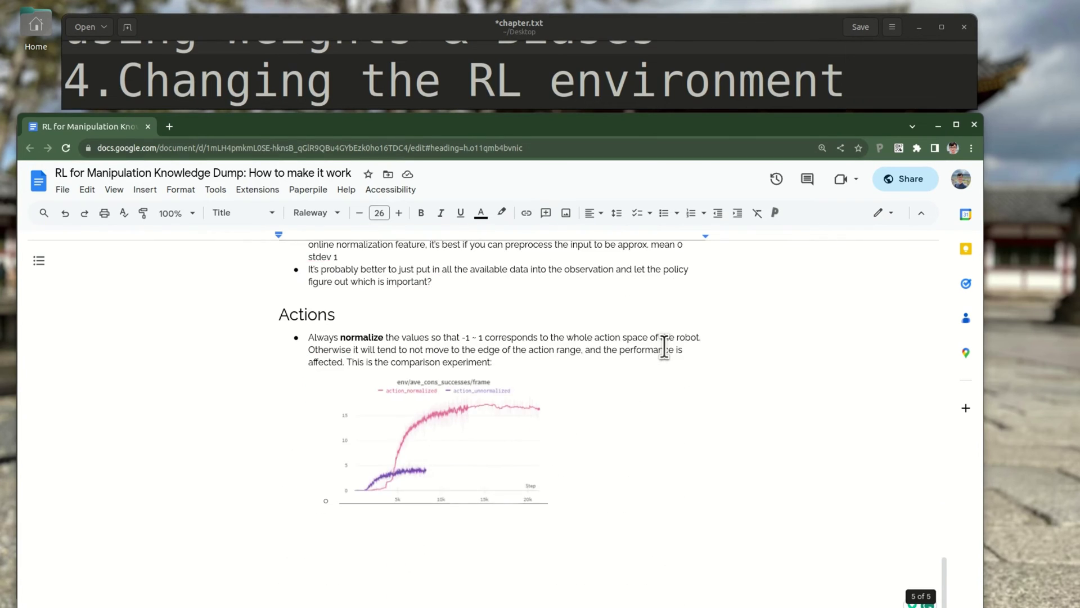
pyautogui.scroll(10, 664, 345)
pyautogui.scroll(20, 664, 345)
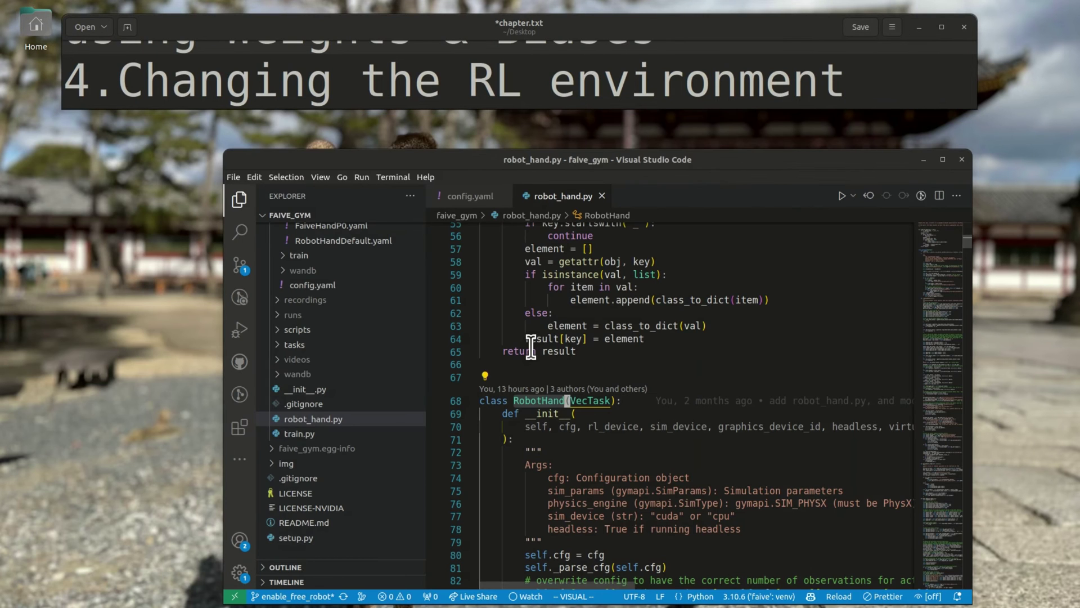
# Advance to chapter 5 'Loading your own robot' and place the mjcf and faive_gym assets folders side by side.
pyautogui.write('5.Loading your own robot')
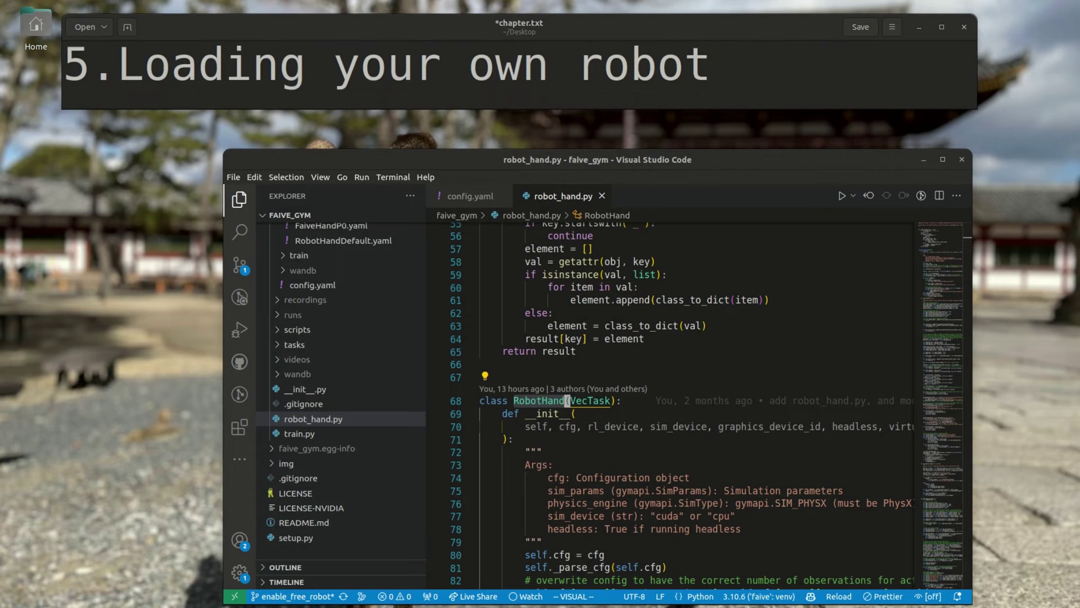
pyautogui.moveTo(1069, 250); pyautogui.dragTo(331, 135)
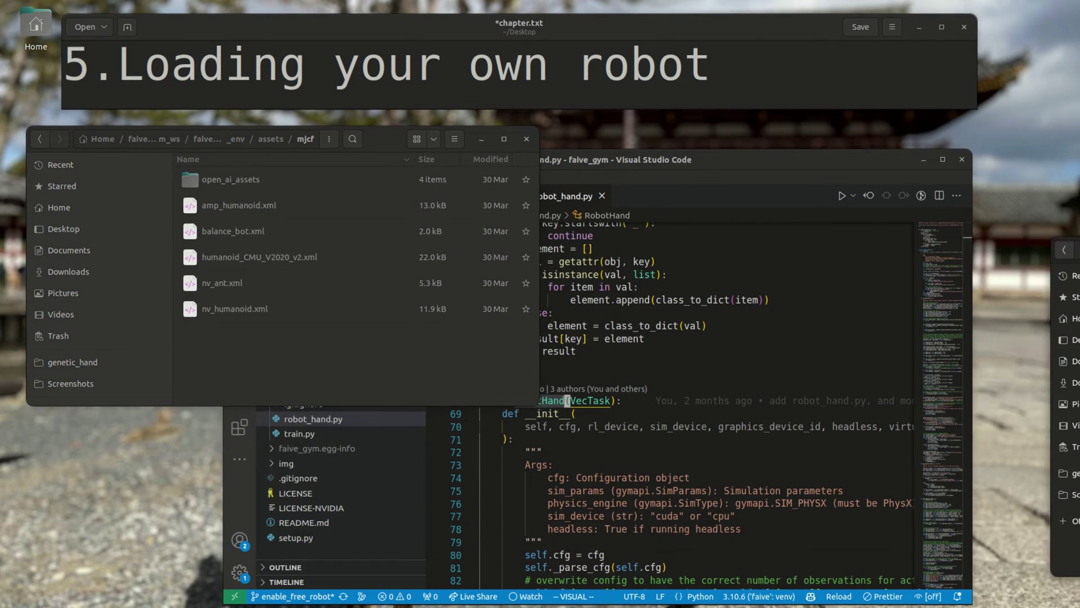
pyautogui.moveTo(1079, 242); pyautogui.dragTo(852, 246)
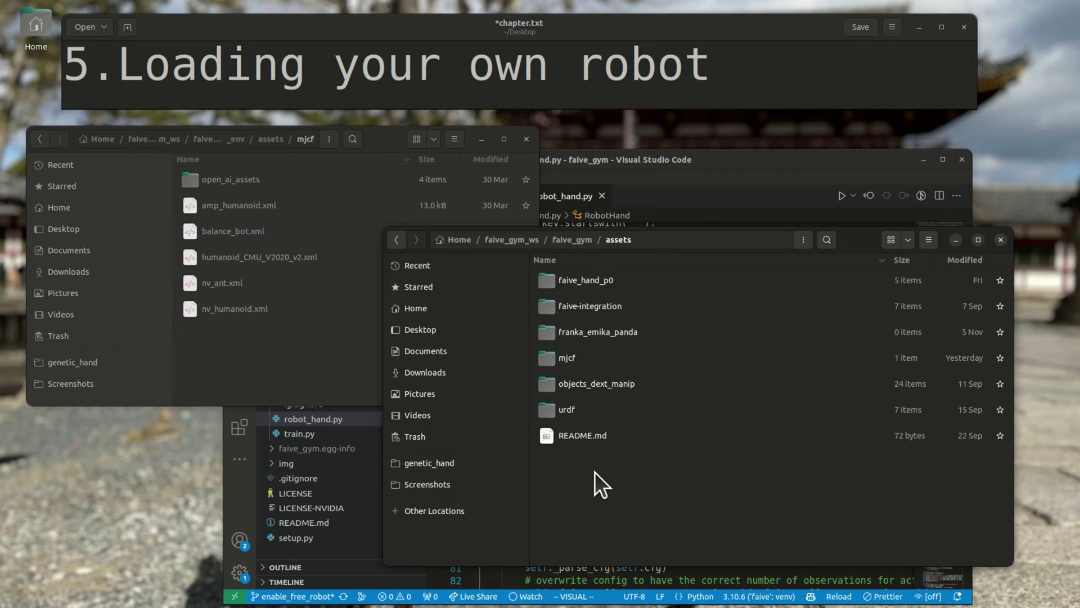
# Copy the open_ai_assets folder from mjcf into faive_gym/assets.
pyautogui.click(260, 178)
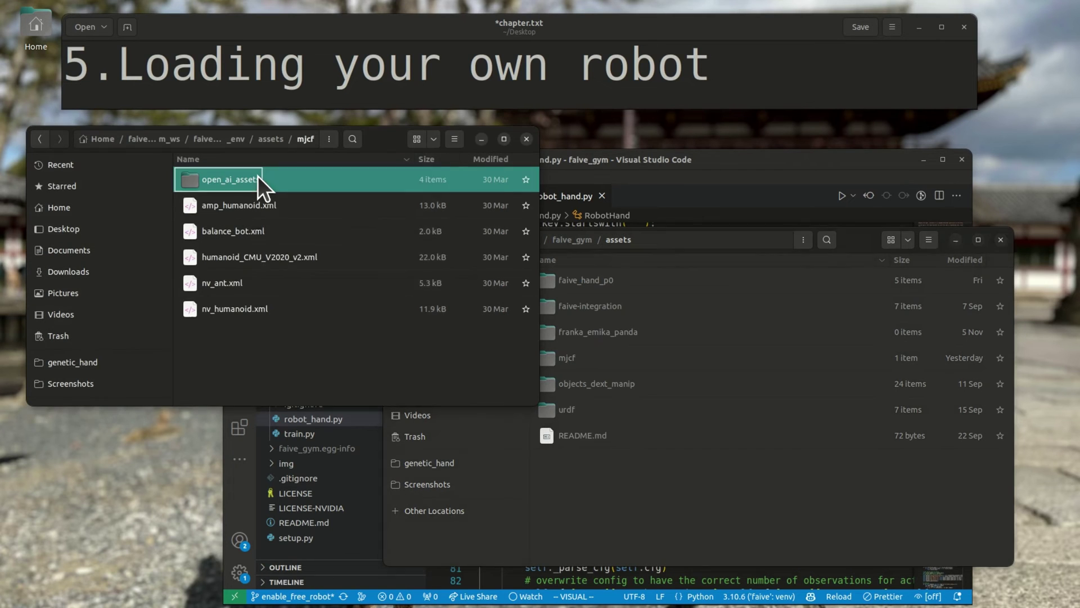
pyautogui.rightClick(259, 177)
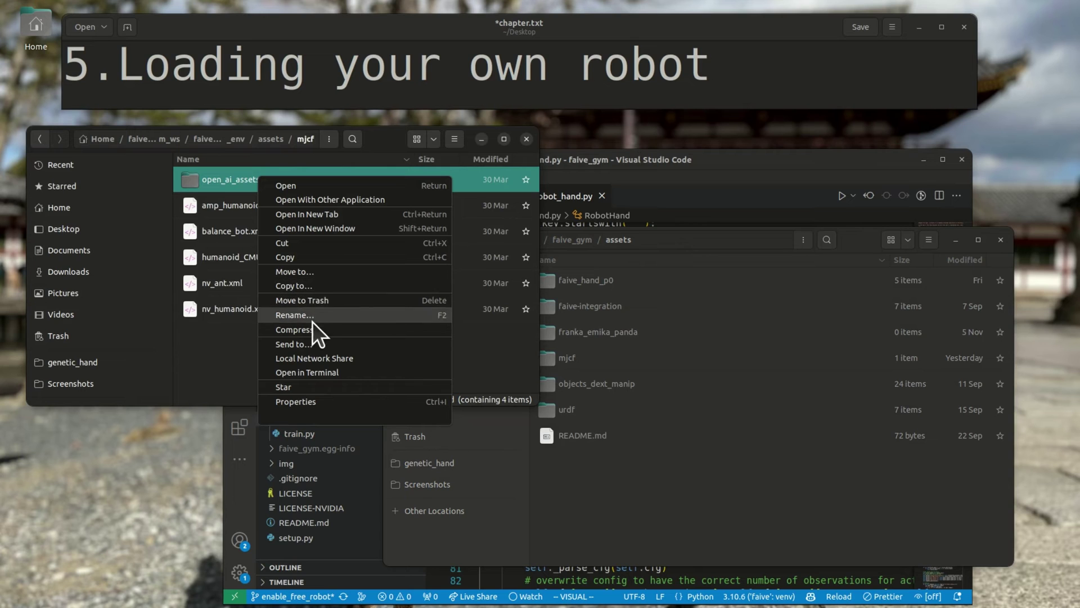
pyautogui.click(319, 255)
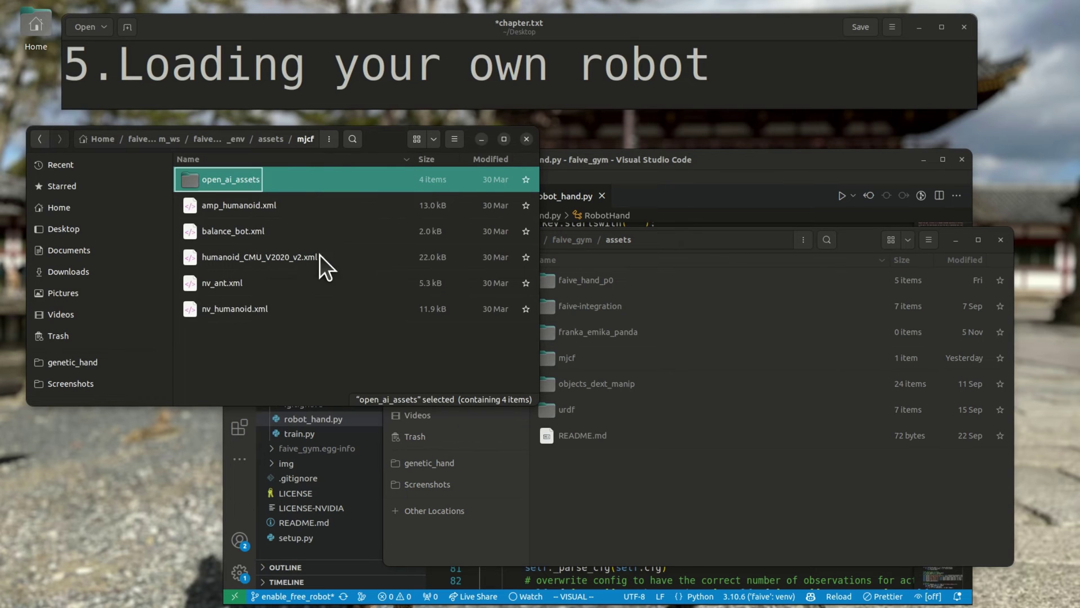
pyautogui.rightClick(638, 499)
pyautogui.click(671, 539)
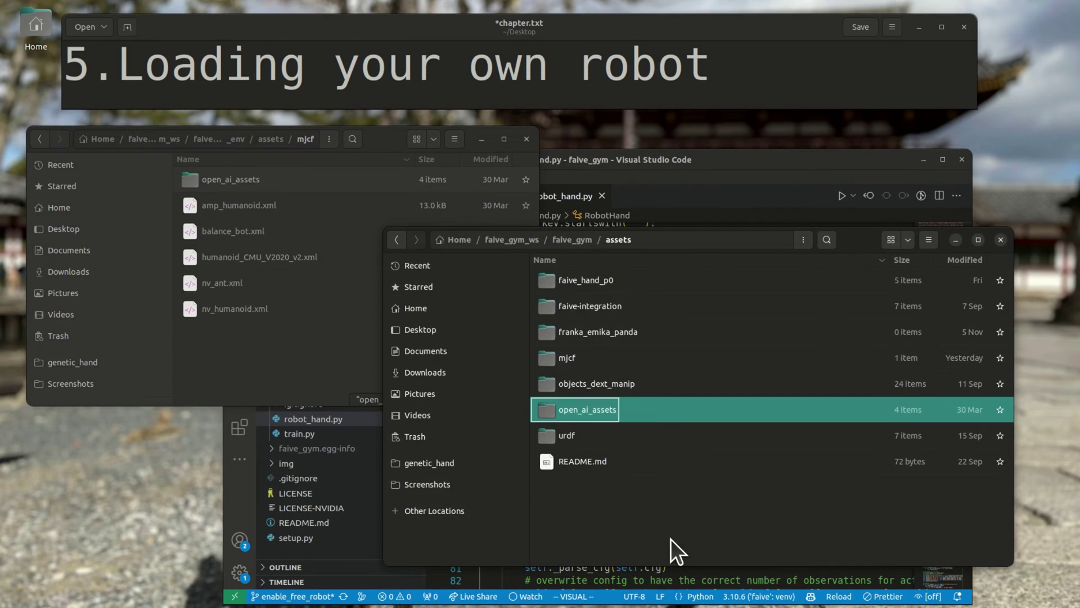
pyautogui.click(657, 509)
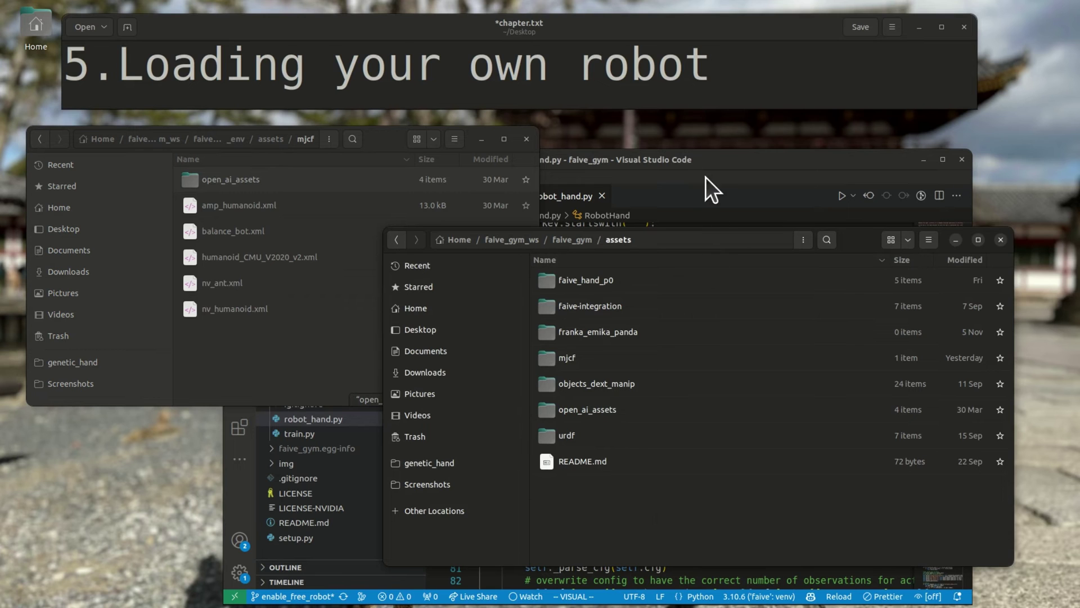
pyautogui.moveTo(704, 173); pyautogui.dragTo(651, 156)
# Duplicate the FaiveHandP0.yaml task config and name the copy ShadowHand.yaml.
pyautogui.click(330, 270)
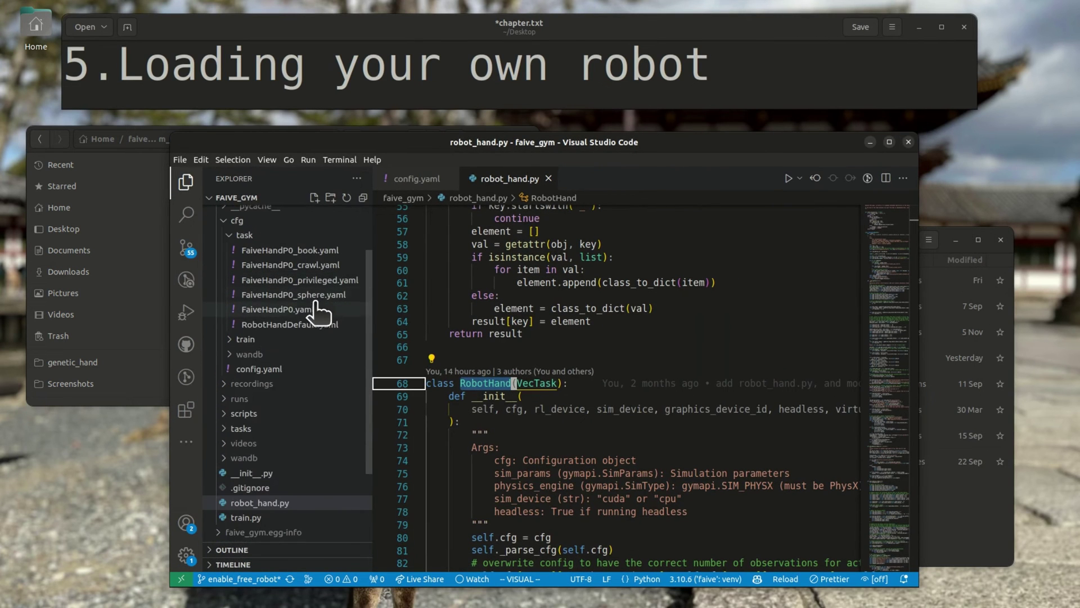
pyautogui.click(317, 310)
pyautogui.hotkey('ctrl', 'c')
pyautogui.hotkey('ctrl', 'v')
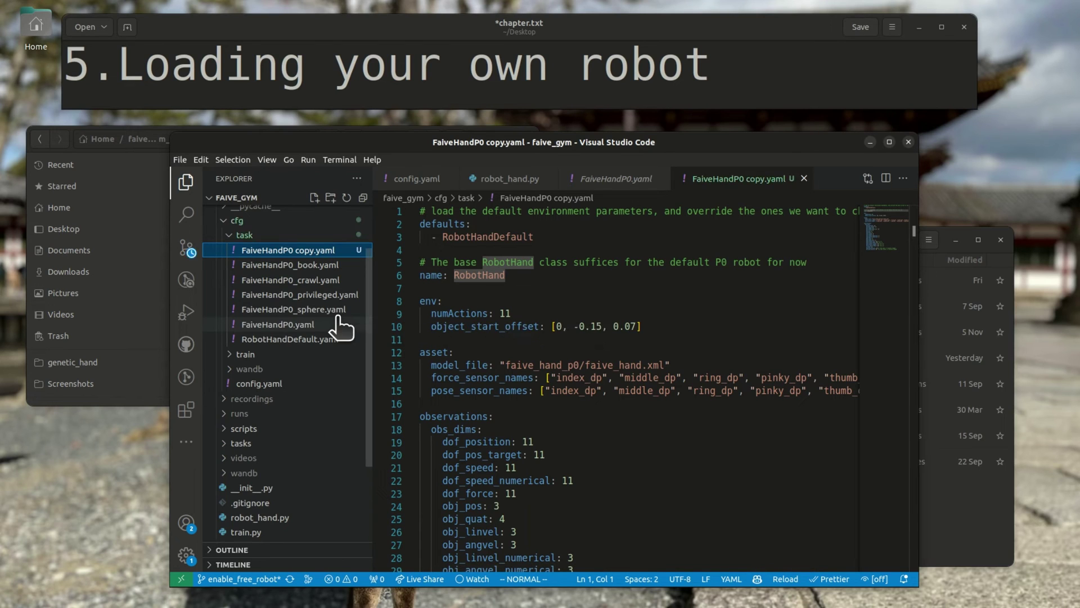
pyautogui.press('F2')
pyautogui.write('ShadowHand.yaml')
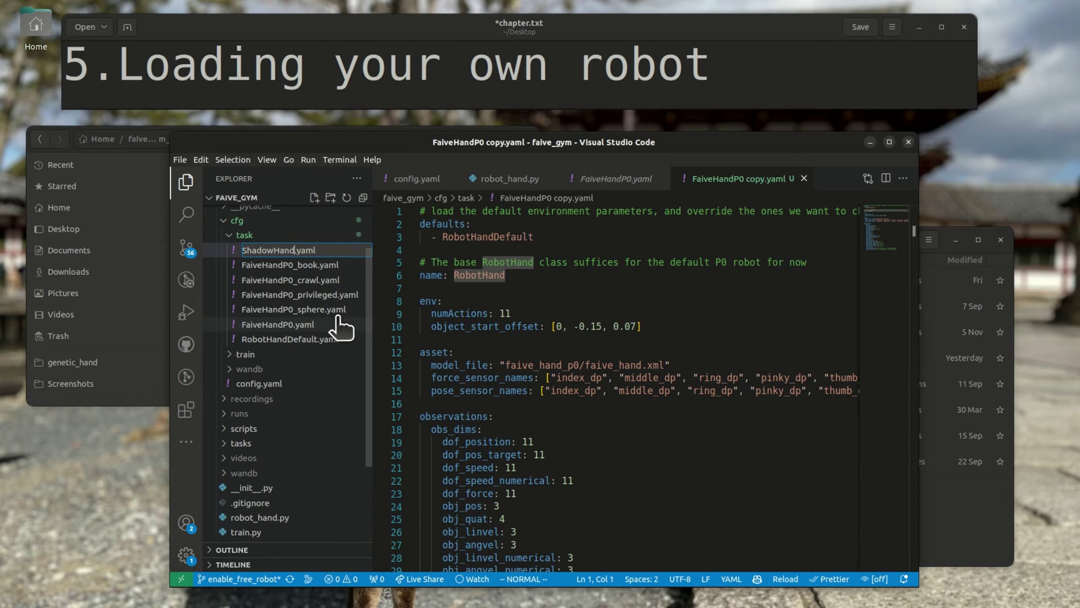
pyautogui.press('Return')
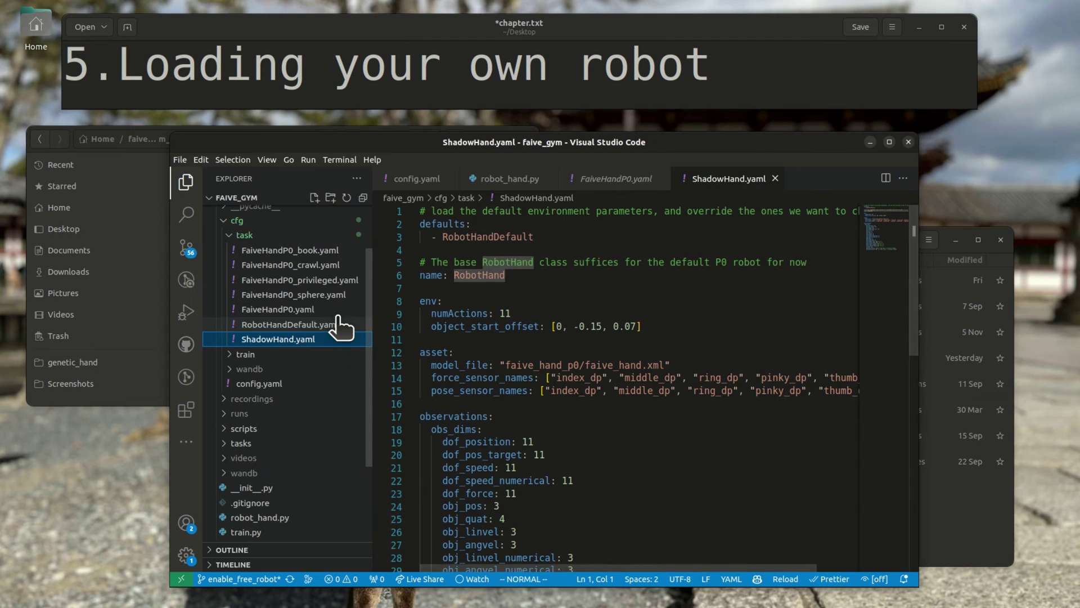
# Duplicate FaiveHandP0PPO.yaml in the train folder and name it ShadowHandPPO.yaml.
pyautogui.click(297, 353)
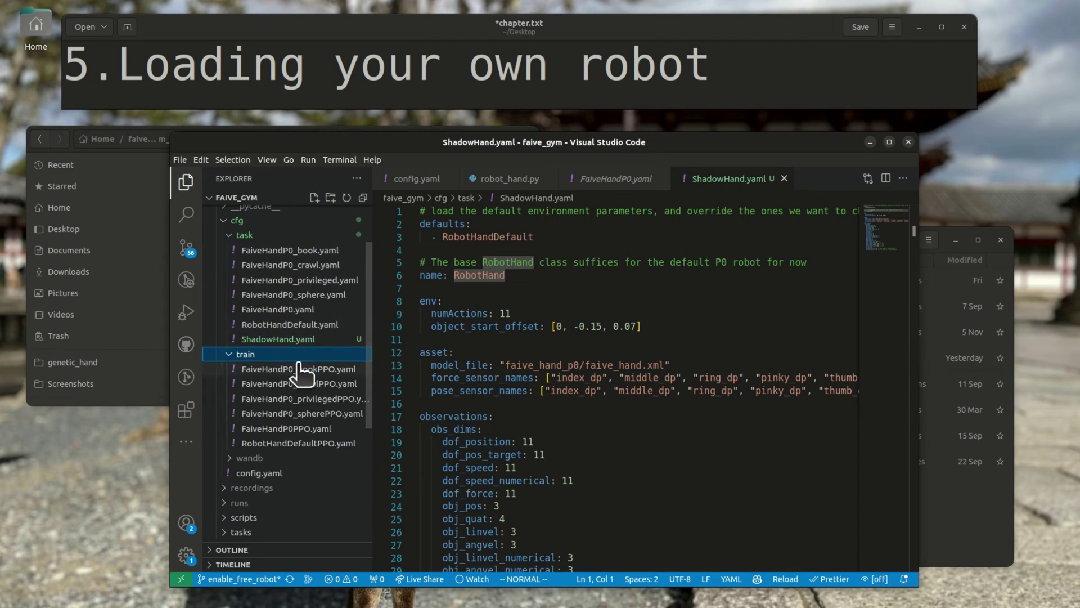
pyautogui.click(327, 428)
pyautogui.hotkey('ctrl', 'v')
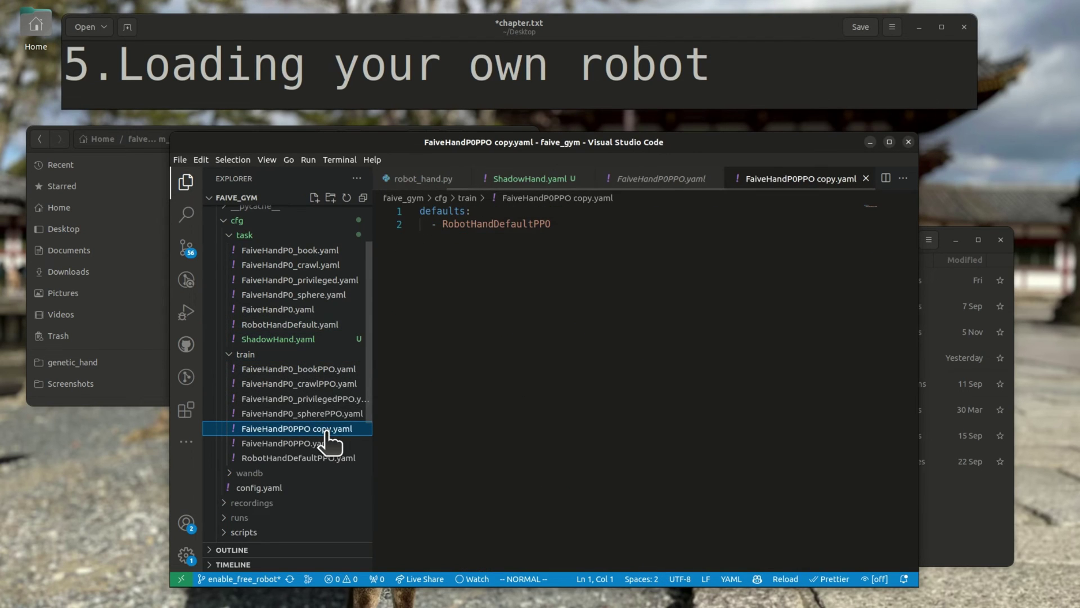
pyautogui.press('F2')
pyautogui.write('ShadowHa')
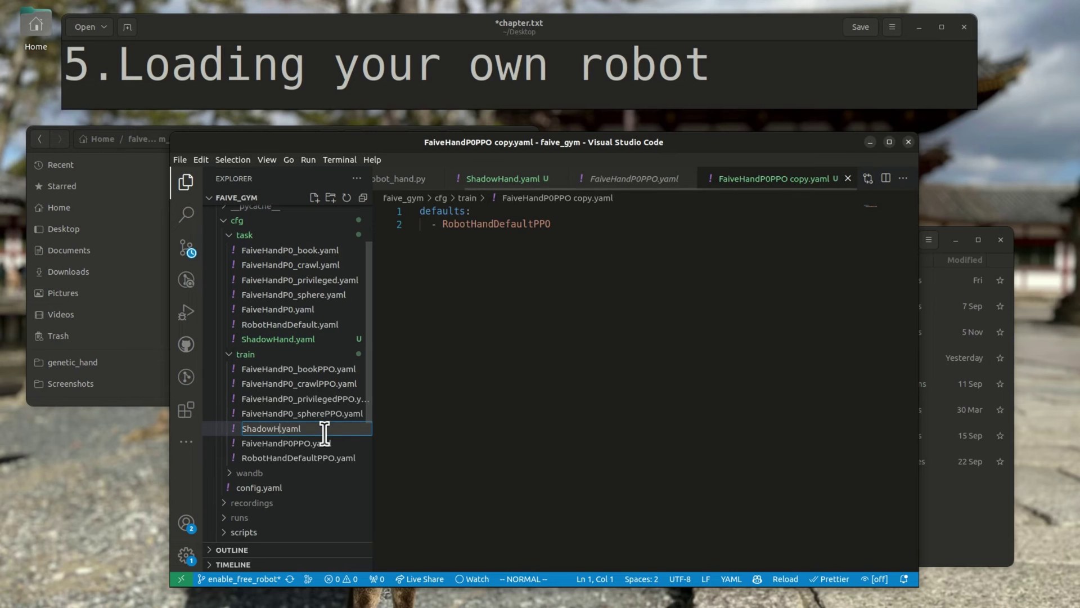
pyautogui.write('ndPPO')
pyautogui.press('Return')
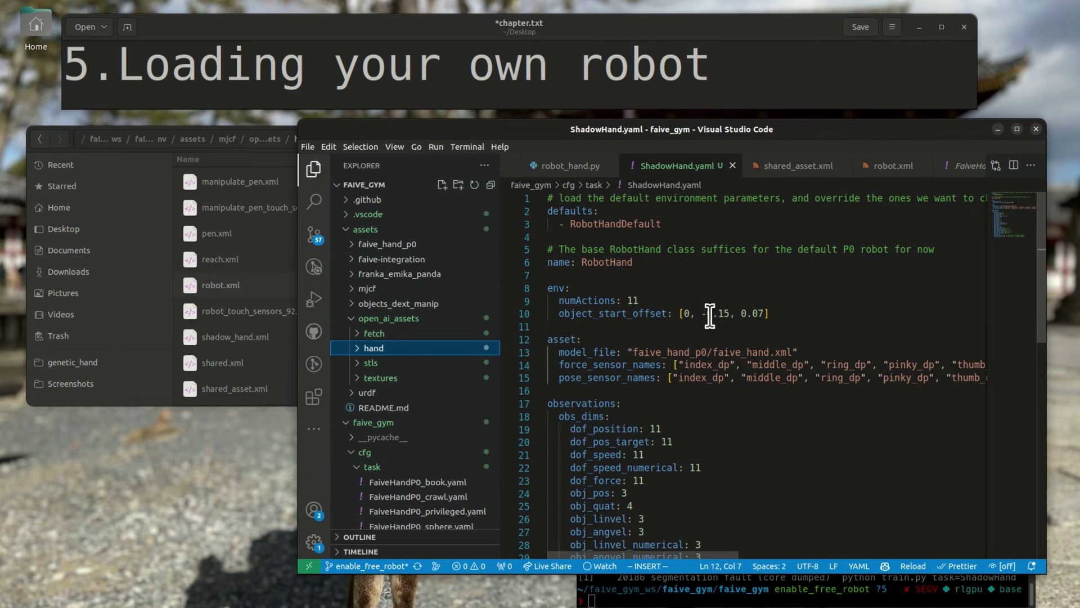
# Point model_file in ShadowHand.yaml at the open_ai_assets shadow_hand.xml and save.
pyautogui.moveTo(632, 352); pyautogui.dragTo(782, 350)
pyautogui.press('BackSpace')
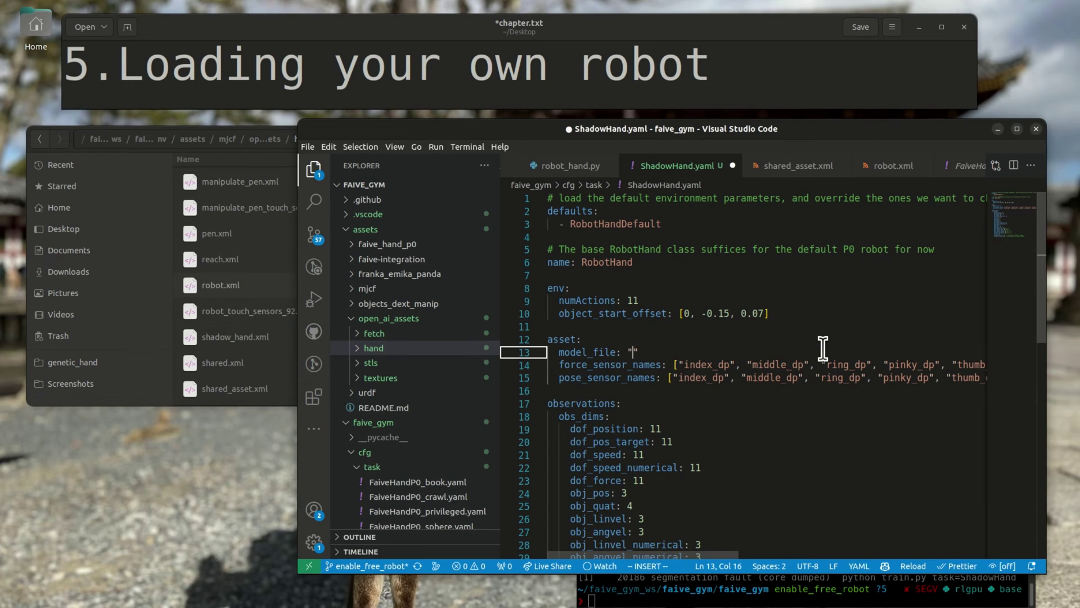
pyautogui.write('opena')
pyautogui.press('BackSpace')
pyautogui.write('_ai_assets/hand/shadow_hand.')
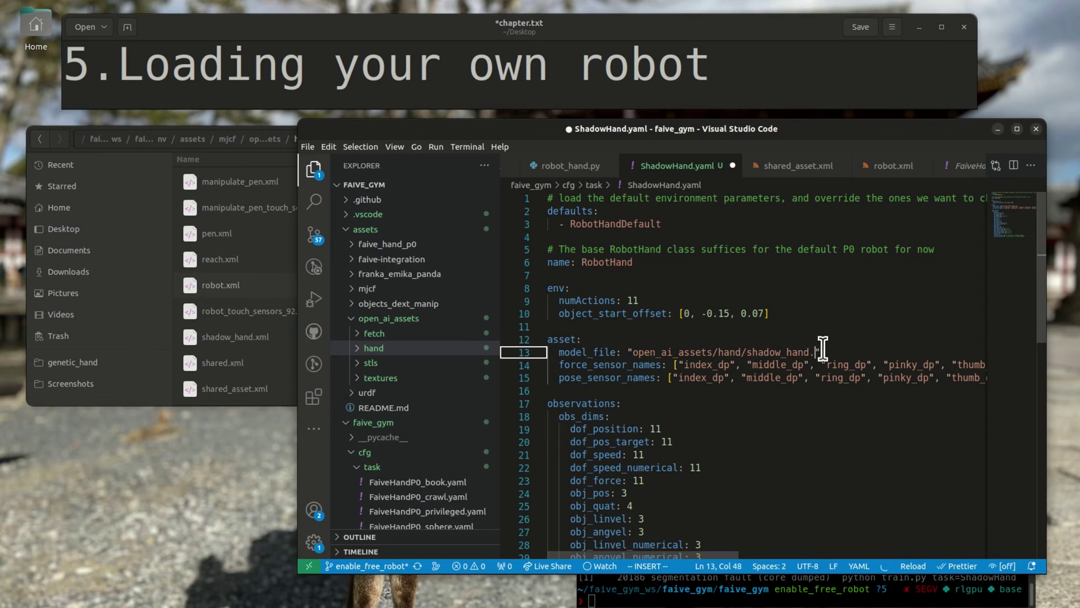
pyautogui.write('ml')
pyautogui.hotkey('ctrl', 's')
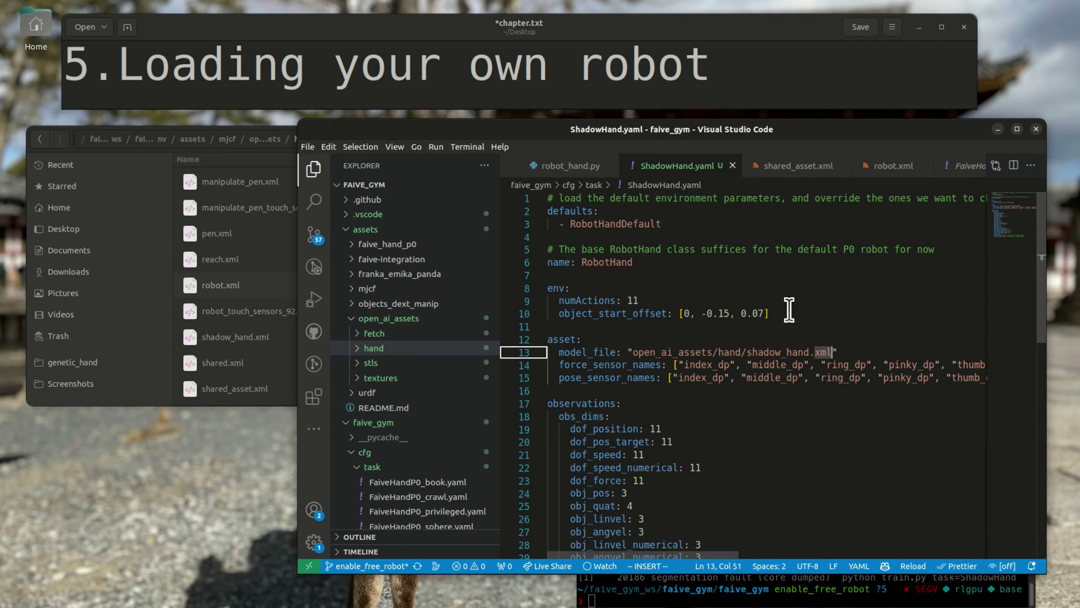
# Replace every 11 with 20 in ShadowHand.yaml and save.
pyautogui.click(788, 313)
pyautogui.click(726, 296)
pyautogui.hotkey('ctrl', 'h')
pyautogui.click(726, 221)
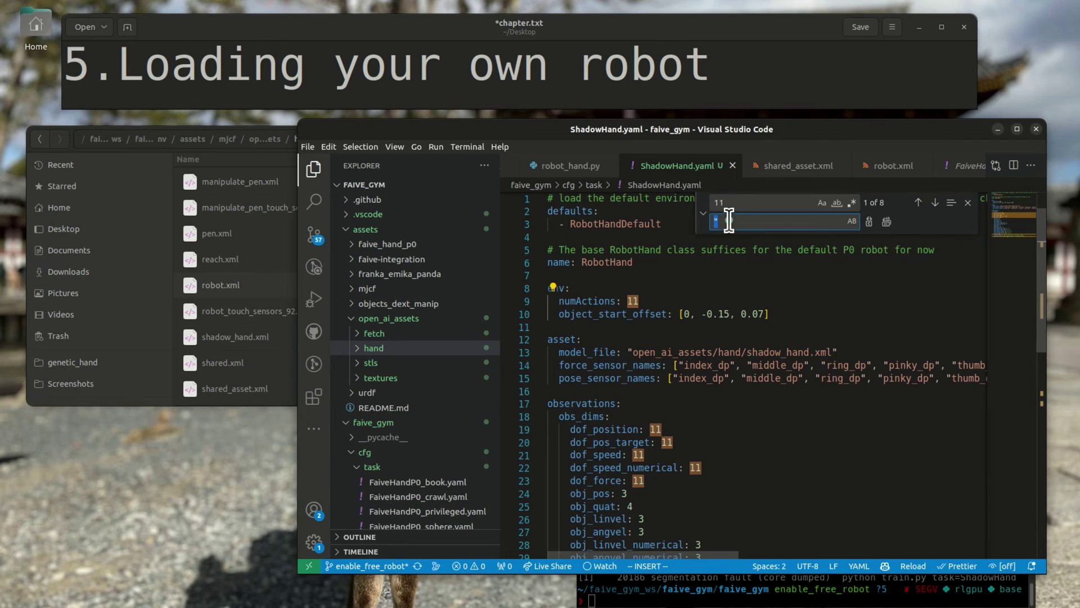
pyautogui.write('20')
pyautogui.click(887, 221)
pyautogui.hotkey('ctrl', 's')
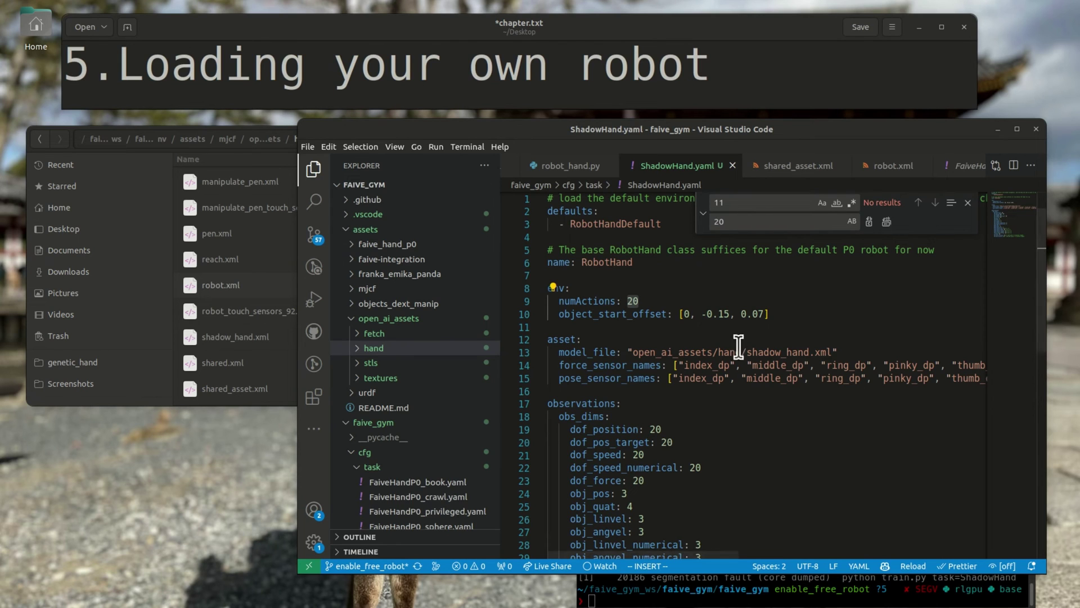
# Replace the force and pose sensor name lists with the robot0 distal sensor names.
pyautogui.moveTo(681, 372); pyautogui.dragTo(1030, 360)
pyautogui.hotkey('ctrl', 'v')
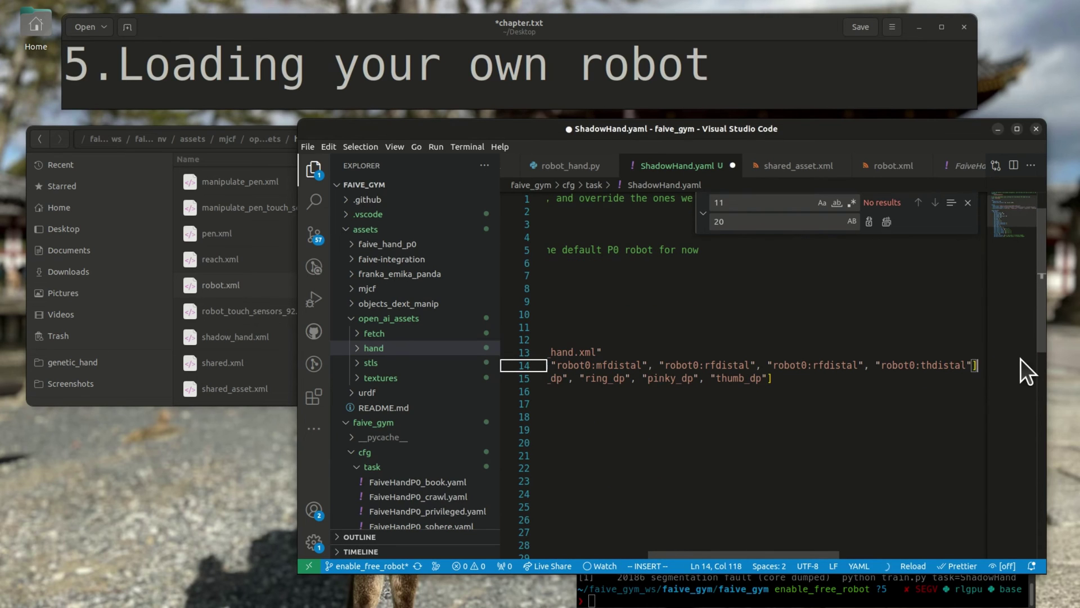
pyautogui.moveTo(919, 377); pyautogui.dragTo(670, 380)
pyautogui.hotkey('ctrl', 'v')
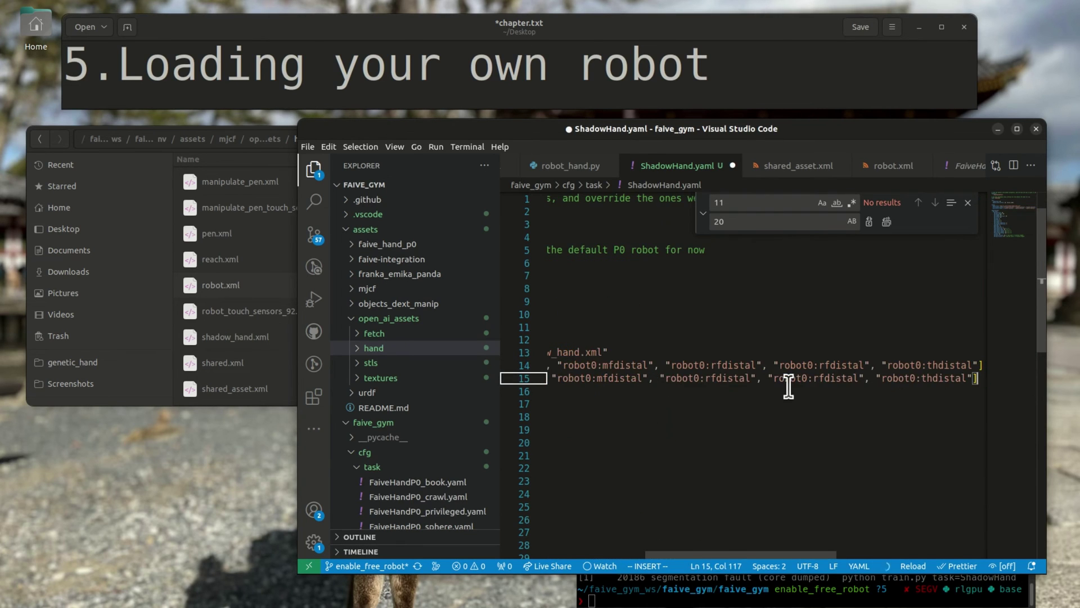
pyautogui.moveTo(682, 556); pyautogui.dragTo(538, 555)
# Change dof_pos_history from 55 to 60 and save.
pyautogui.scroll(-5, 672, 539)
pyautogui.scroll(-1, 672, 539)
pyautogui.doubleClick(679, 456)
pyautogui.press('BackSpace')
pyautogui.write('60')
pyautogui.hotkey('ctrl', 's')
# Rerun the previous training command in the terminal with the ShadowHand task.
pyautogui.click(850, 593)
pyautogui.press('Up')
pyautogui.press('Return')
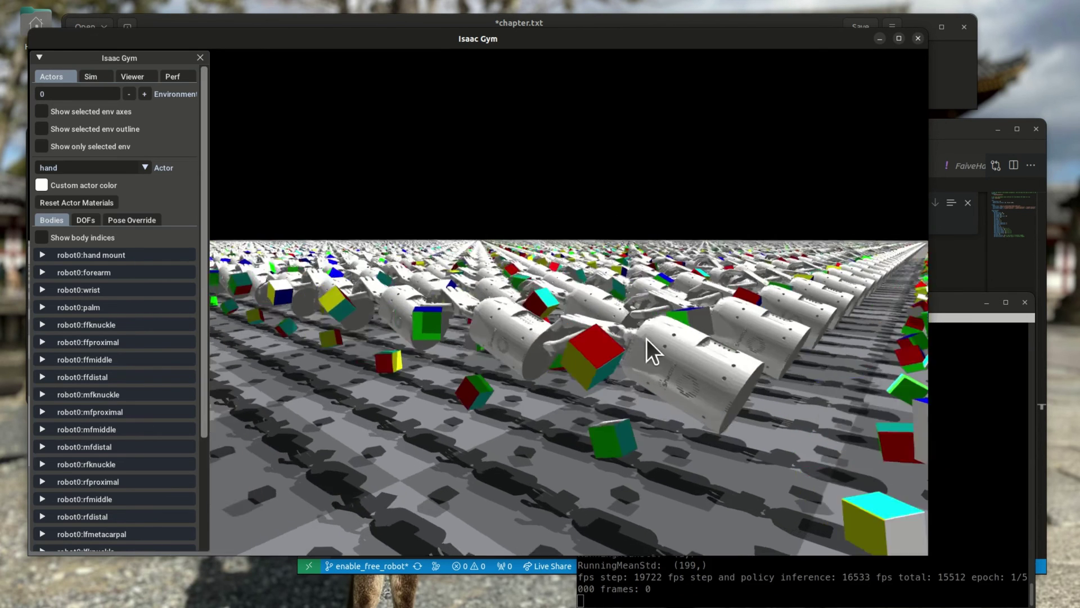
# Orbit across the rows of Shadow hands with cubes, then interrupt training with Ctrl+C.
pyautogui.moveTo(646, 343); pyautogui.dragTo(798, 362)
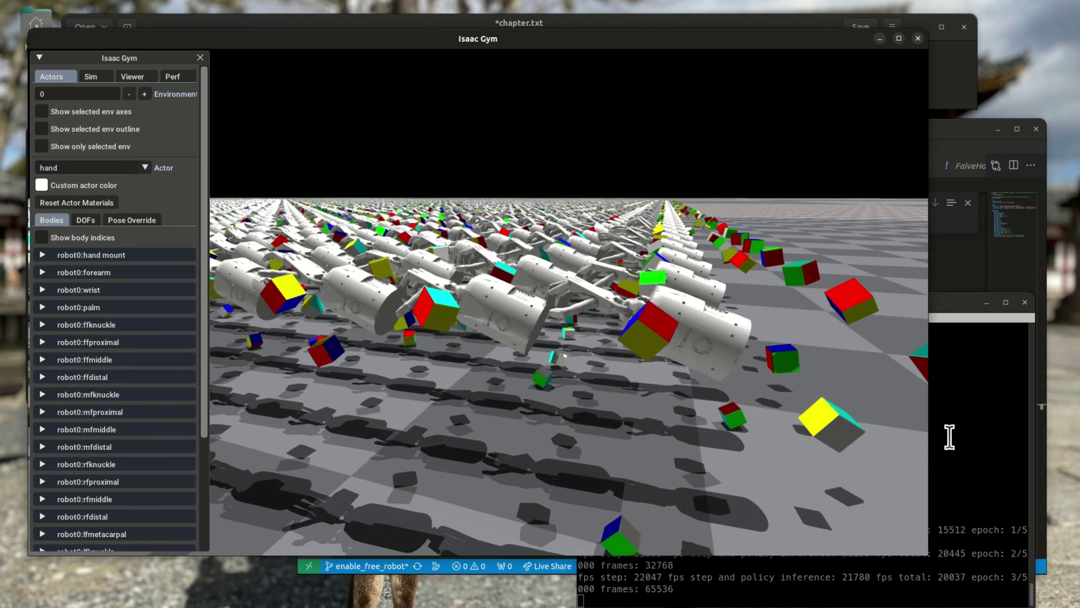
pyautogui.click(950, 436)
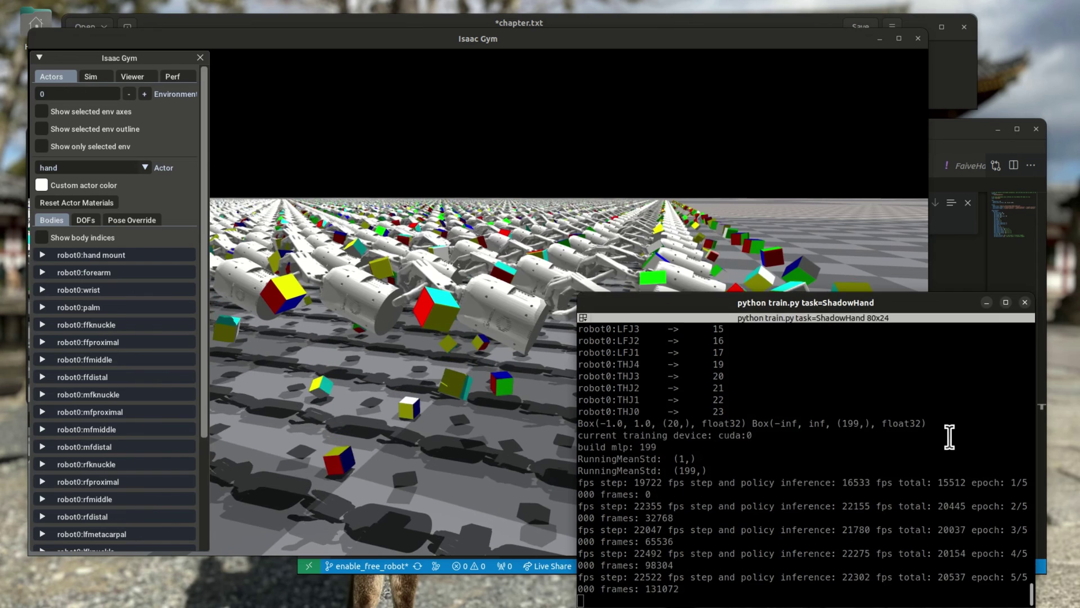
pyautogui.hotkey('ctrl', 'c')
# Convert a 20° x rotation in the 3D Rotation Converter and copy quaternion 0.1736482, 0, 0, 0.9848078.
pyautogui.hotkey('alt', 'Tab')
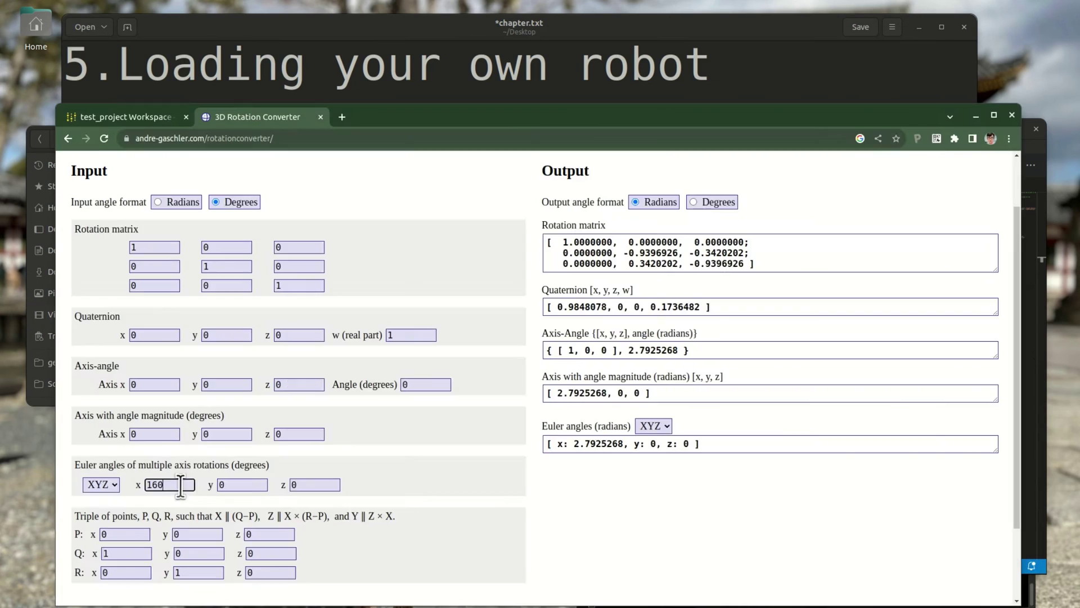
pyautogui.scroll(1, 198, 471)
pyautogui.scroll(-3, 181, 475)
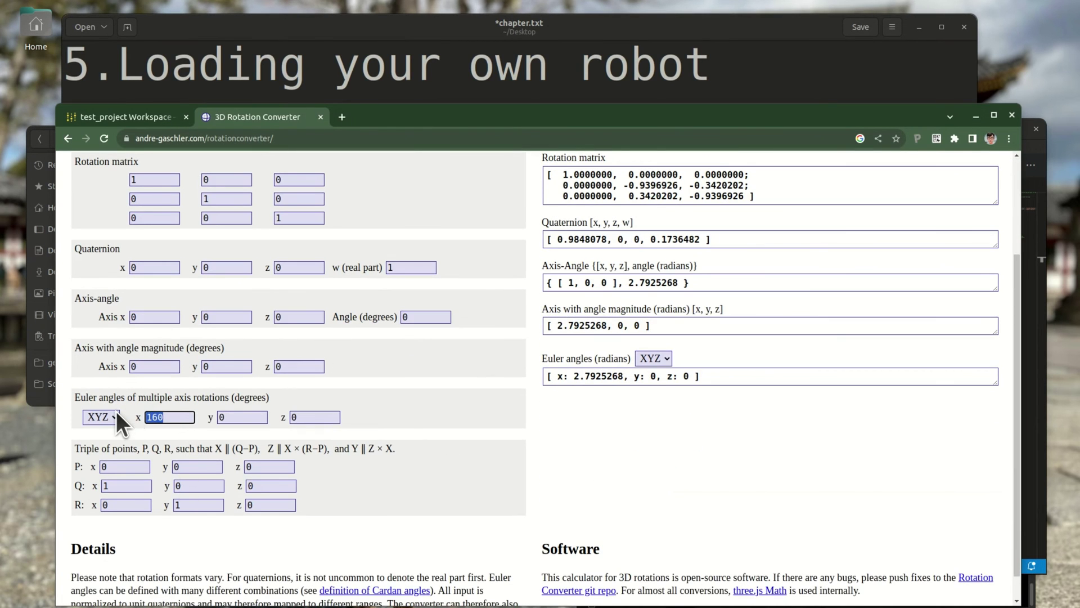
pyautogui.write('20')
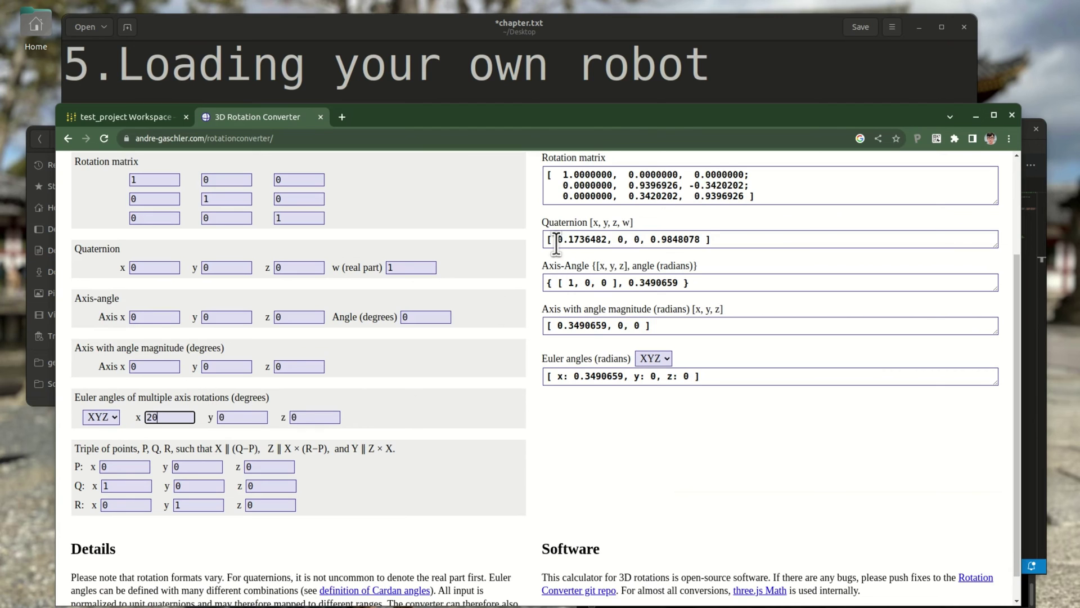
pyautogui.moveTo(557, 239); pyautogui.dragTo(699, 241)
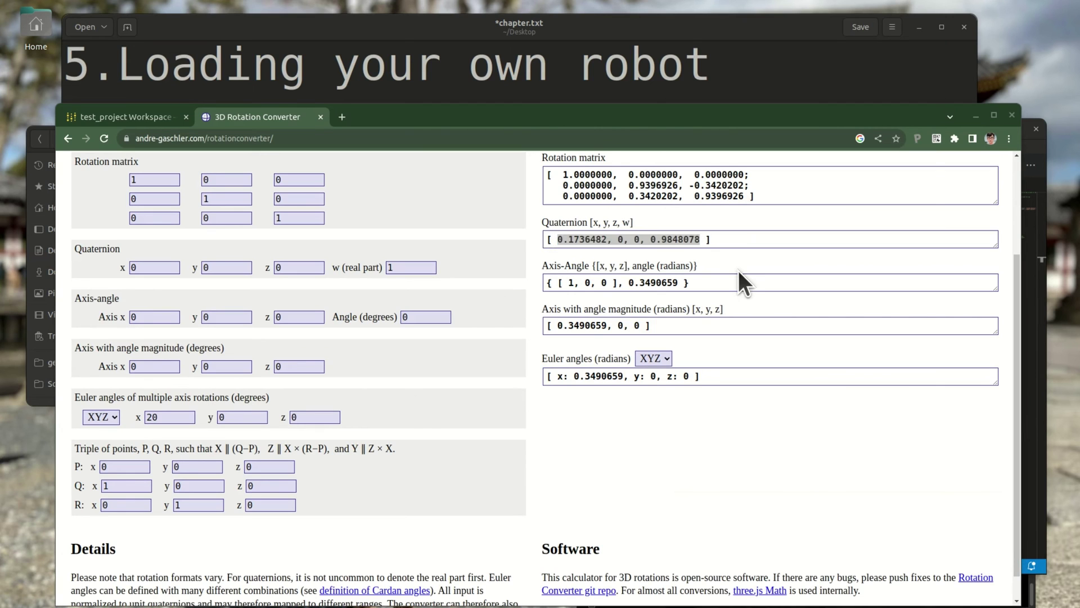
pyautogui.hotkey('alt', 'Tab')
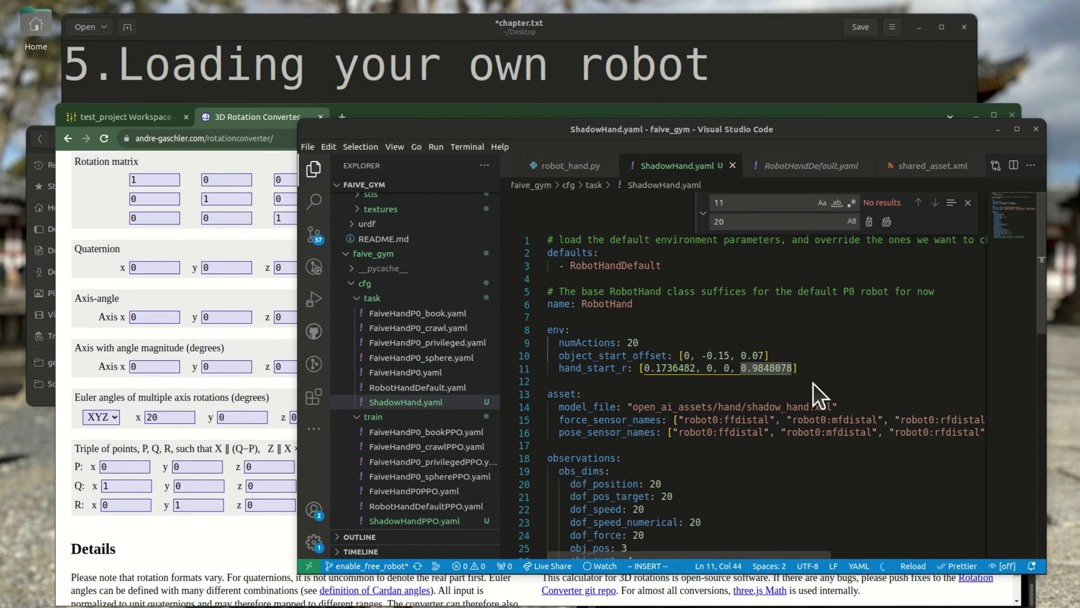
# Relaunch ShadowHand training with num_envs=10 from the terminal.
pyautogui.hotkey('alt', 'Tab')
pyautogui.press('Return')
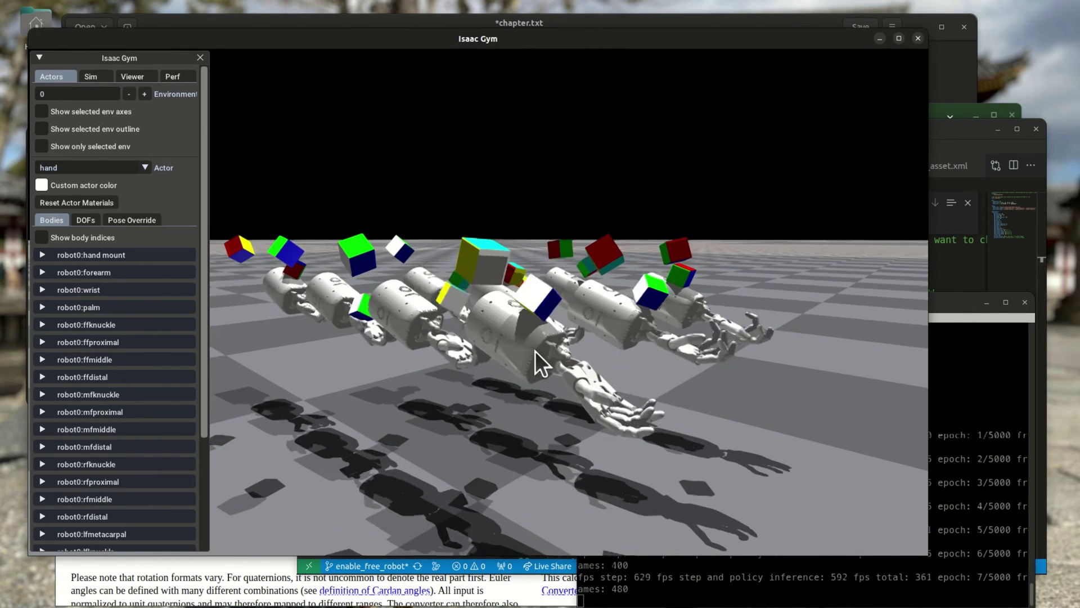
# Enable Show selected env axes, orbit around the tilted hands, then stop the run.
pyautogui.click(57, 110)
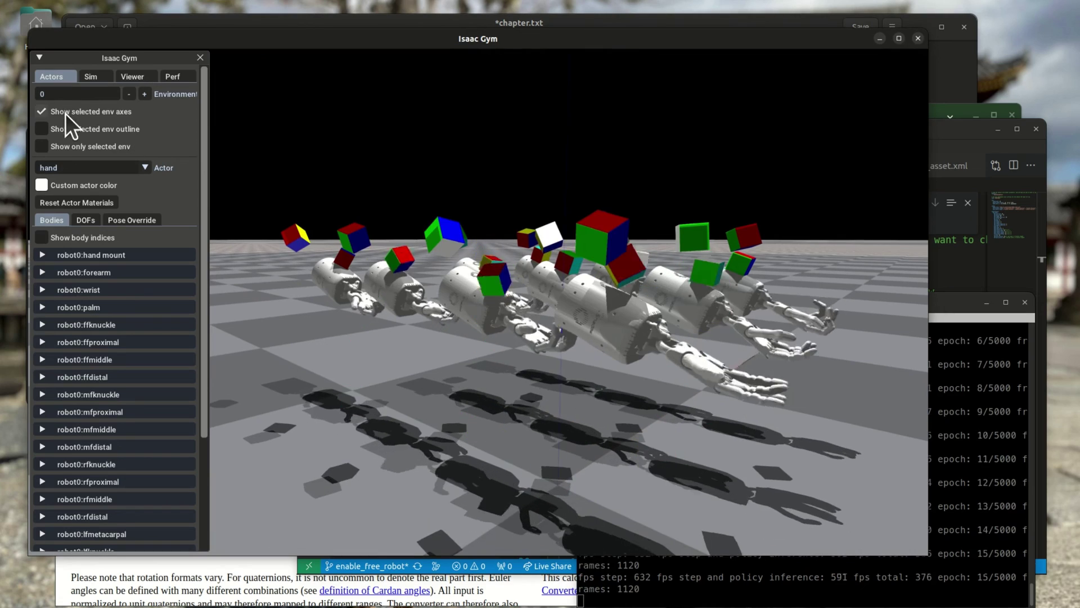
pyautogui.moveTo(269, 241); pyautogui.dragTo(638, 411)
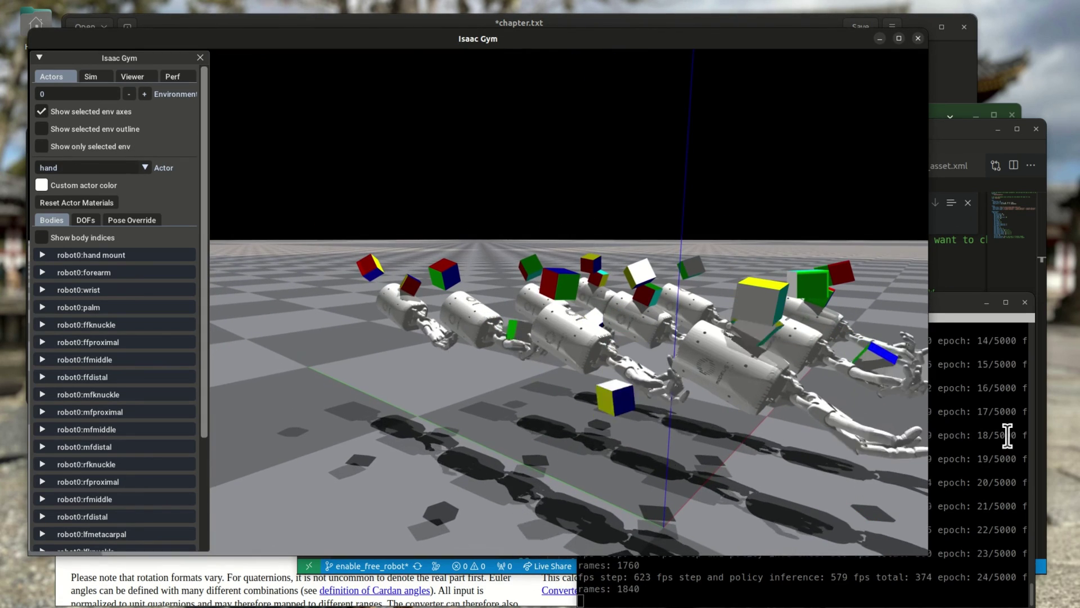
pyautogui.hotkey('ctrl', 'c')
pyautogui.click(962, 276)
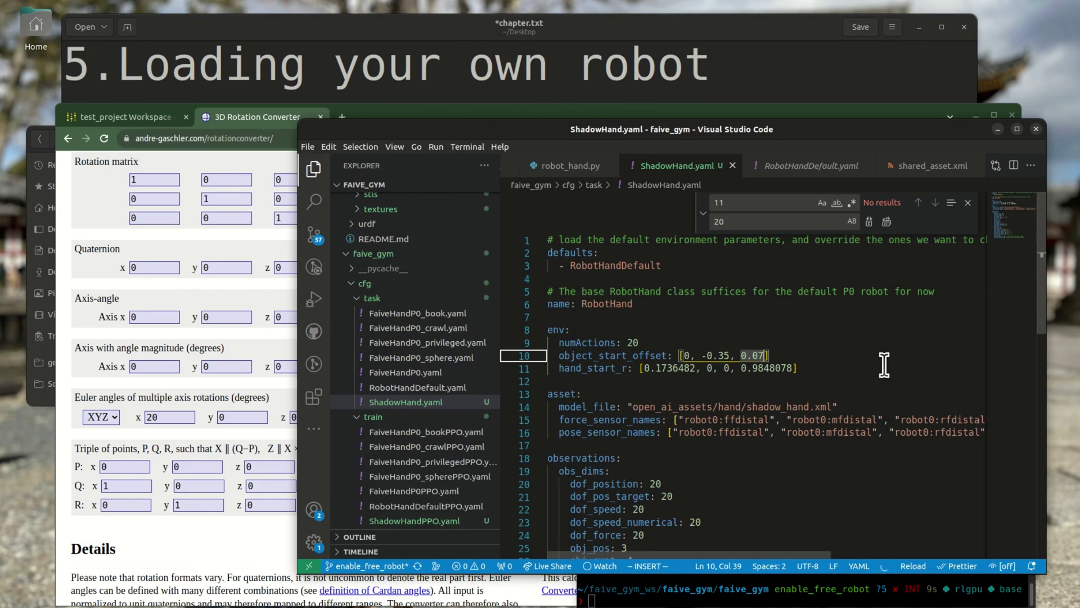
# Save the object_start_offset [0, -0.35, 0.07] change and relaunch training with 10 environments.
pyautogui.press('Escape')
pyautogui.hotkey('ctrl', 's')
pyautogui.hotkey('alt', 'Tab')
pyautogui.press('Return')
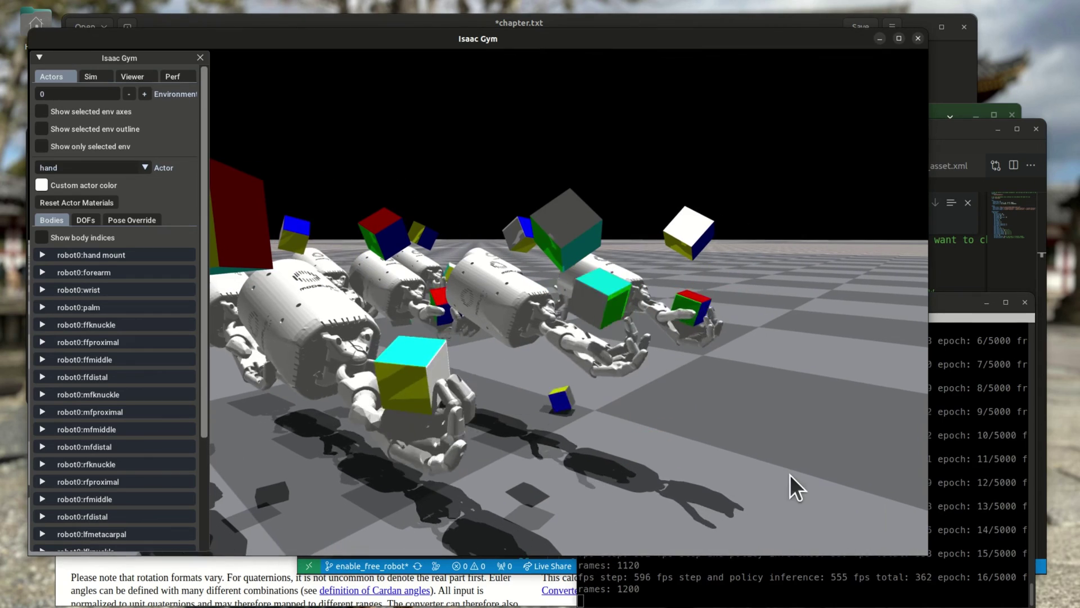
# Stop the 10-environment ShadowHand test run and zoom out over hundreds of hands training with cubes.
pyautogui.click(984, 441)
pyautogui.hotkey('ctrl', 'c')
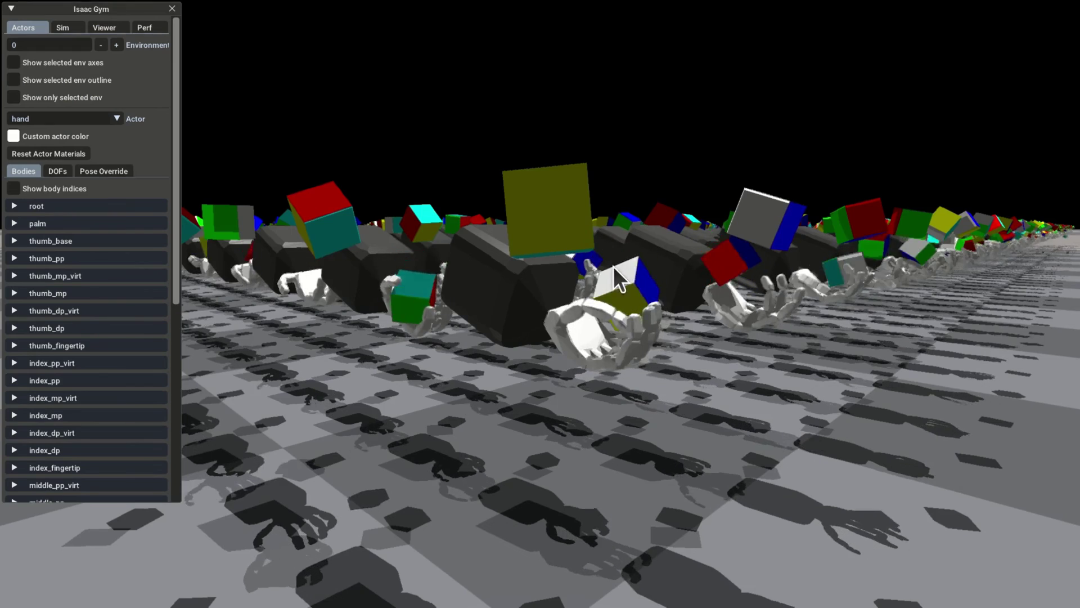
pyautogui.scroll(-5, 683, 123)
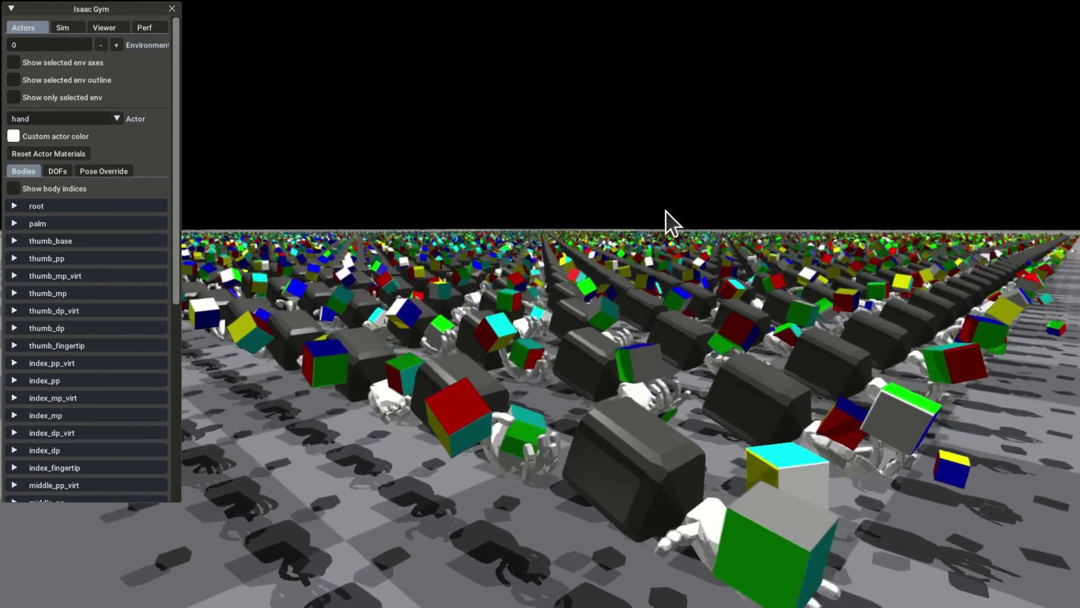